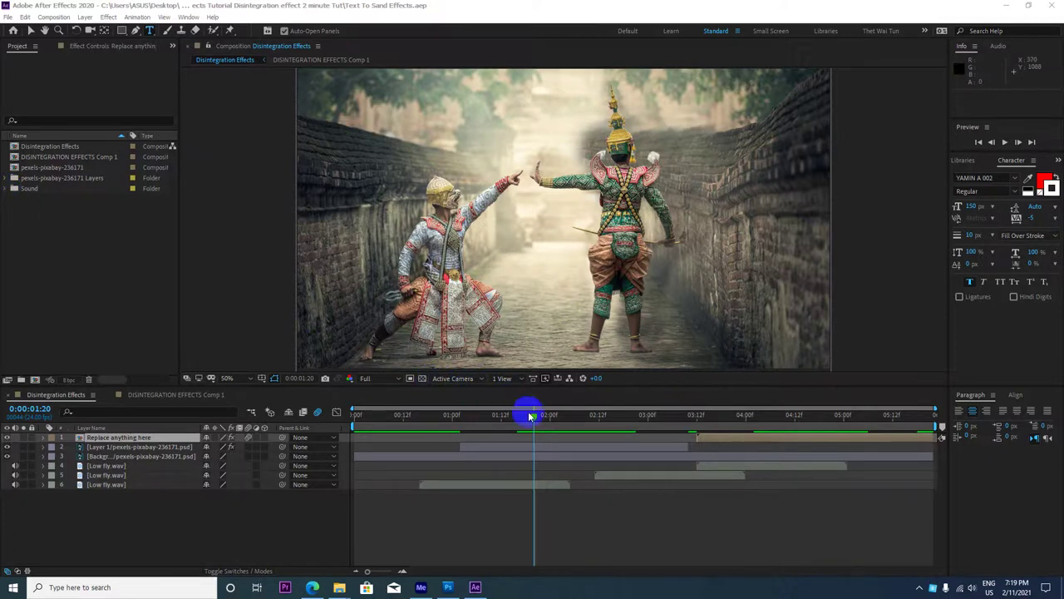
Preview the disintegration effect from 0:00, then bring the Chrome YouTube Studio window forward.
drag(512, 402, 355, 414)
key(space)
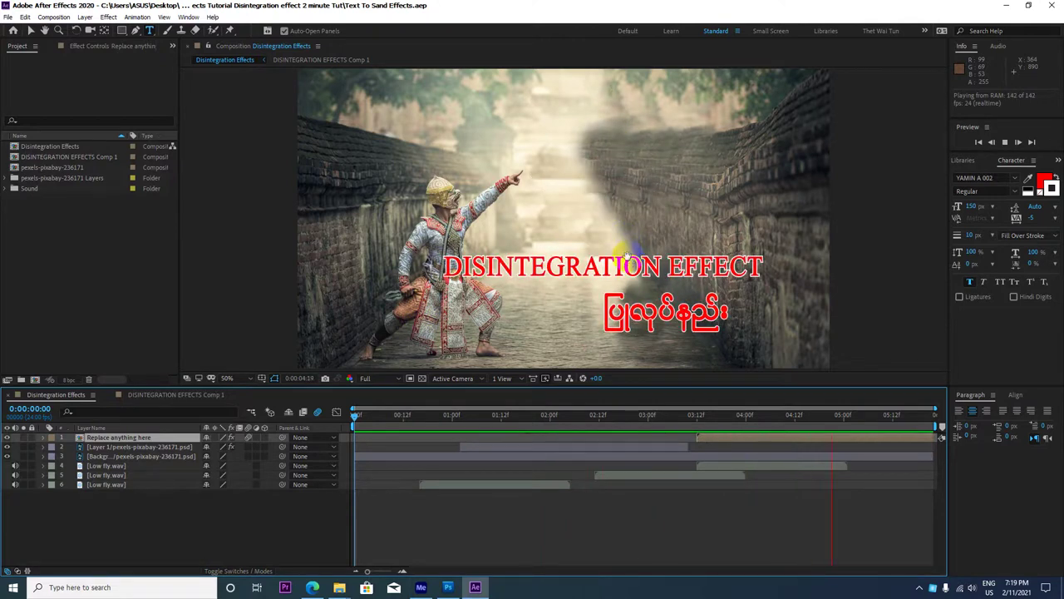
key(space)
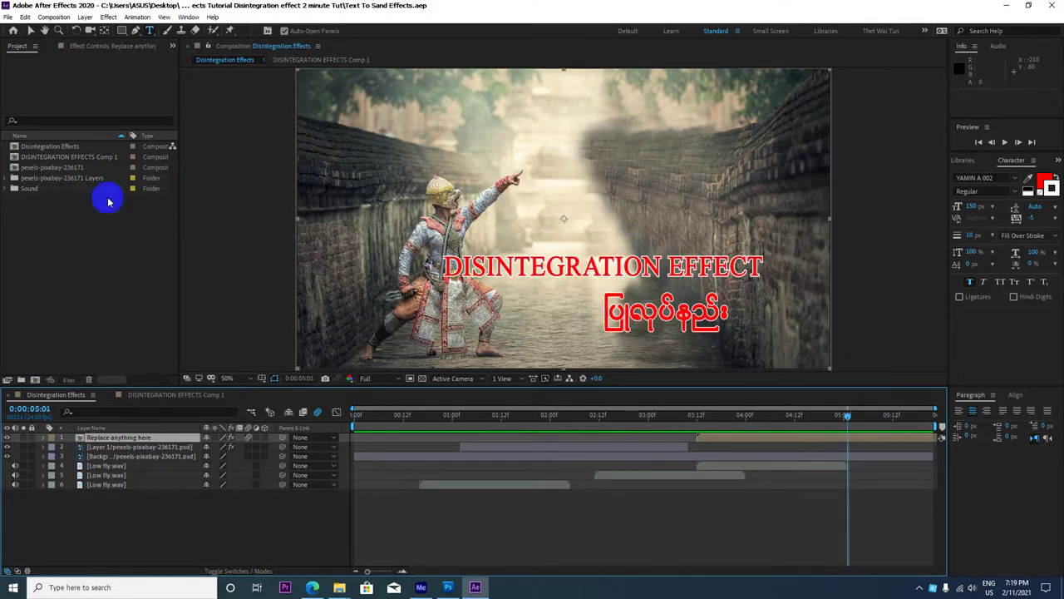
click(312, 588)
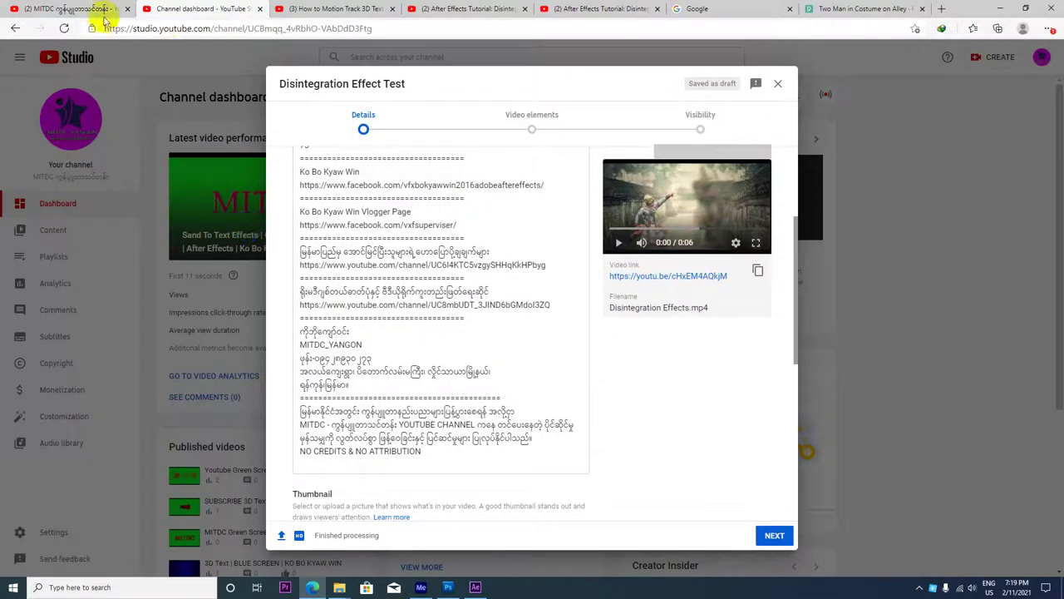
Browse the MITDC channel's Videos grid, then switch to the disintegration tutorial search tab.
click(66, 10)
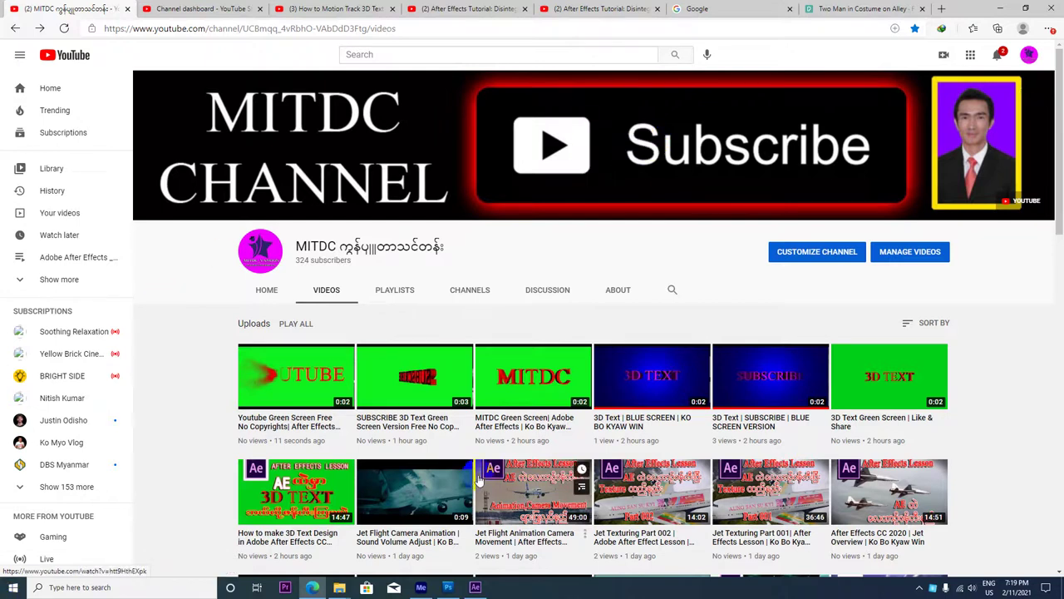
scroll(478, 481, down, 1)
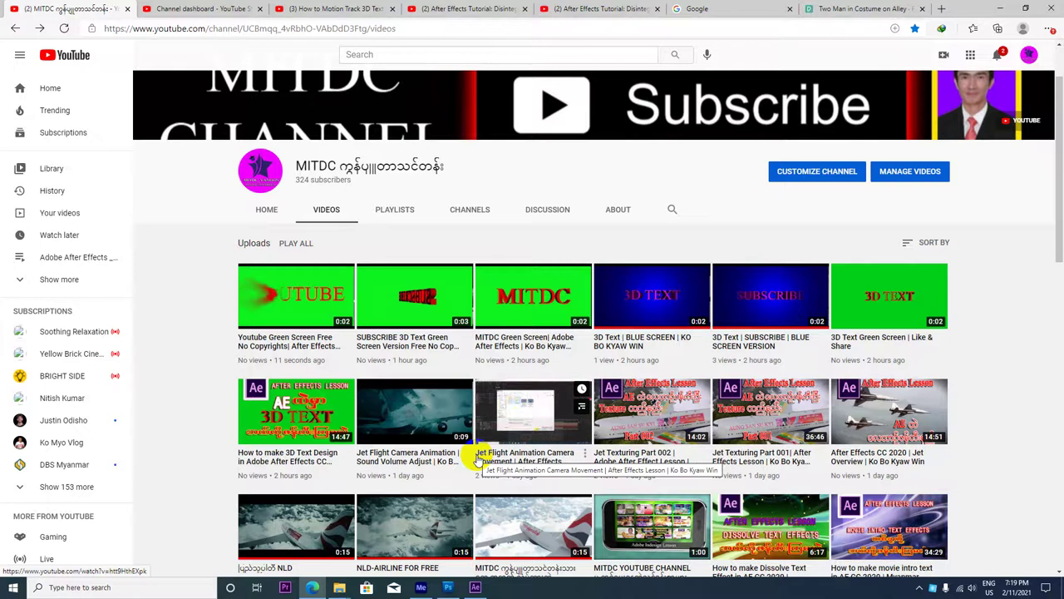
scroll(478, 462, down, 1)
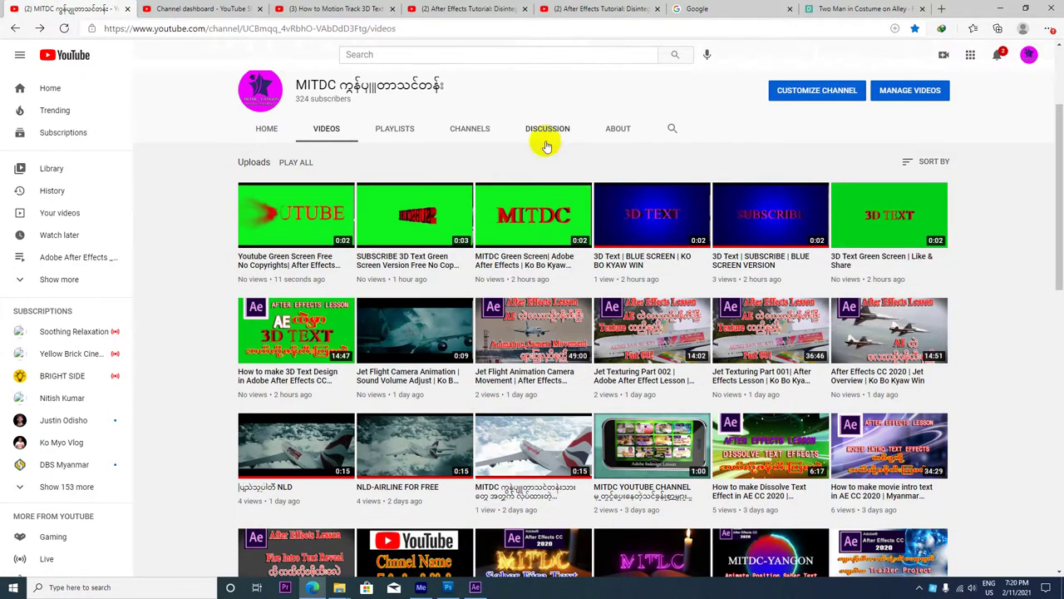
click(570, 8)
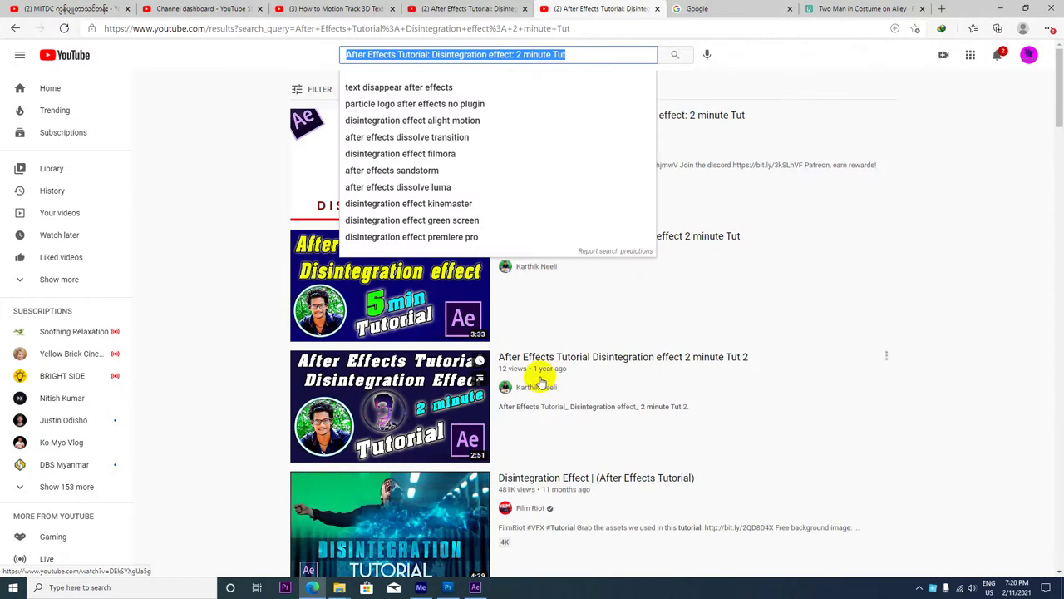
Run the disintegration tutorial search, scroll through the results, then minimize Chrome.
key(Return)
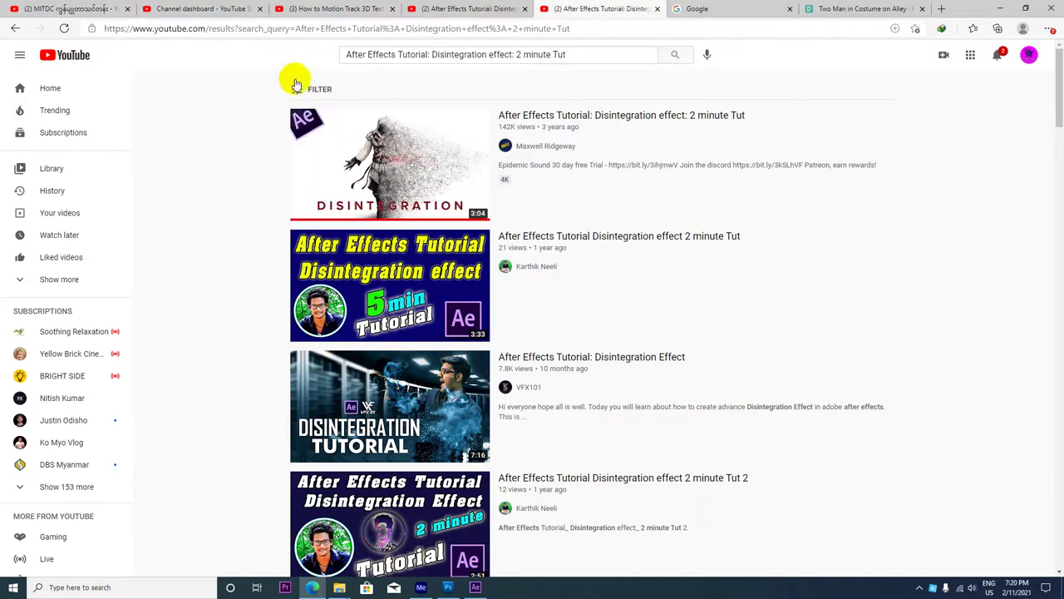
scroll(619, 258, down, 5)
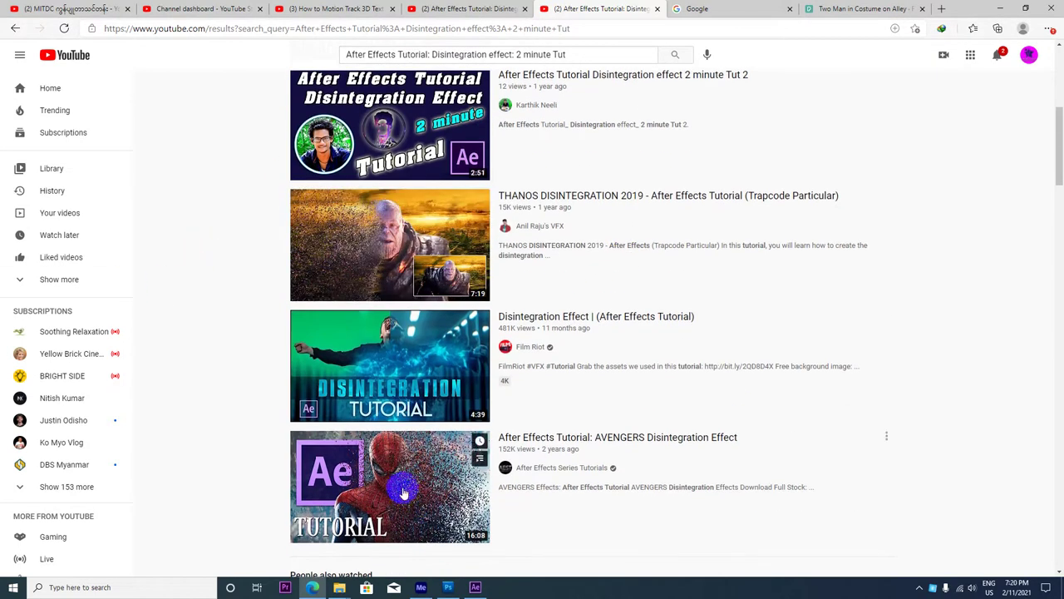
scroll(407, 358, down, 2)
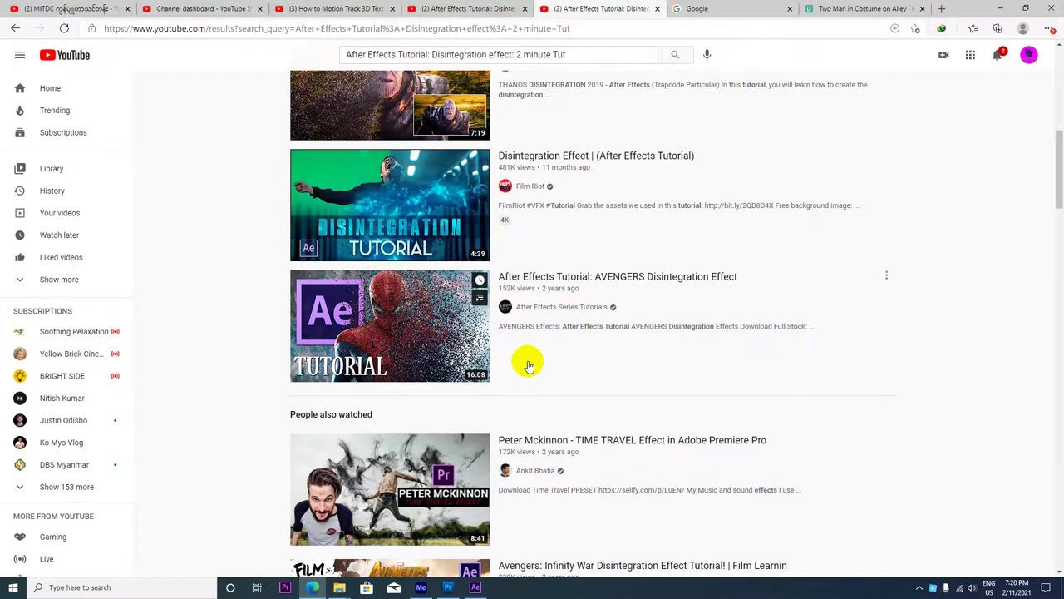
scroll(532, 359, down, 3)
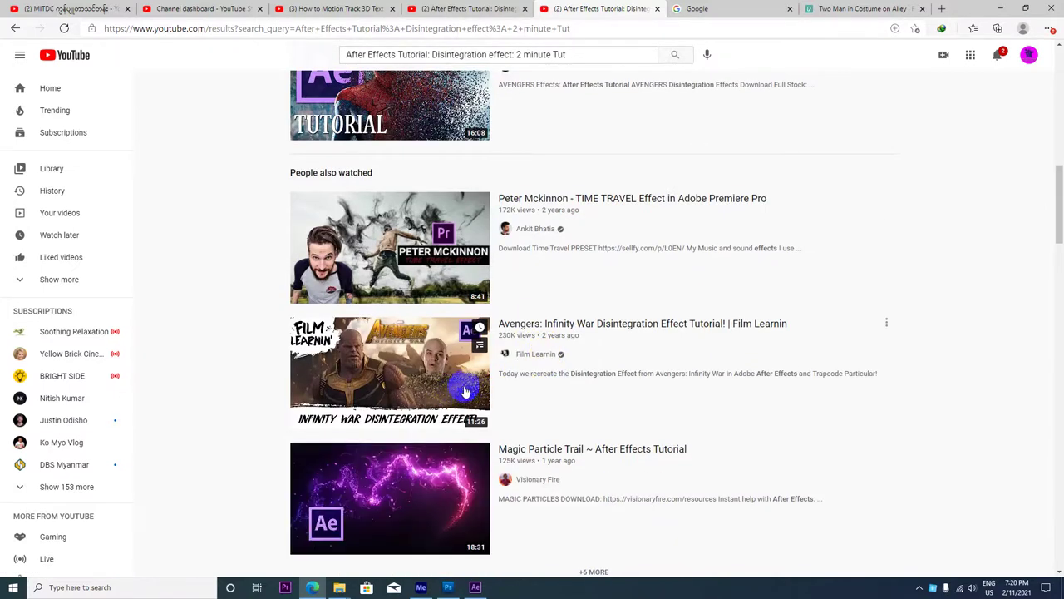
scroll(486, 353, up, 3)
scroll(486, 354, up, 10)
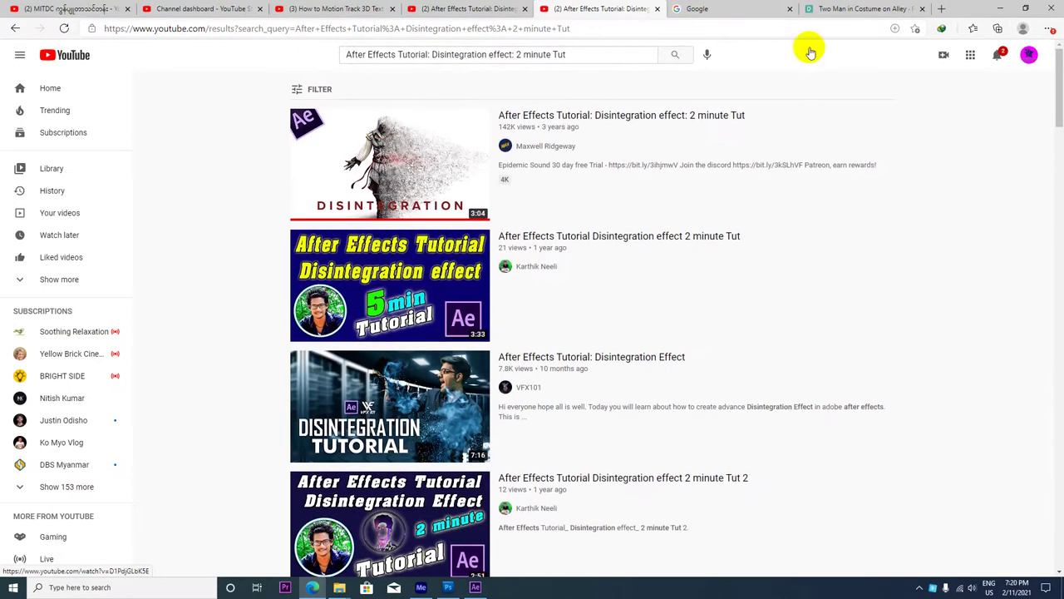
click(998, 10)
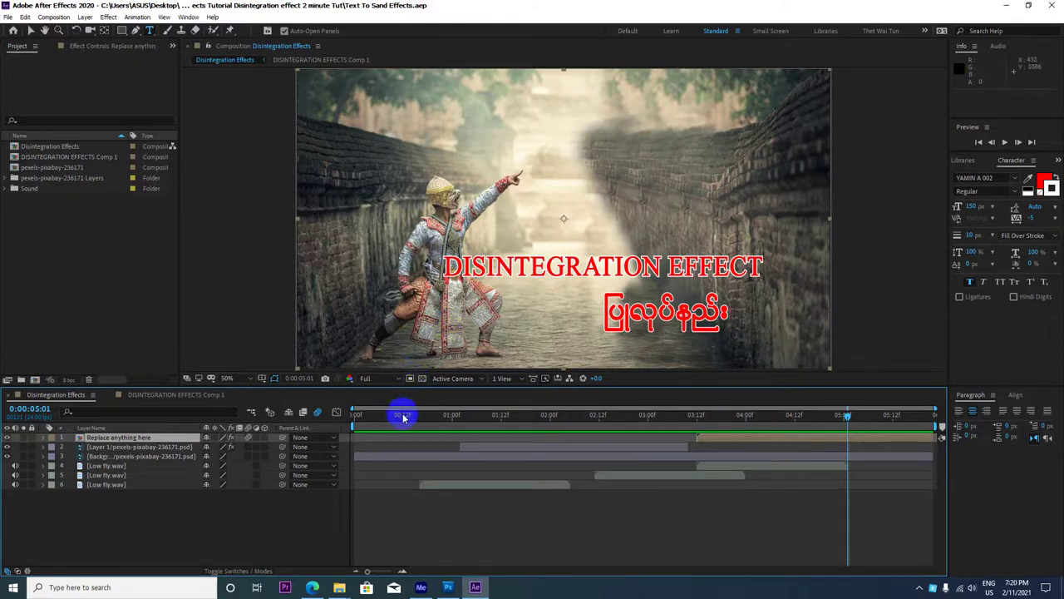
Replay the text effect from 0:00, park the playhead at 0:01:22, and minimize After Effects.
drag(404, 416, 286, 399)
key(space)
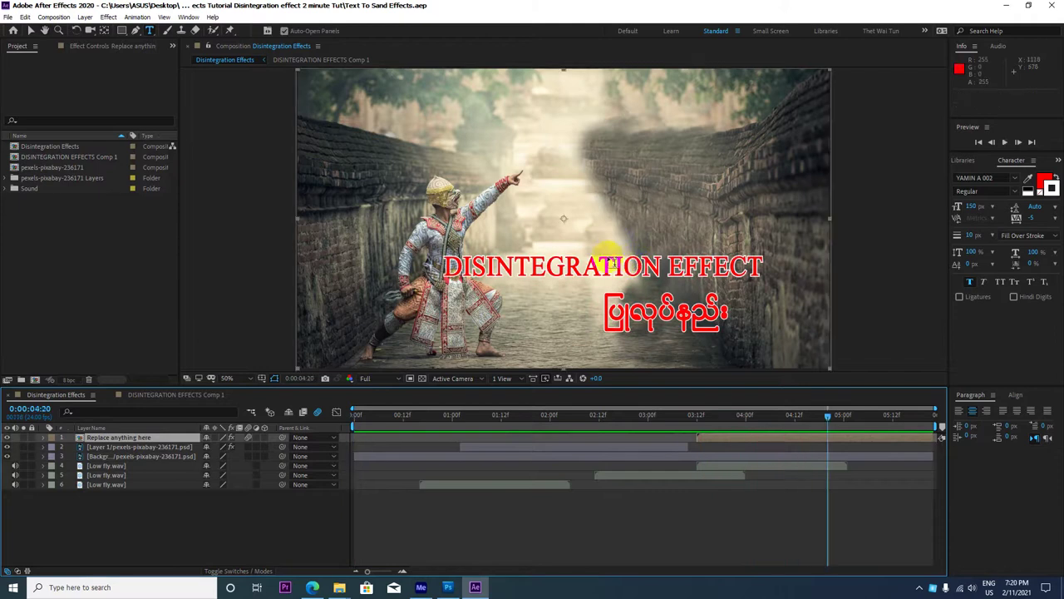
click(335, 423)
drag(356, 416, 542, 416)
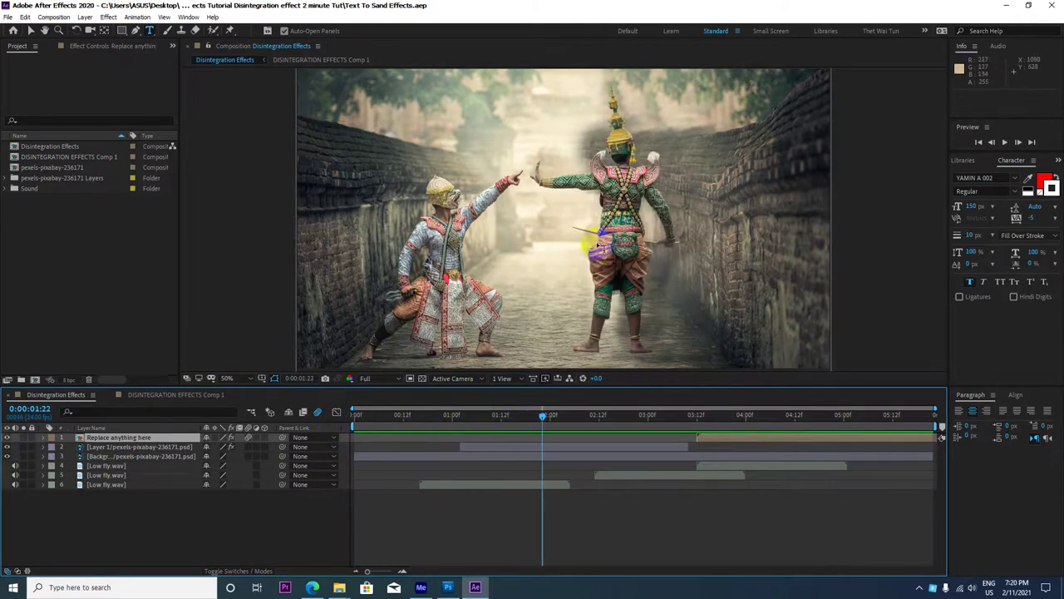
click(1007, 7)
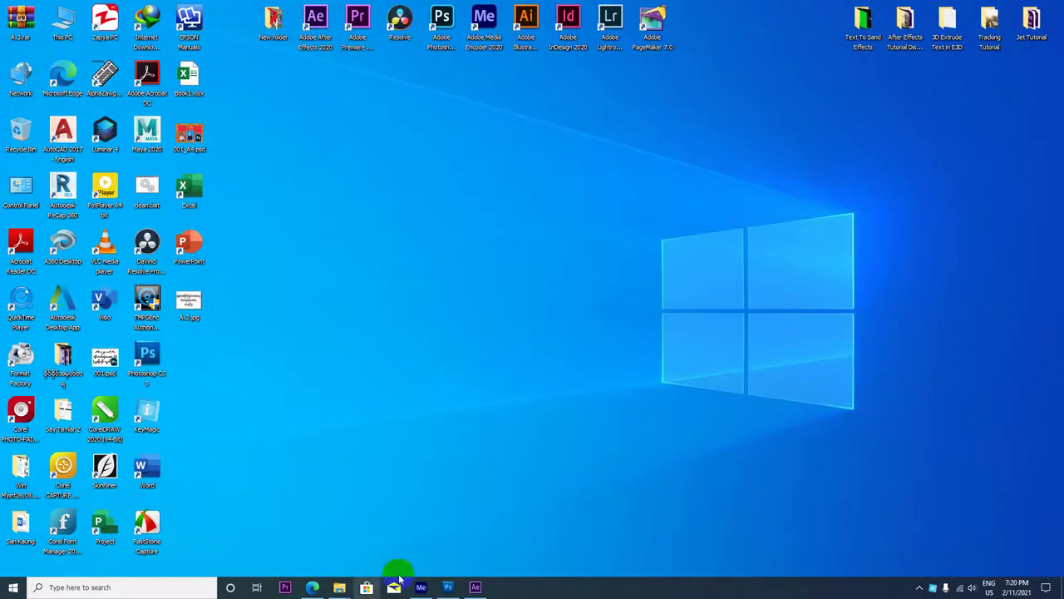
In Photoshop, zoom to 55.1% and toggle Layer 1 off and on to compare the green dancer.
click(448, 587)
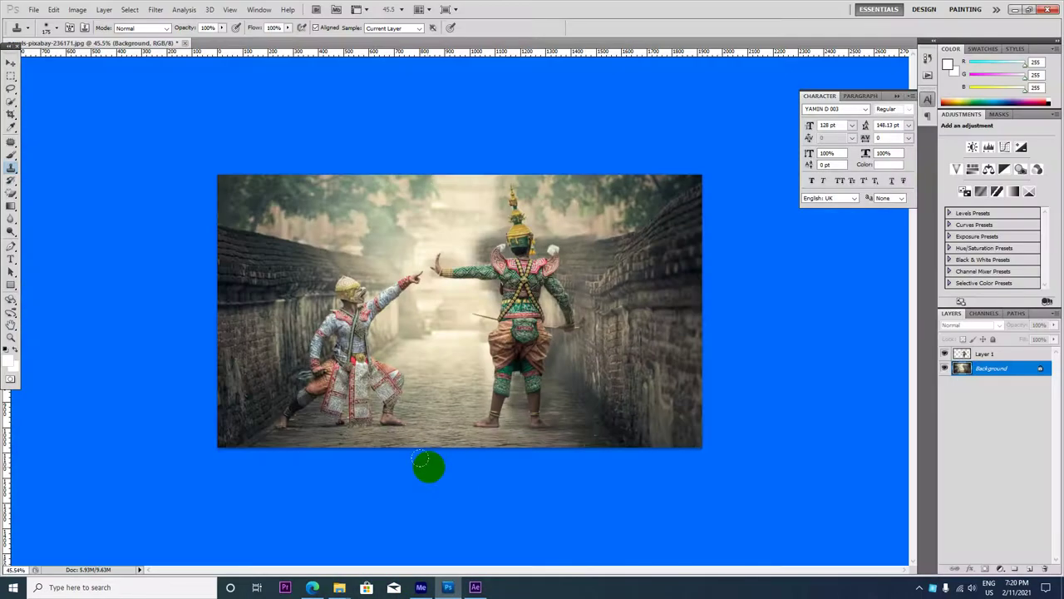
scroll(408, 283, up, 1)
scroll(407, 283, up, 1)
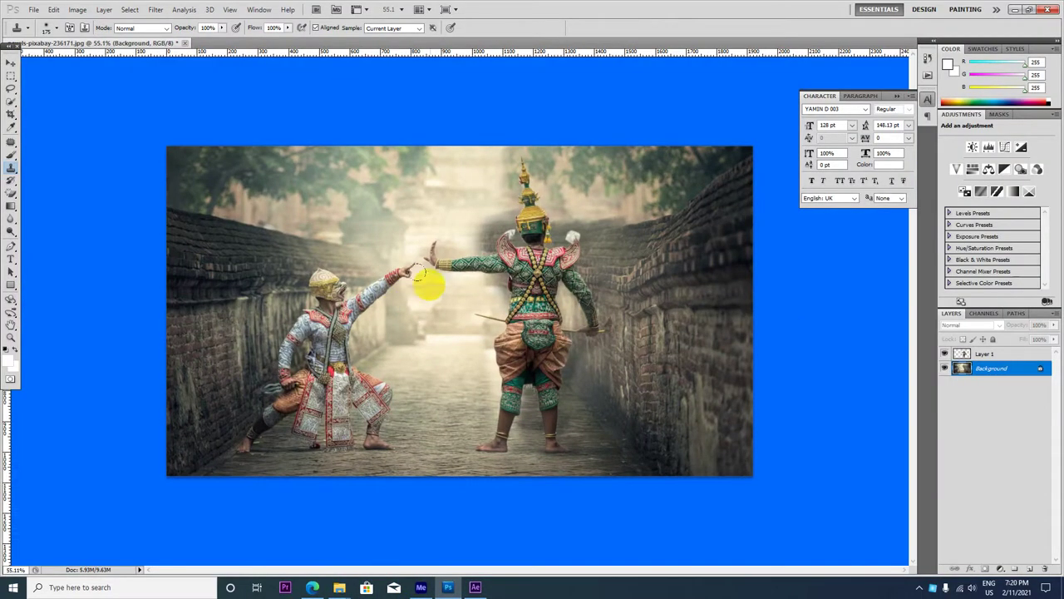
click(945, 353)
click(944, 353)
click(944, 353)
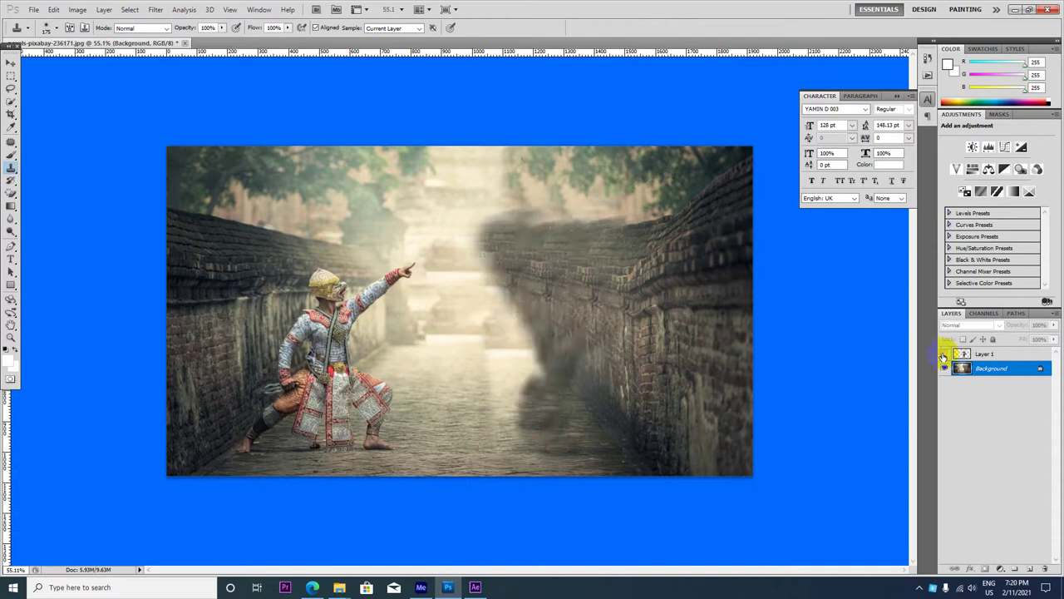
click(944, 353)
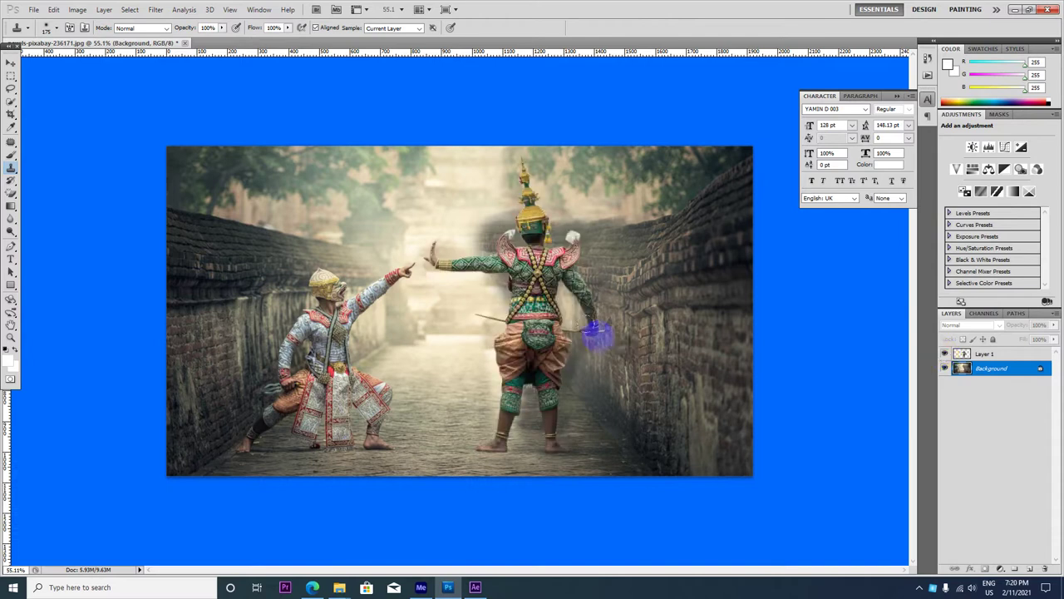
click(945, 354)
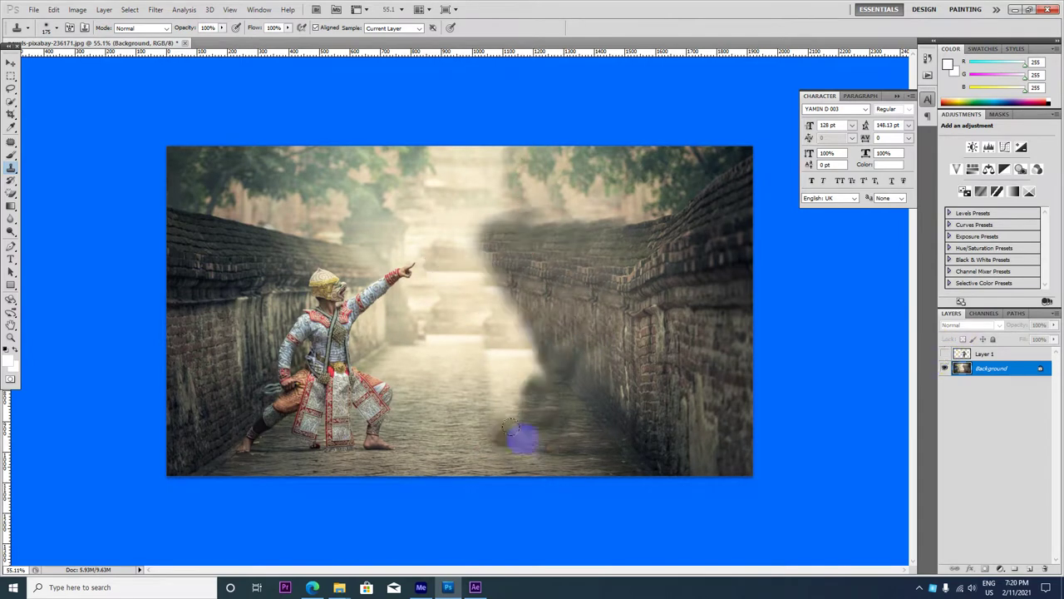
click(944, 353)
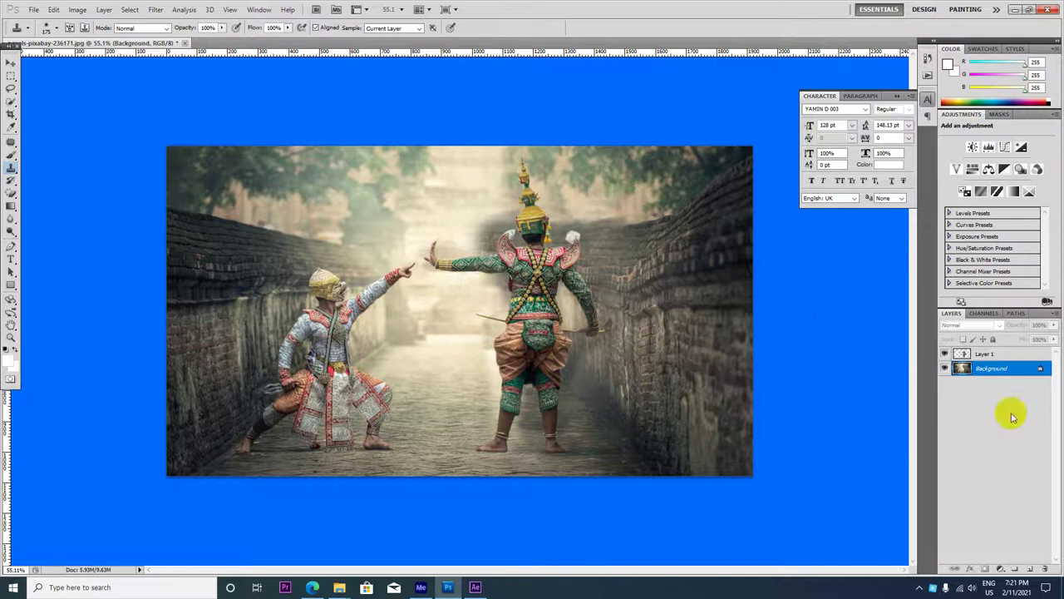
Minimize Photoshop and bring After Effects back, minimizing and restoring it once more.
click(1016, 10)
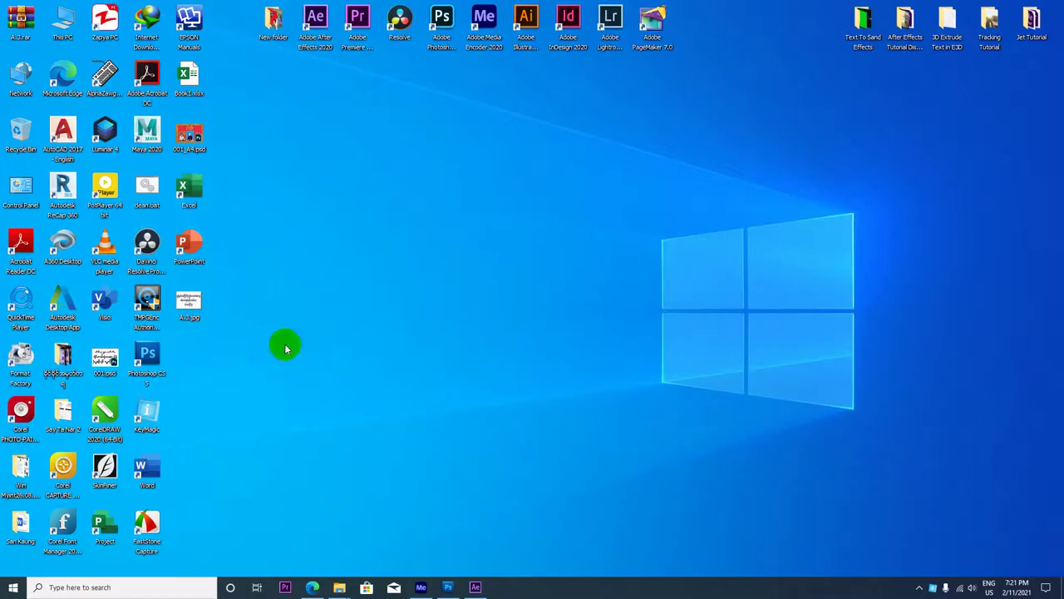
click(474, 587)
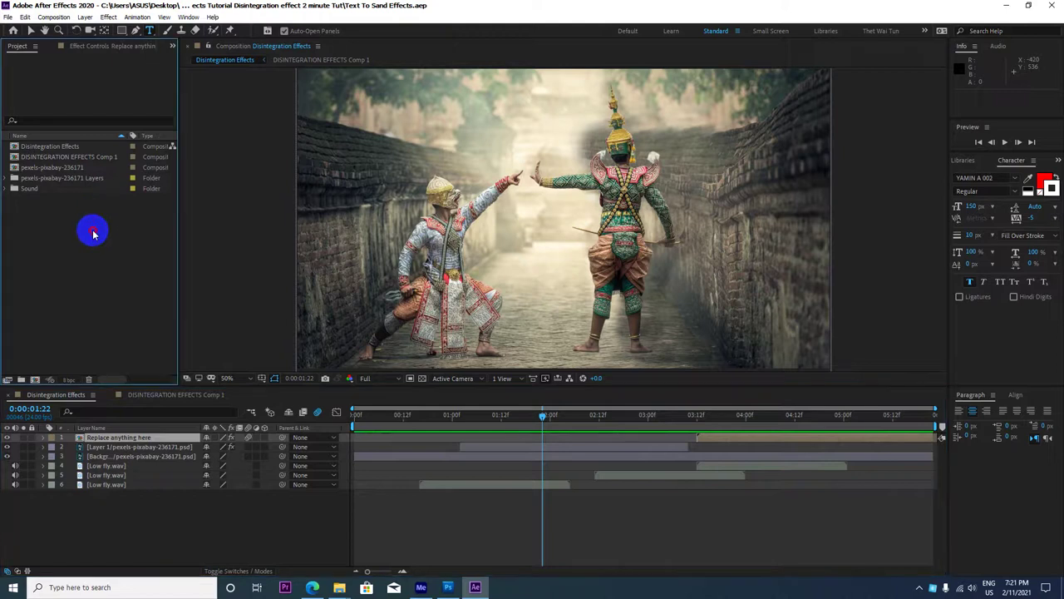
click(1007, 10)
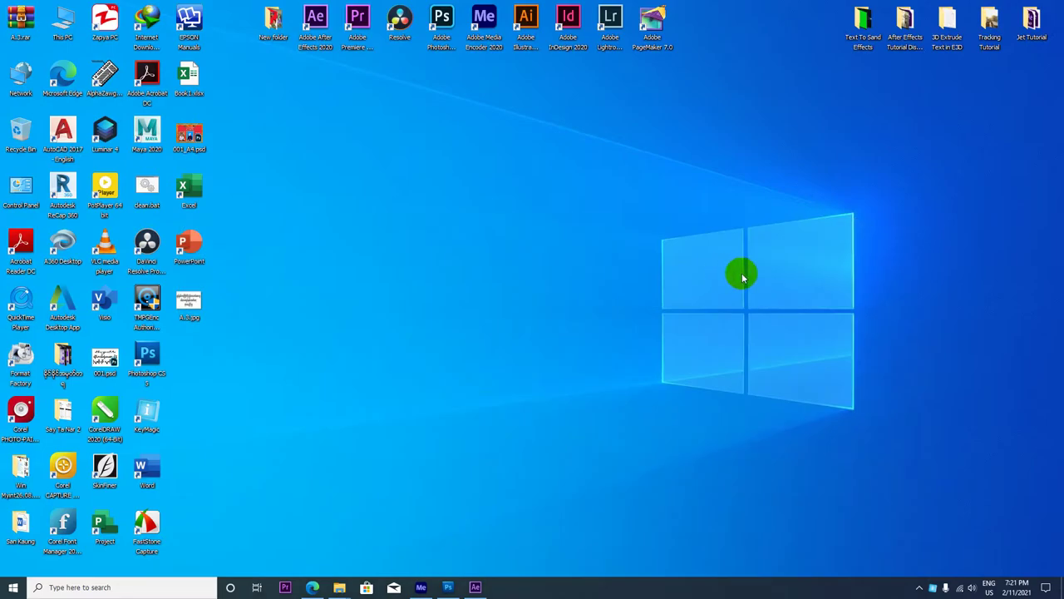
click(477, 587)
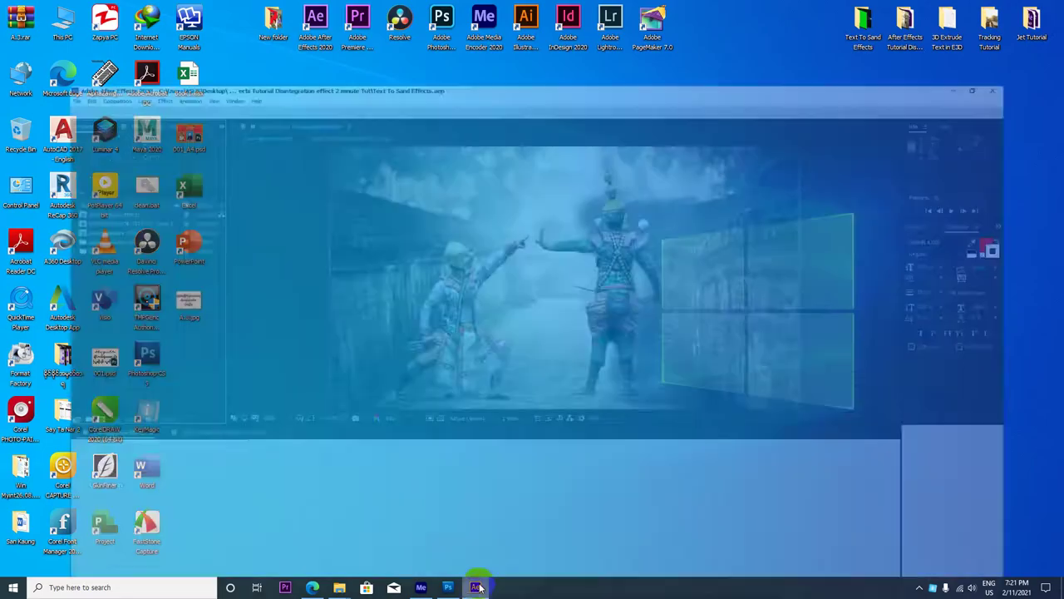
Begin importing Final.psd, check its Composition - Retain Layer Sizes import kind, then cancel.
right_click(44, 266)
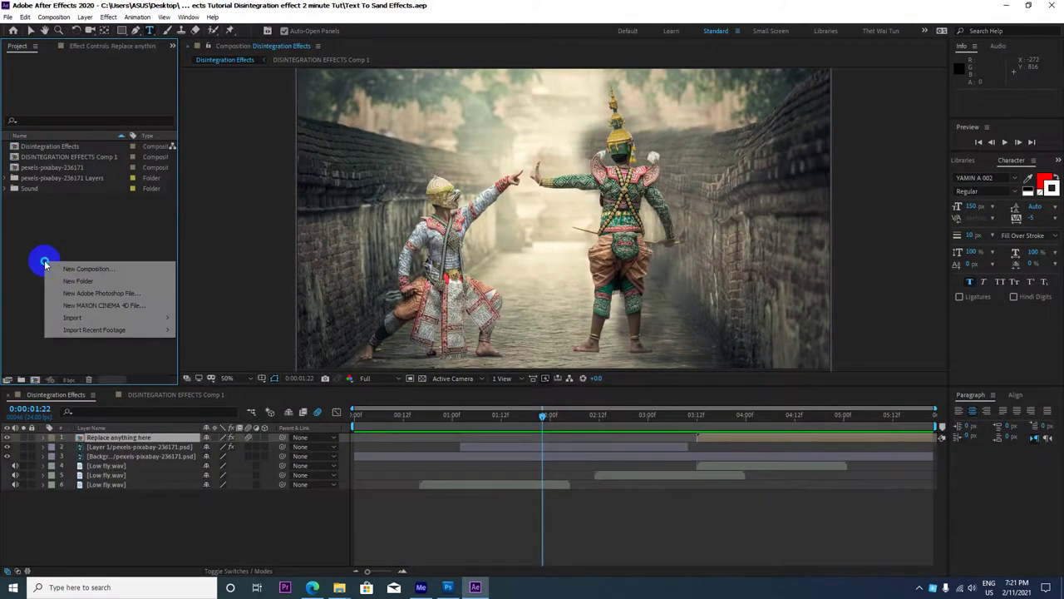
click(124, 318)
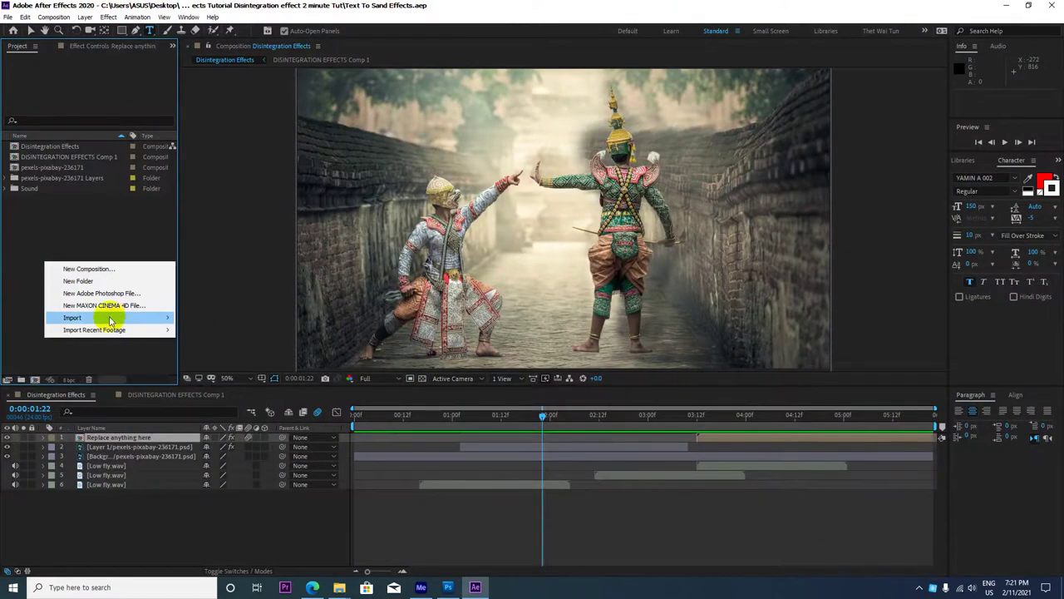
click(196, 319)
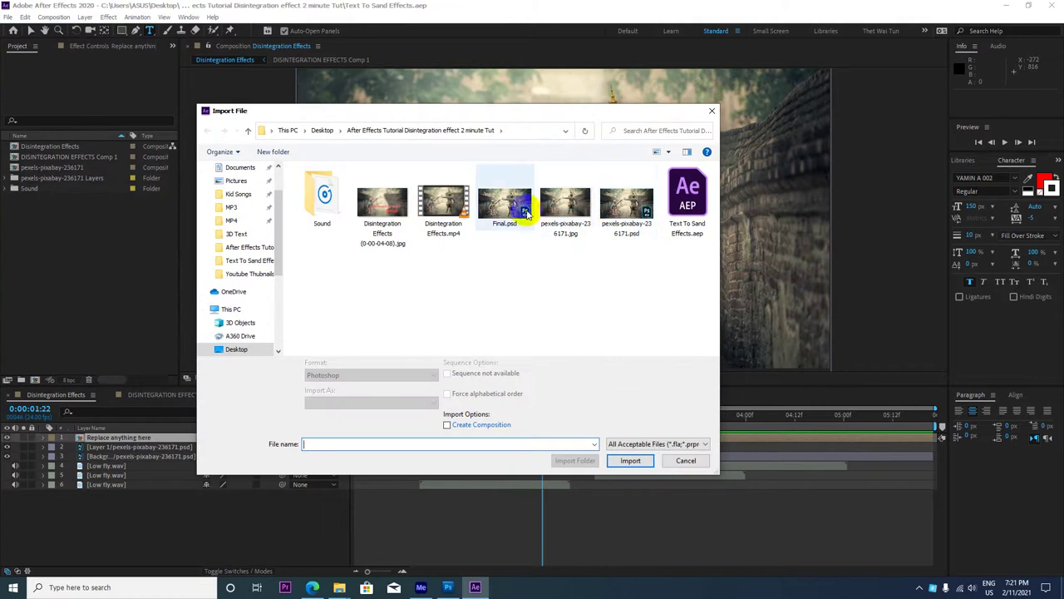
click(499, 213)
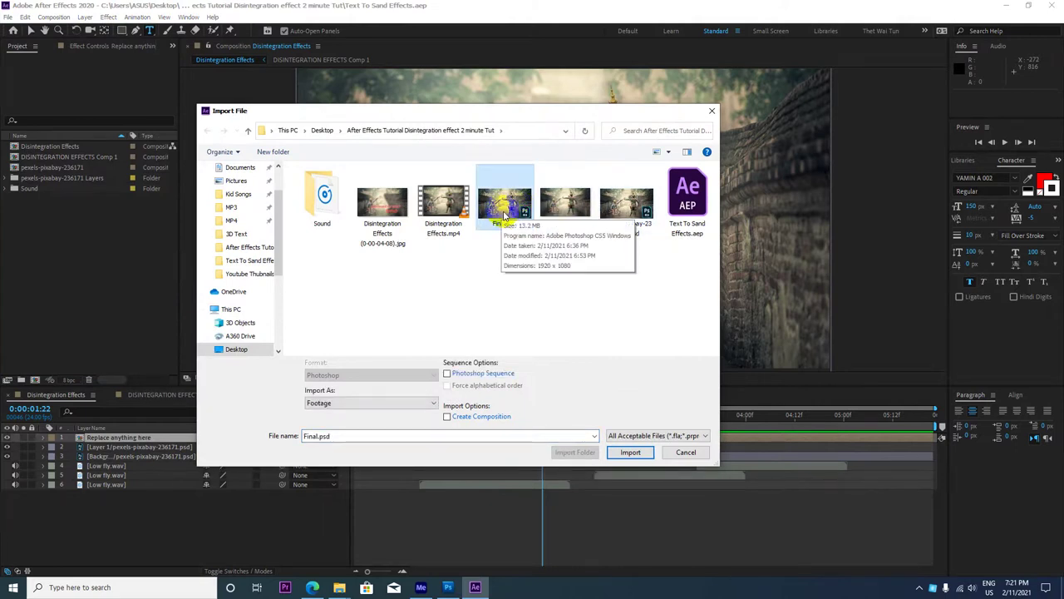
click(630, 452)
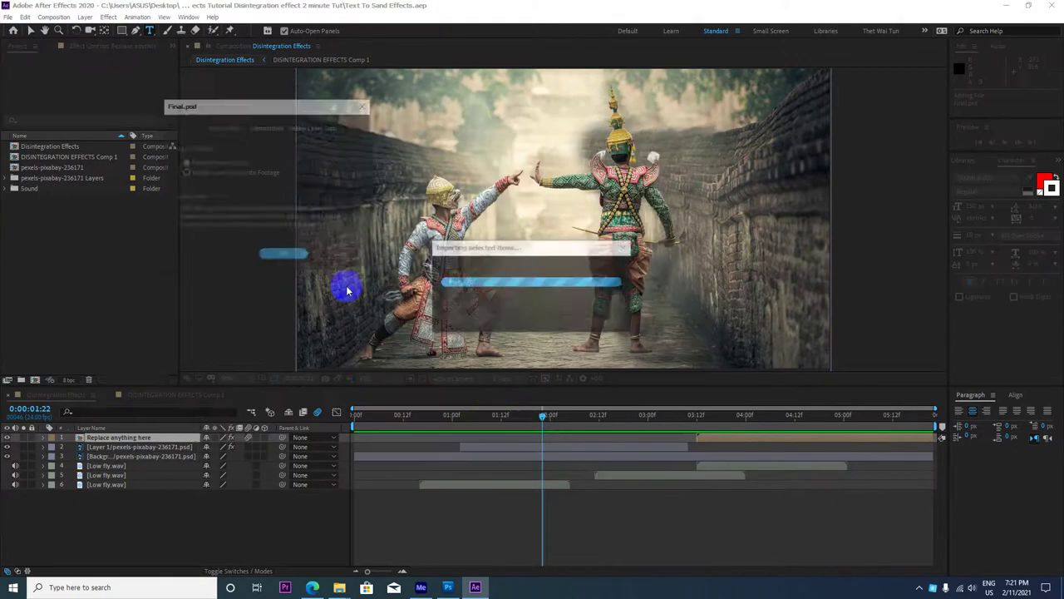
drag(308, 103, 255, 100)
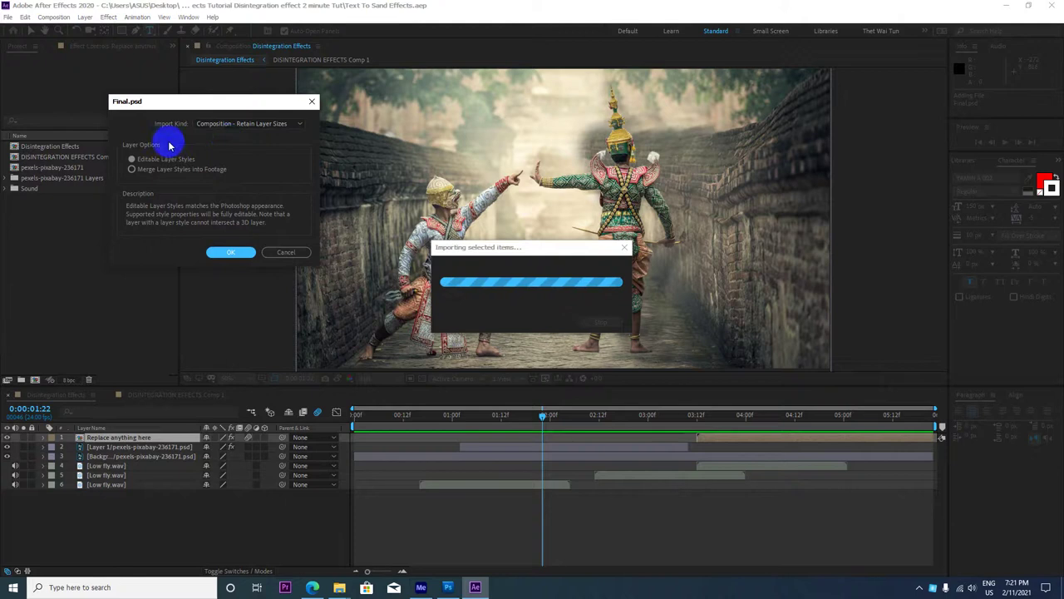
click(264, 124)
click(232, 163)
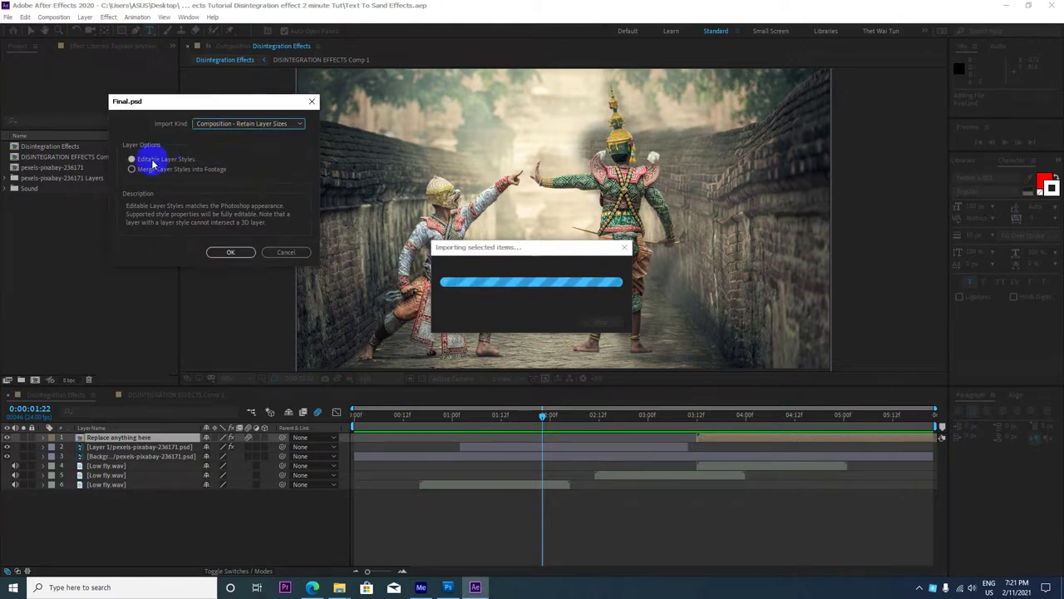
click(296, 252)
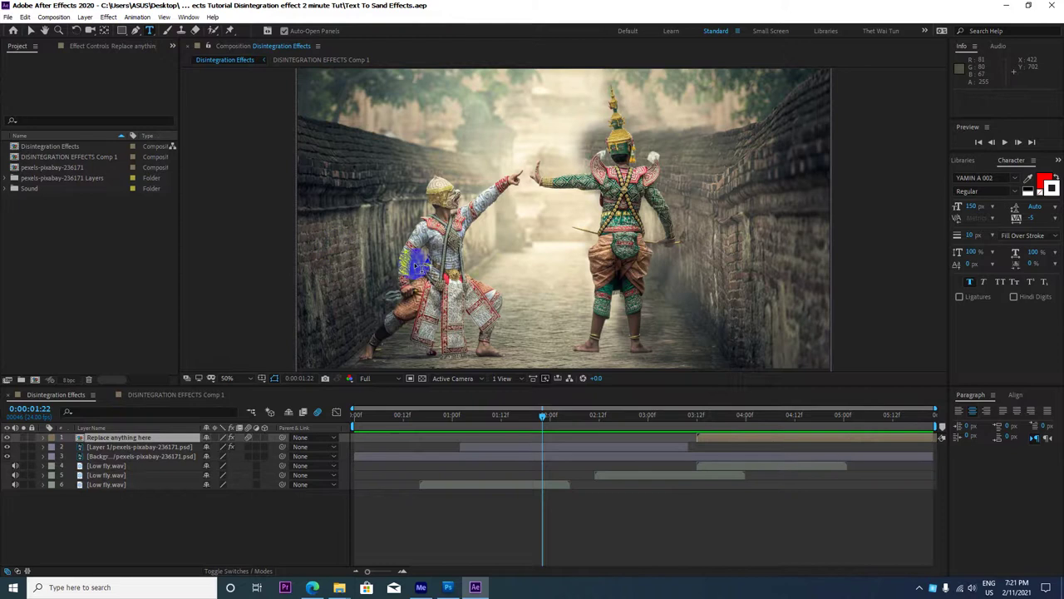
Create a new 1920×1080, 24 fps composition named CC Scatterize Effects.
click(55, 17)
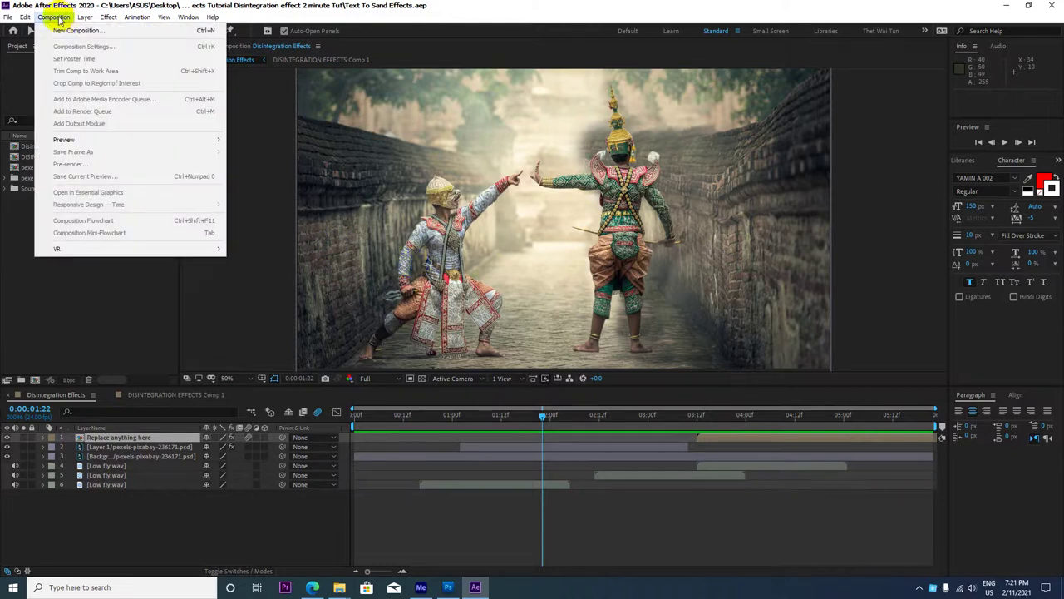
click(70, 30)
text(CC Scatterize Effect)
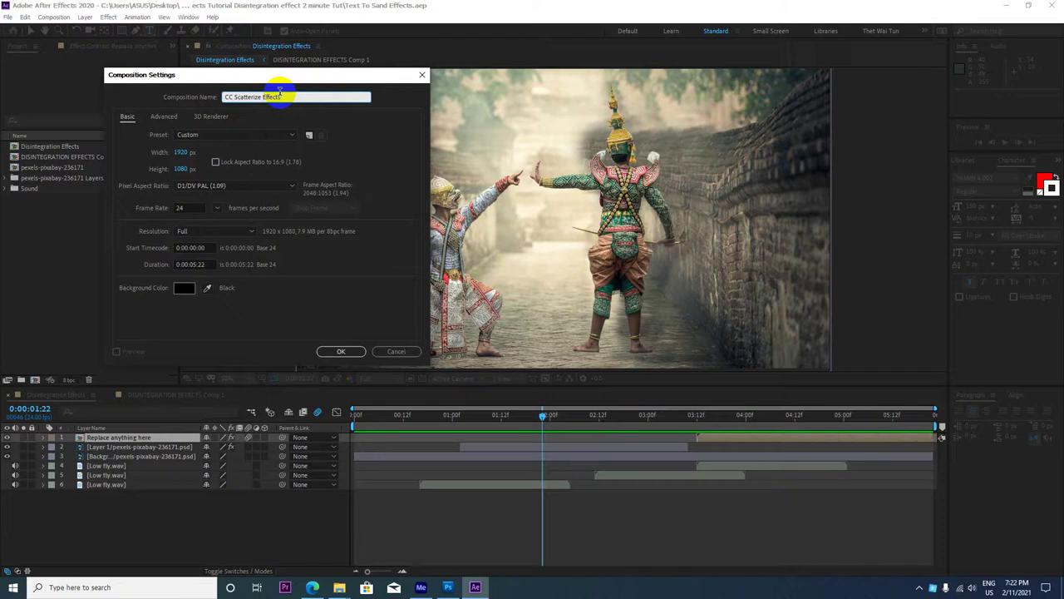
text(s)
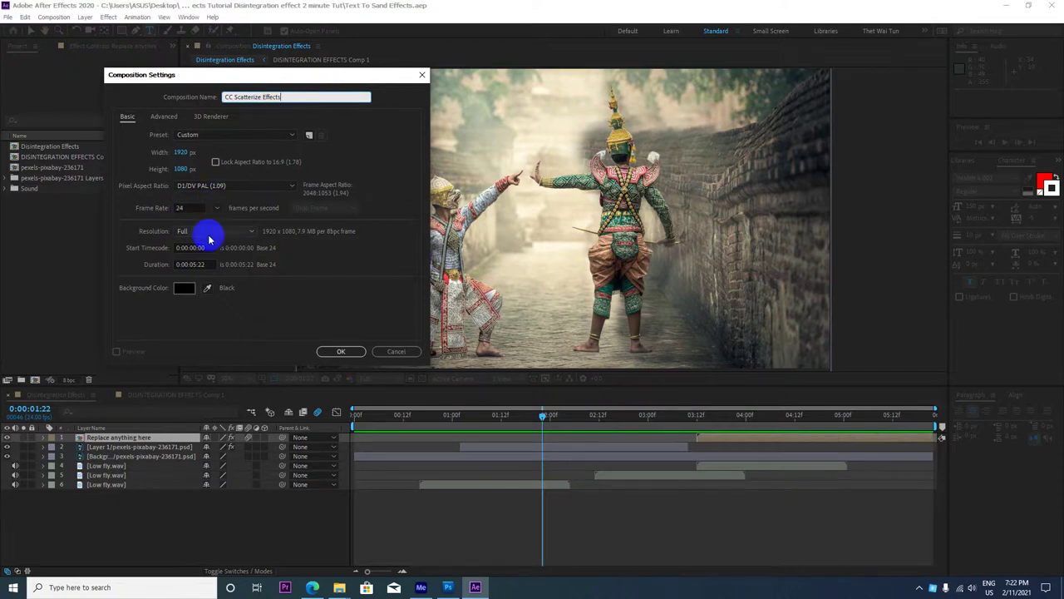
click(345, 350)
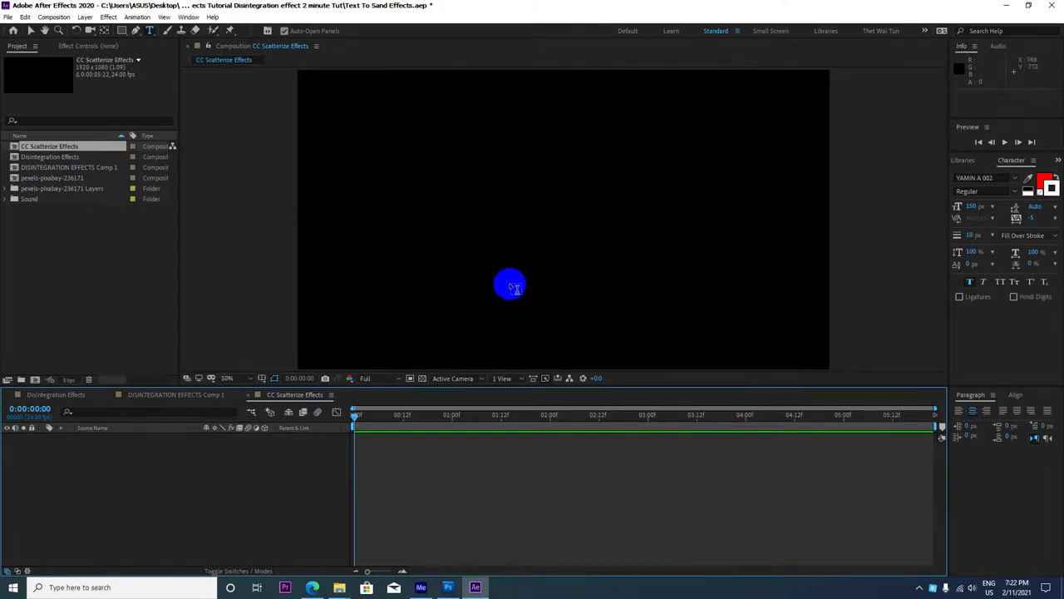
Preview the Disintegration Effects animation from around four seconds in.
key(comma)
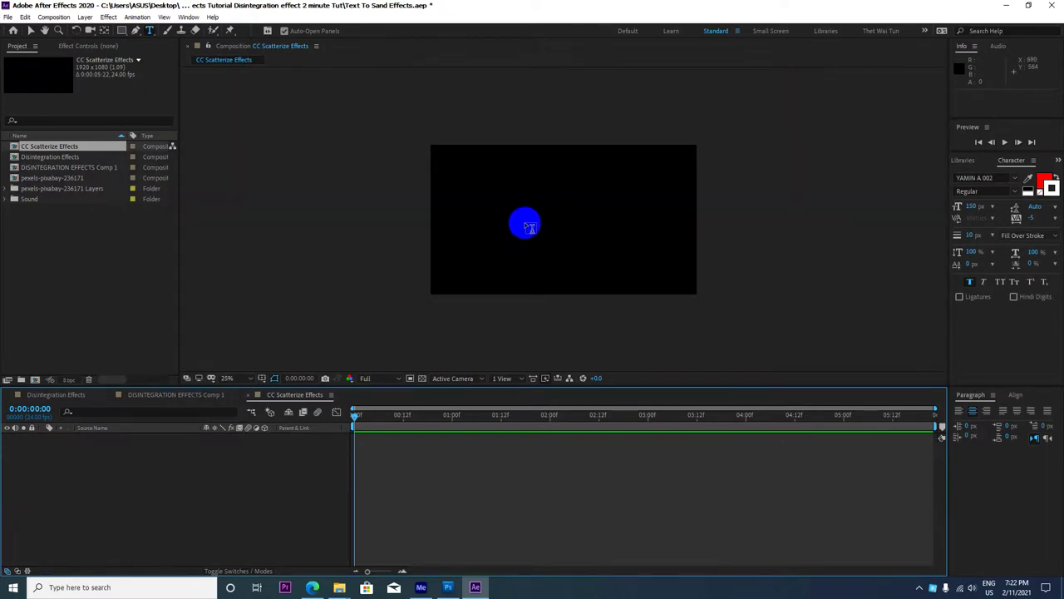
key(period)
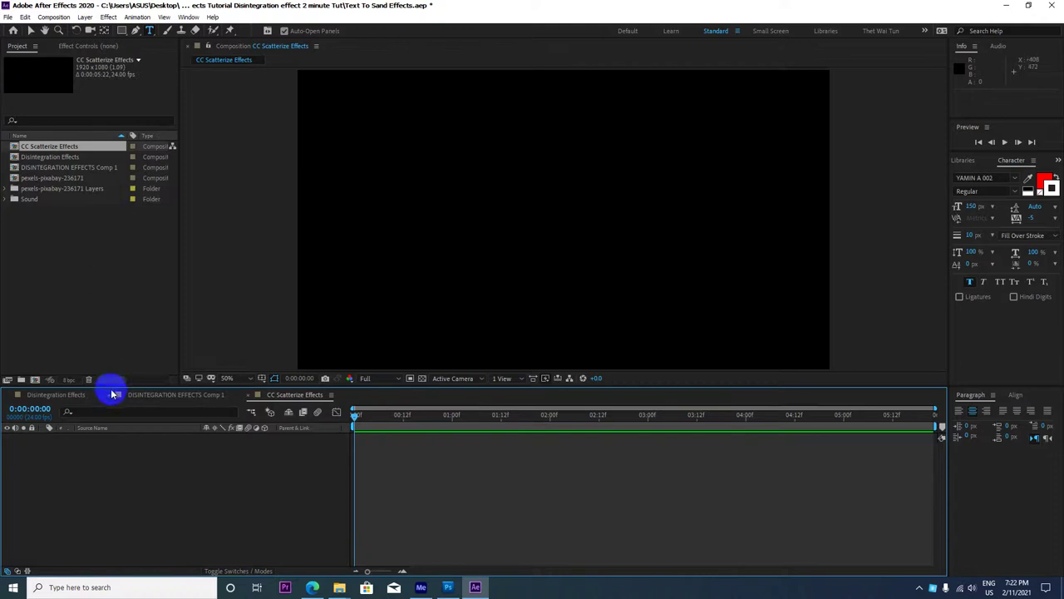
click(70, 398)
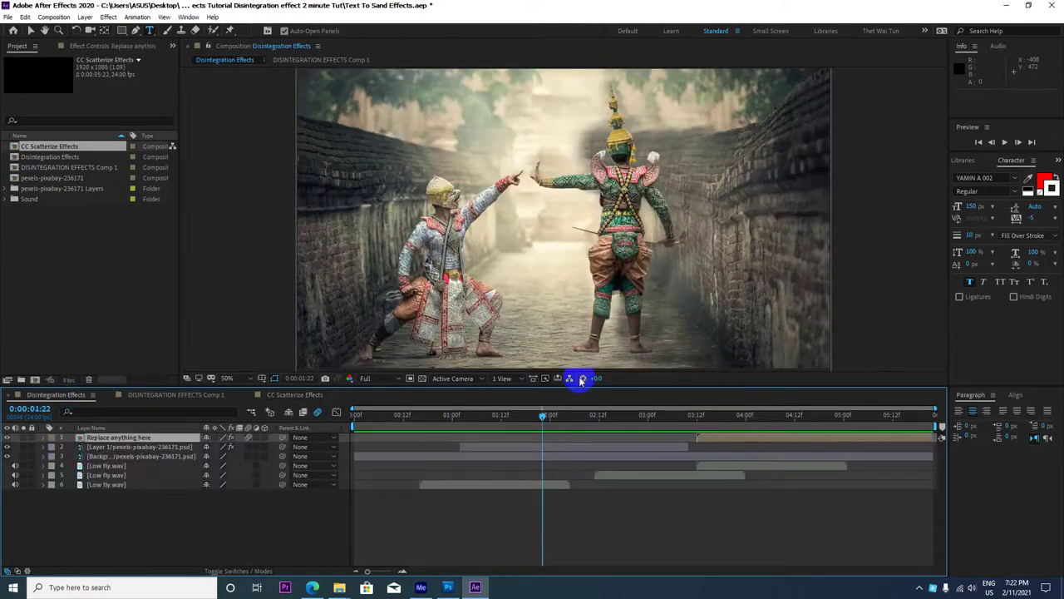
mouse_move(537, 415)
mouse_down()
mouse_move(813, 413)
mouse_move(732, 414)
mouse_up()
key(space)
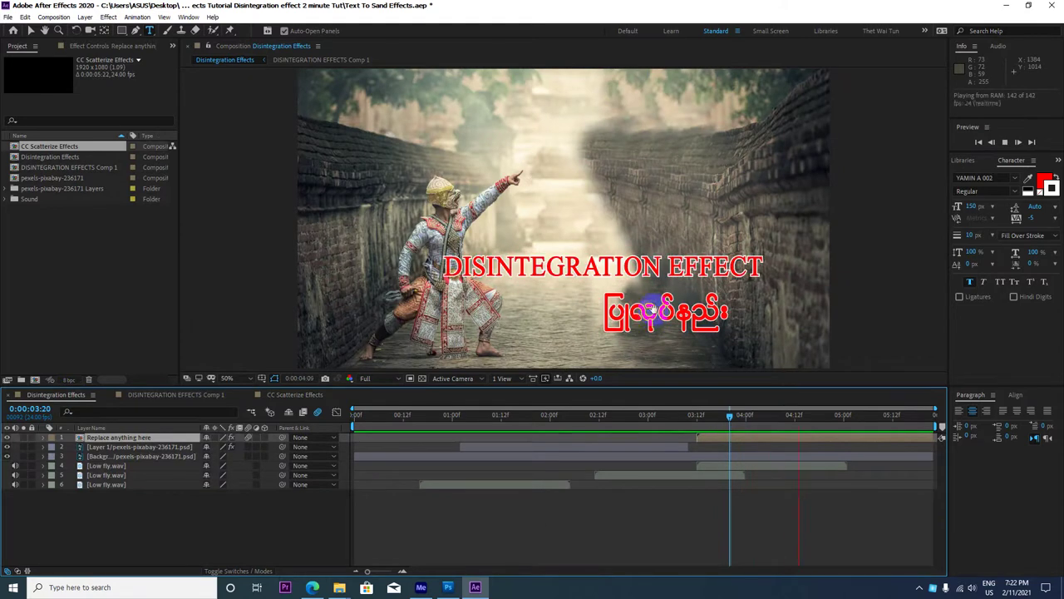
Start a new text layer on the black frame of CC Scatterize Effects.
click(299, 394)
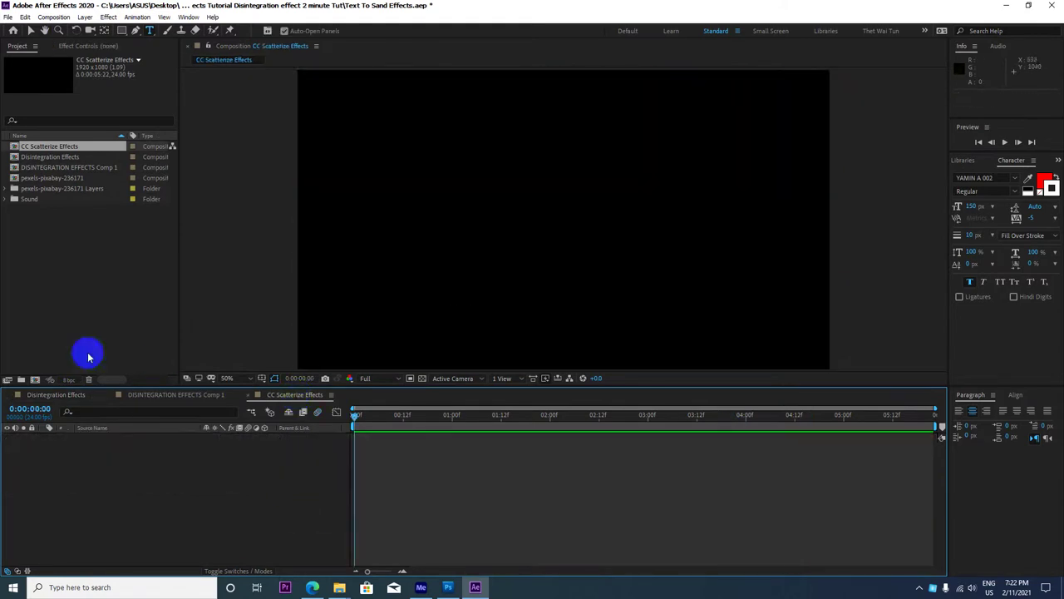
key(period)
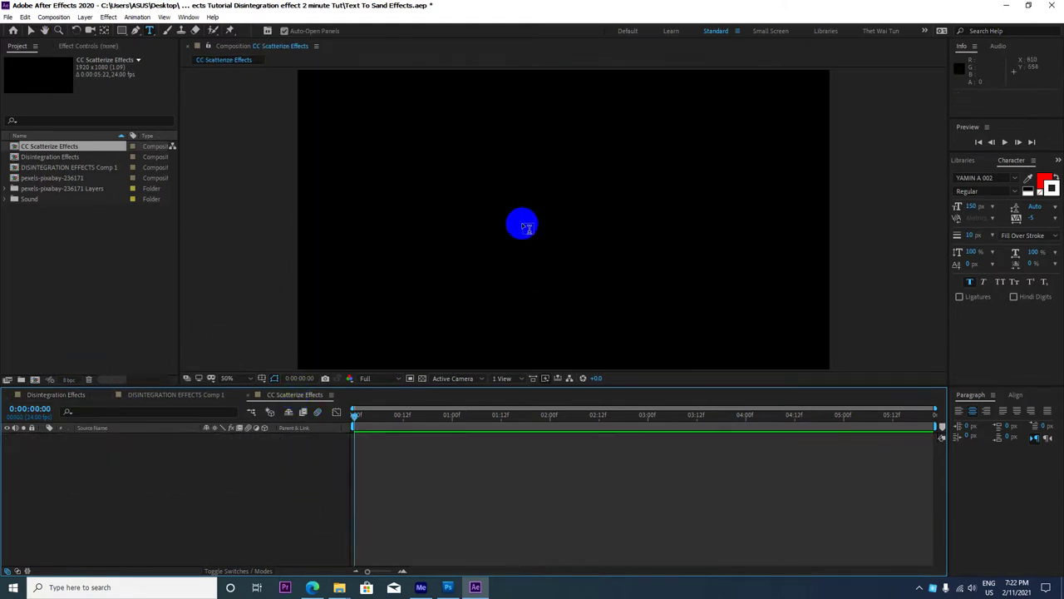
click(482, 203)
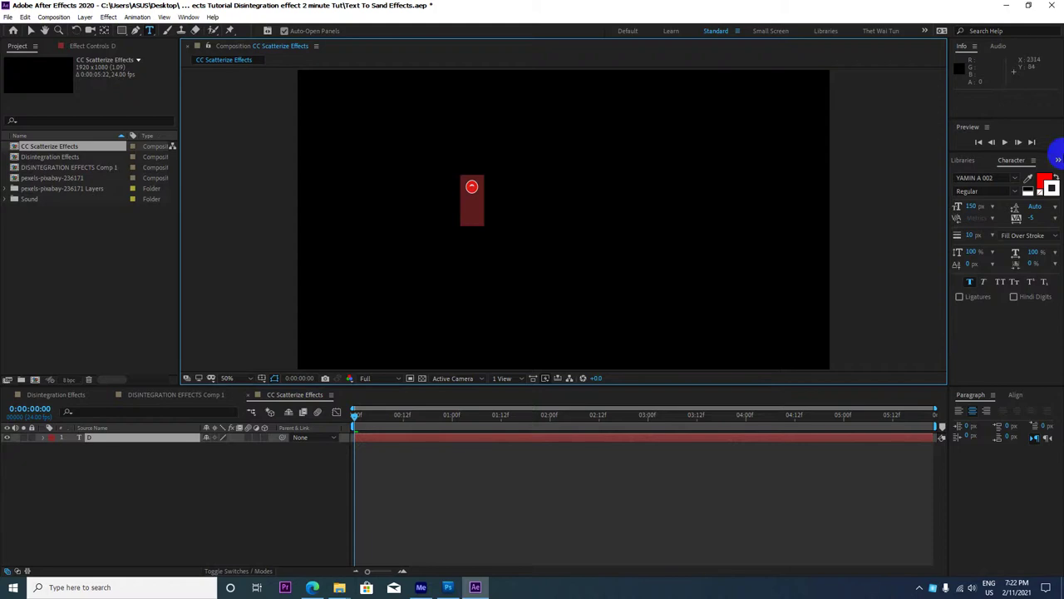
Set the font to Times New Roman and type DISINTEGRATION.
click(964, 177)
text(Times New Roman)
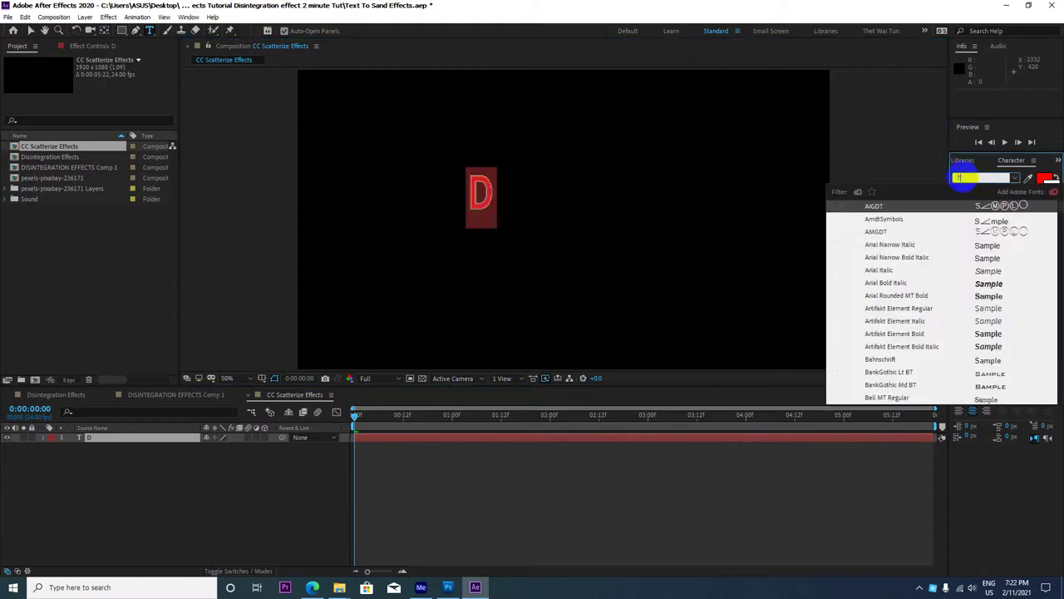
key(Return)
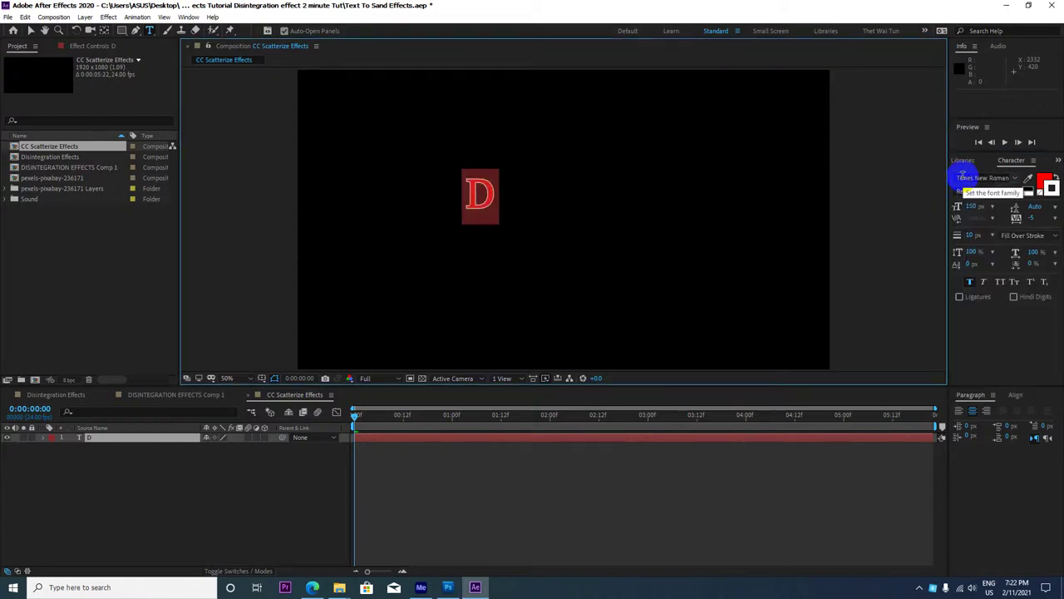
text(DIS)
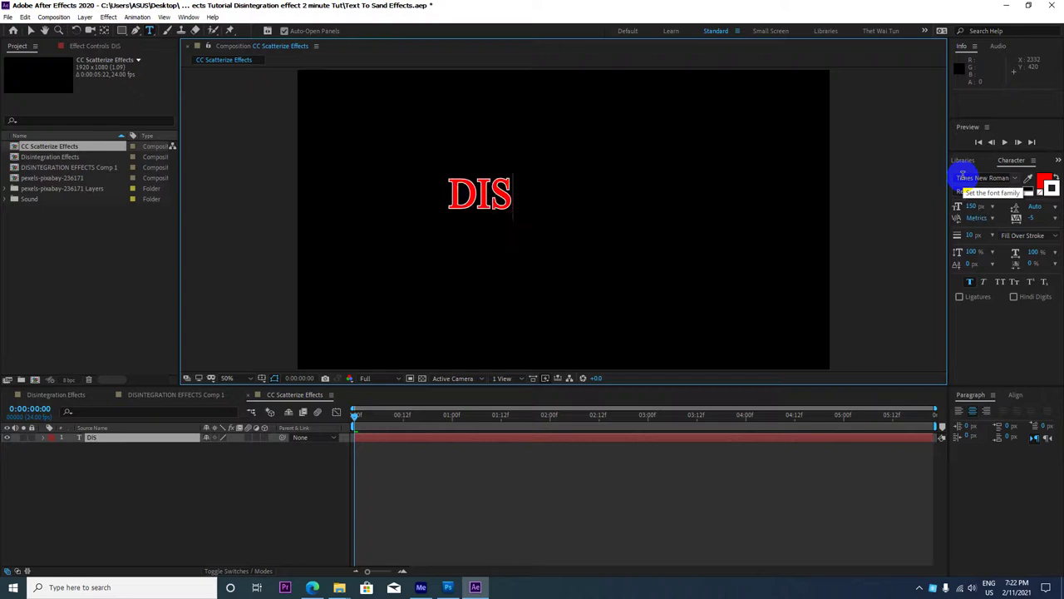
text(INT)
text(E)
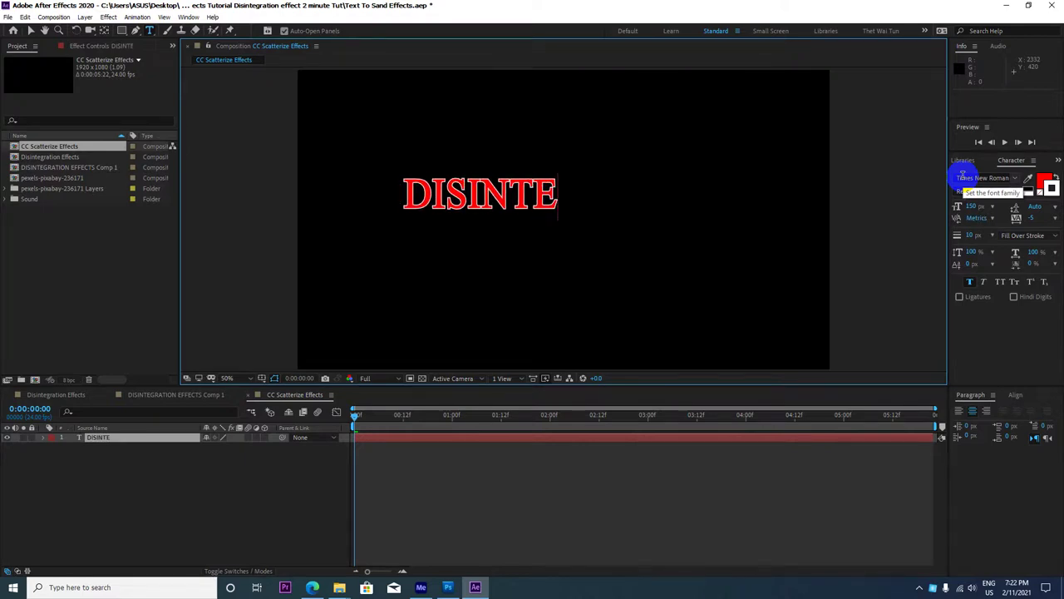
text(GRAT)
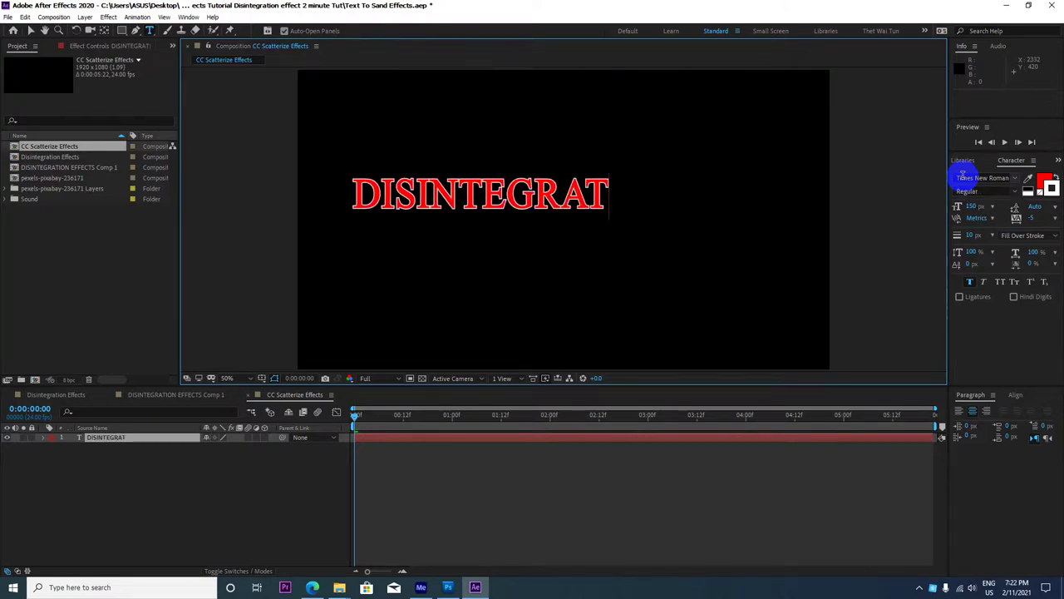
text(ION)
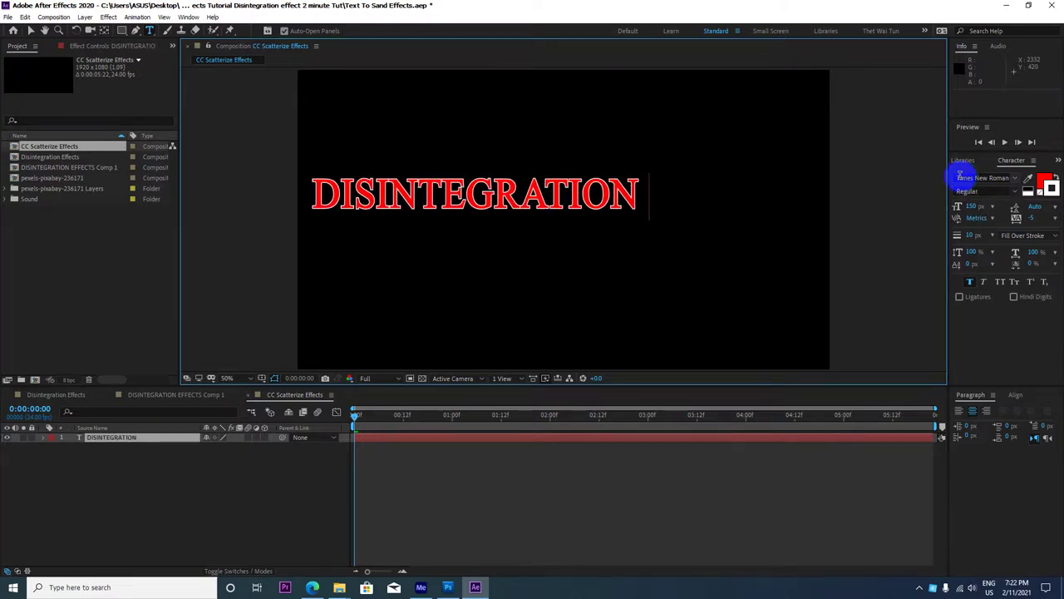
Resize all the DISINTEGRATION text to 170 px.
key(ctrl+a)
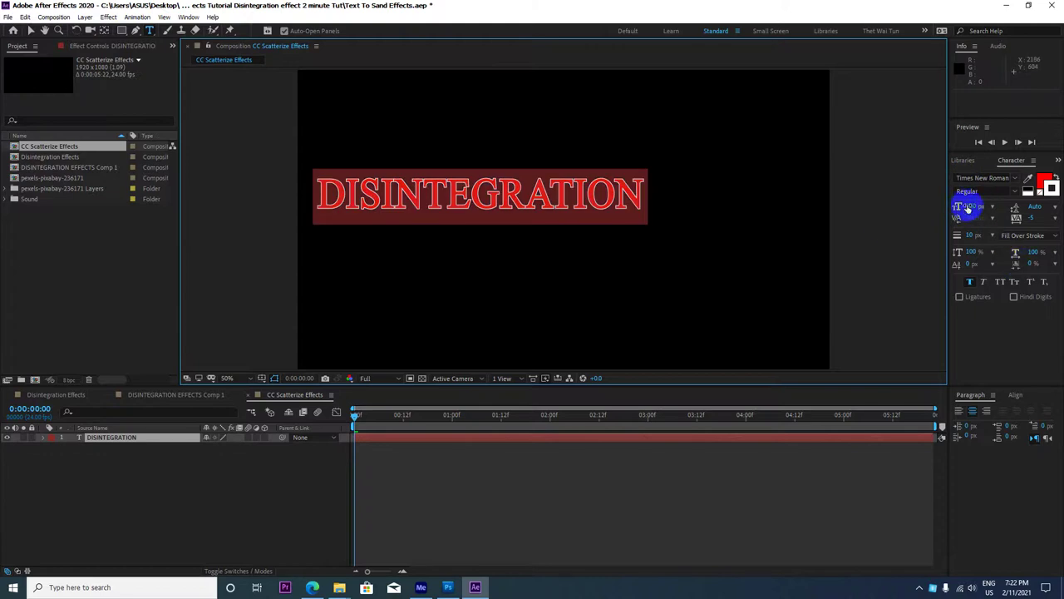
click(967, 208)
text(170)
key(Return)
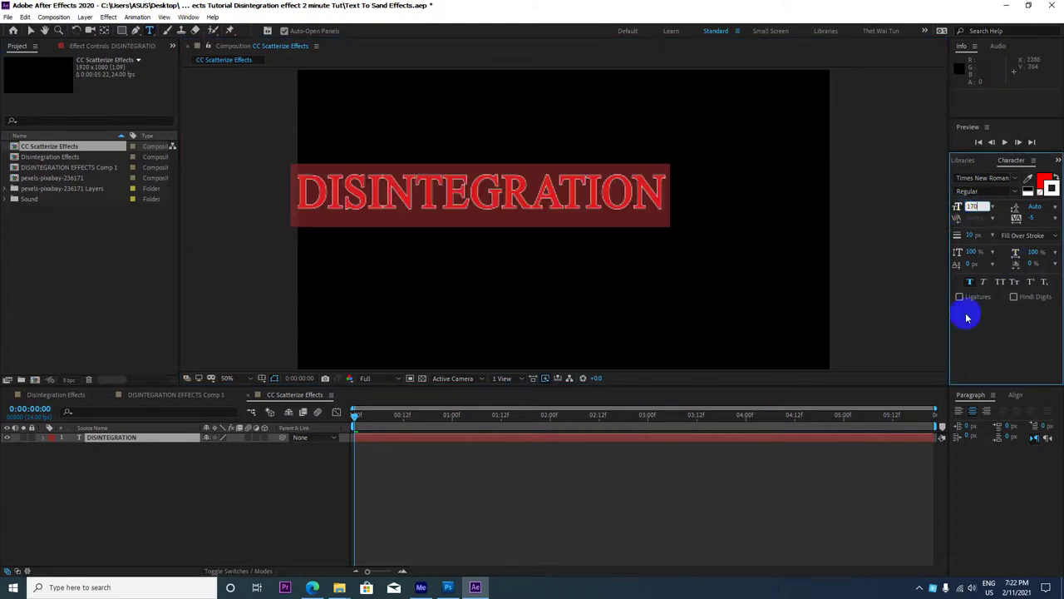
Use the Align panel to centre the DISINTEGRATION text horizontally and vertically in the composition.
click(1017, 396)
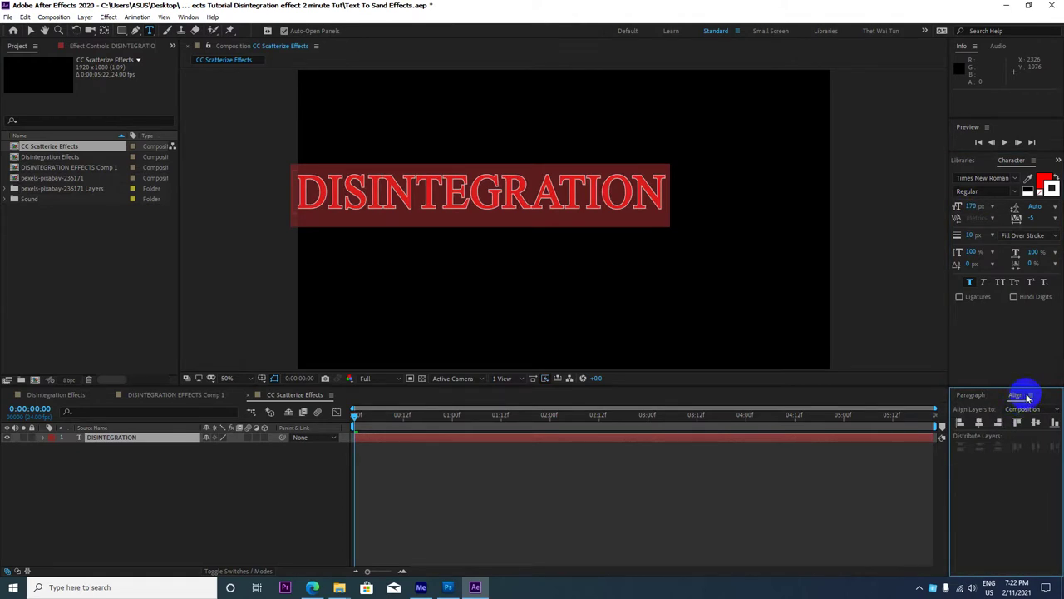
click(1028, 397)
click(956, 397)
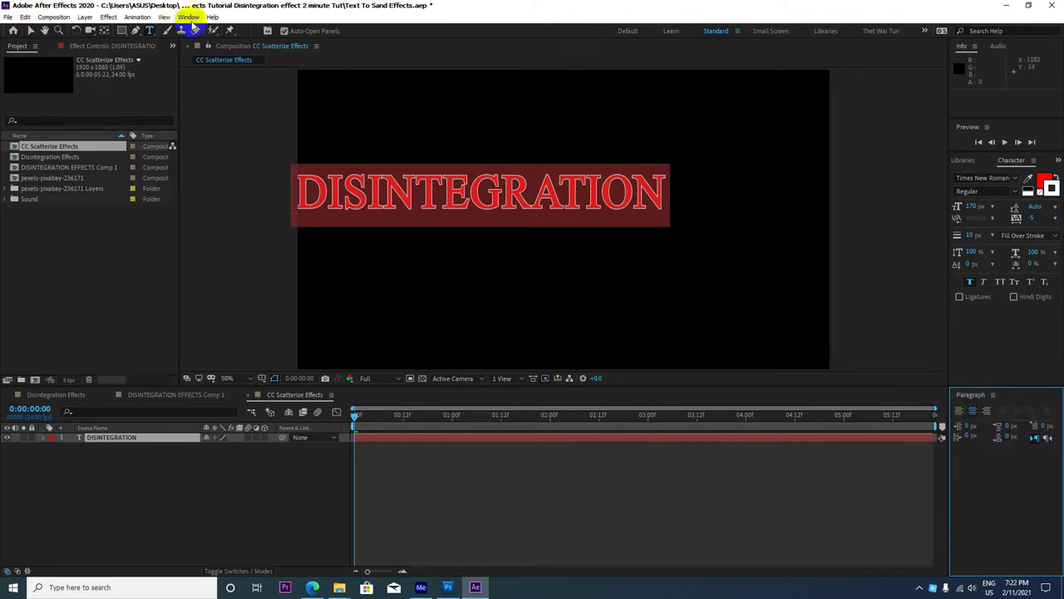
click(192, 20)
click(202, 95)
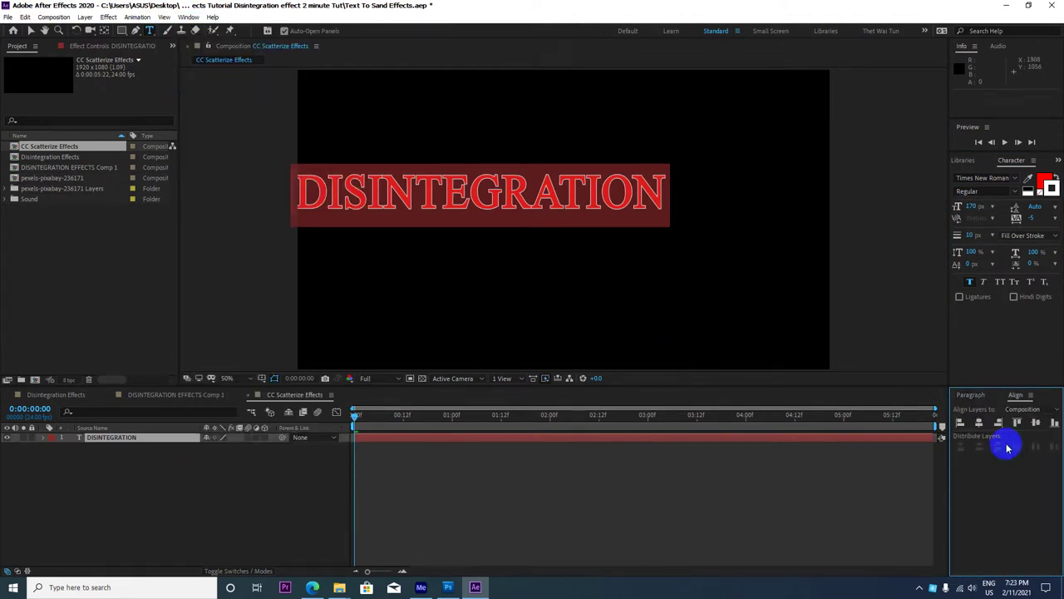
click(979, 423)
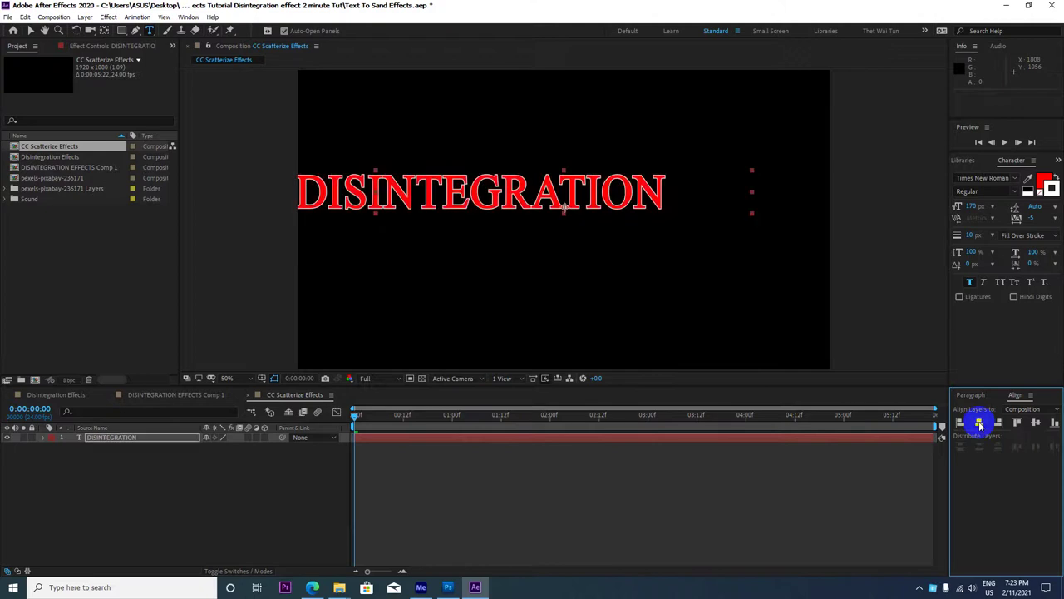
click(1033, 424)
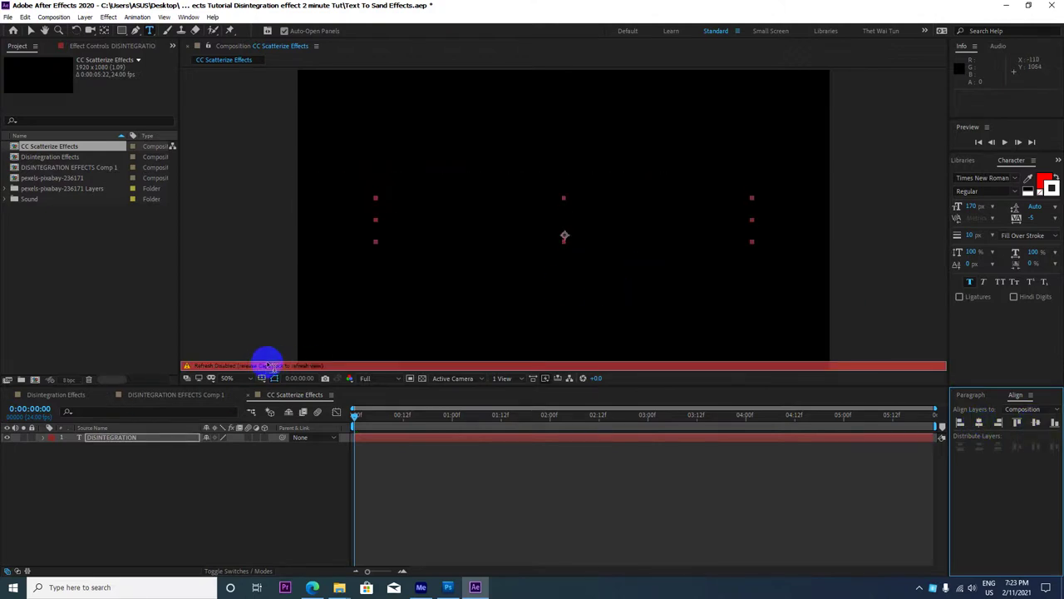
Resume live viewer updates and check the framing at 25% and 50% zoom.
key(Caps_Lock)
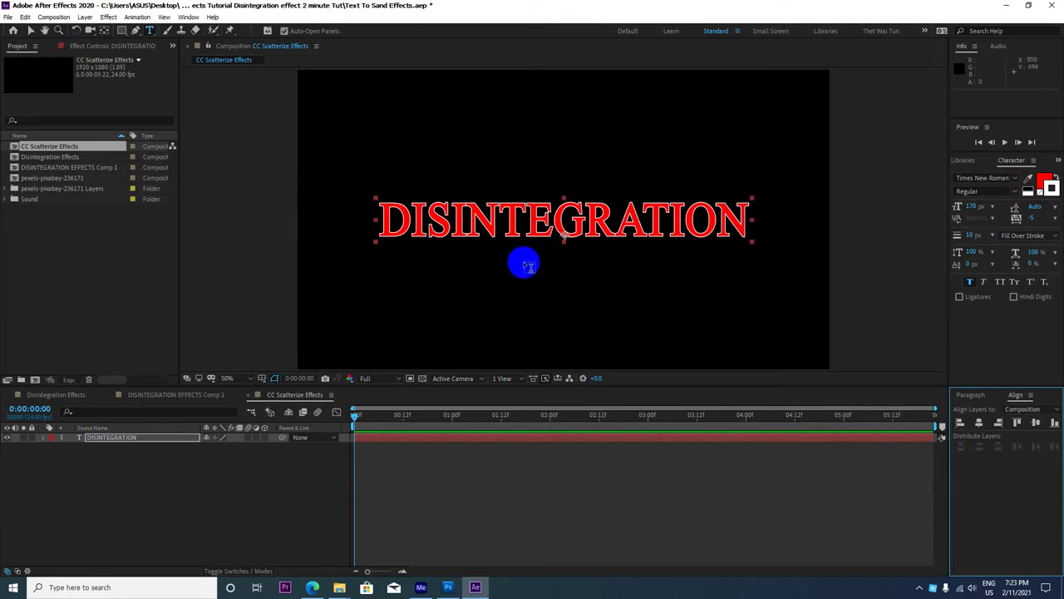
key(comma)
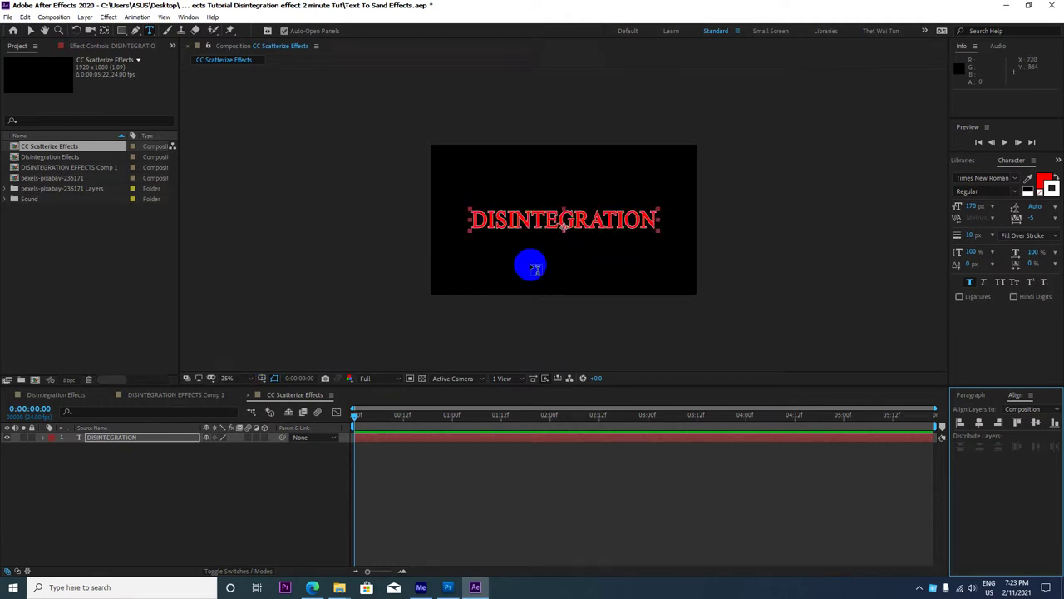
key(period)
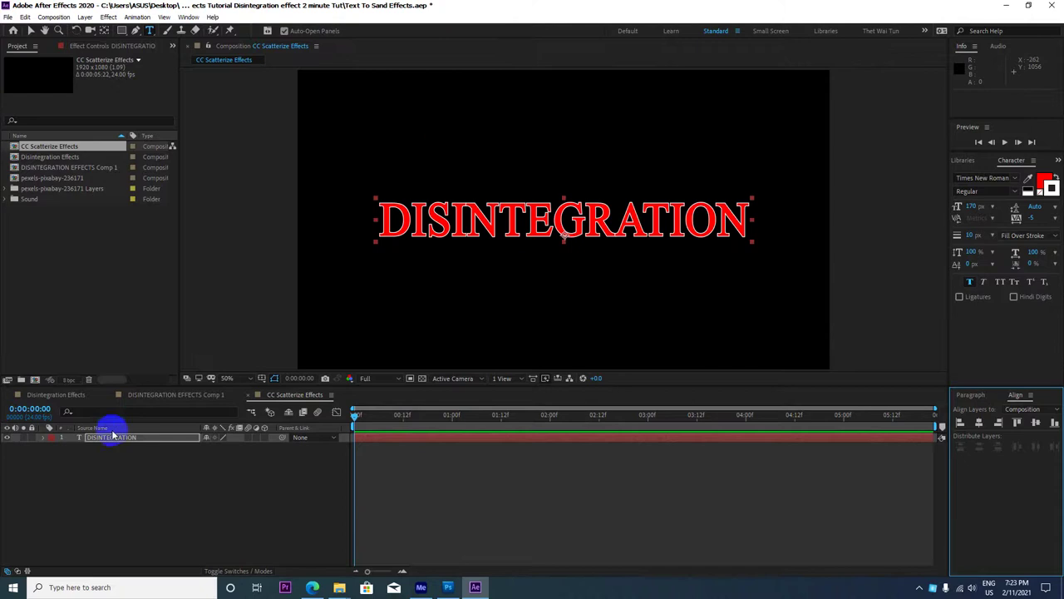
Pre-compose the DISINTEGRATION text layer into a new composition named 'DISINTEGRATION Comp 2'.
click(112, 438)
right_click(114, 438)
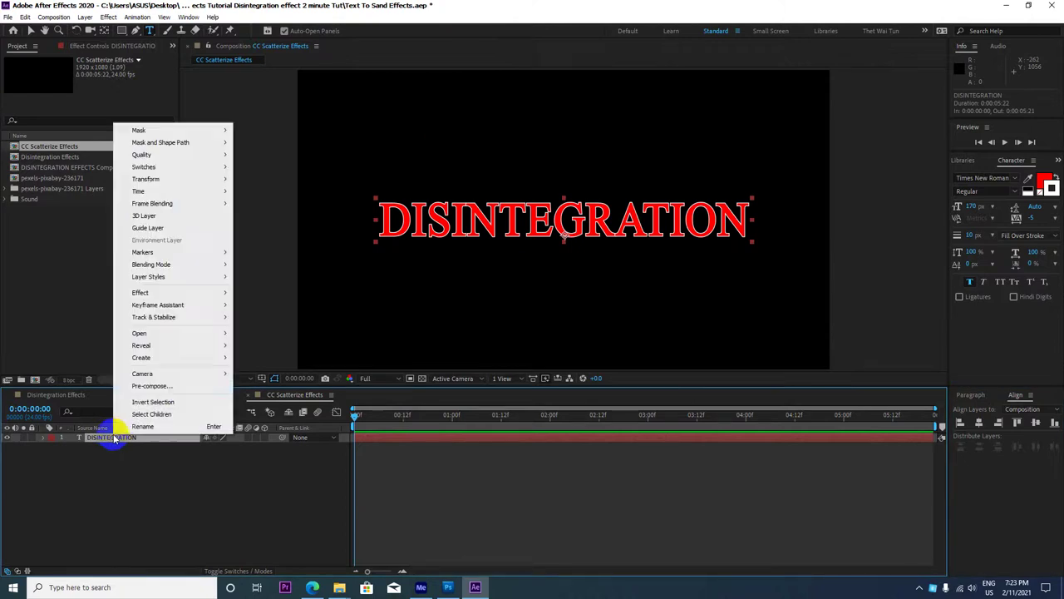
click(152, 387)
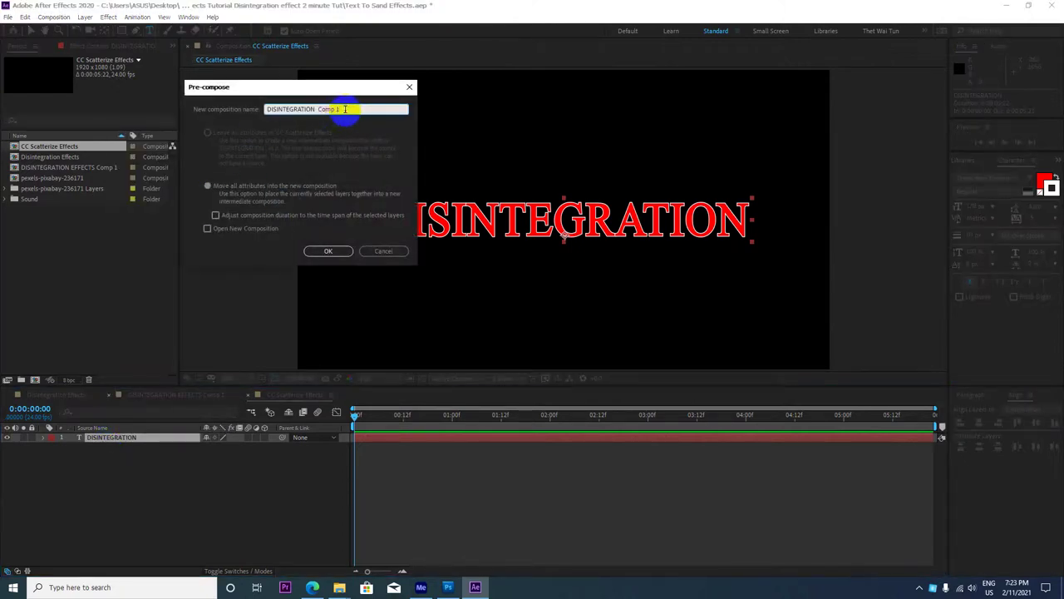
drag(349, 109, 317, 109)
text(2)
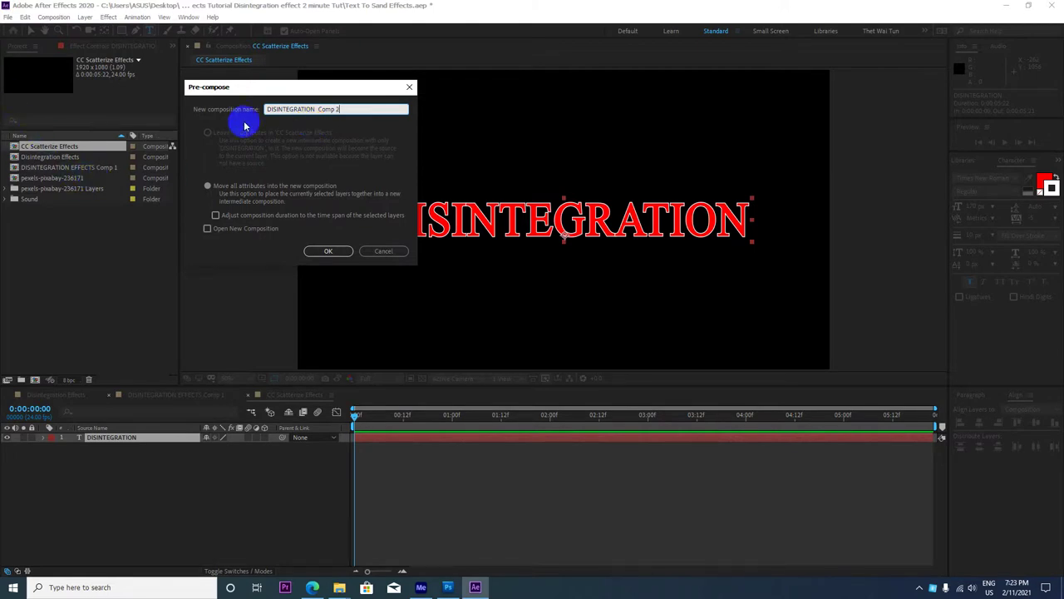
click(333, 107)
click(327, 250)
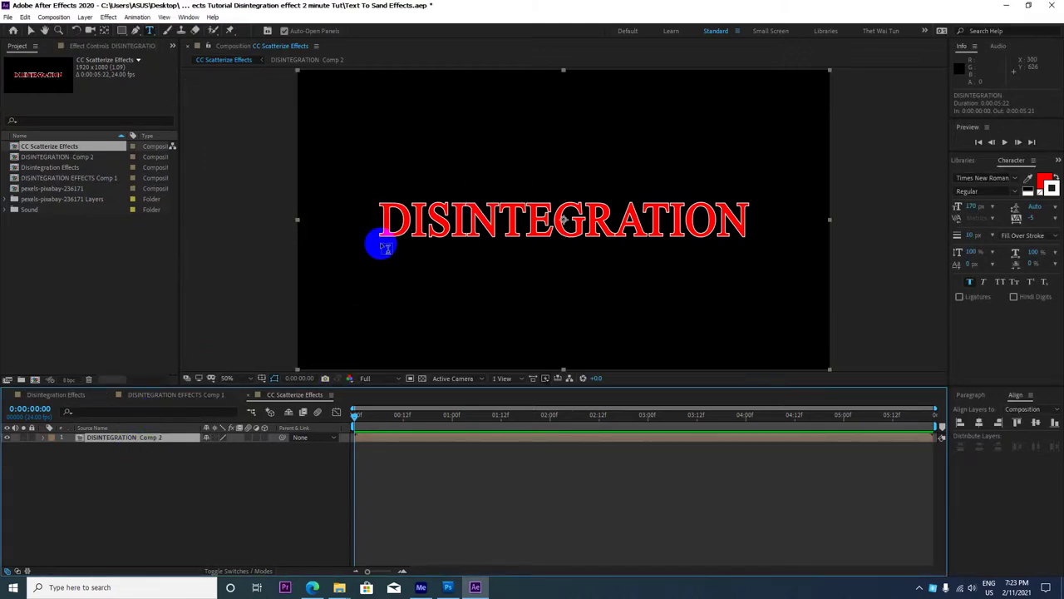
Preview the animation by zooming the viewer and scrubbing the time to about 1:22.
key(comma)
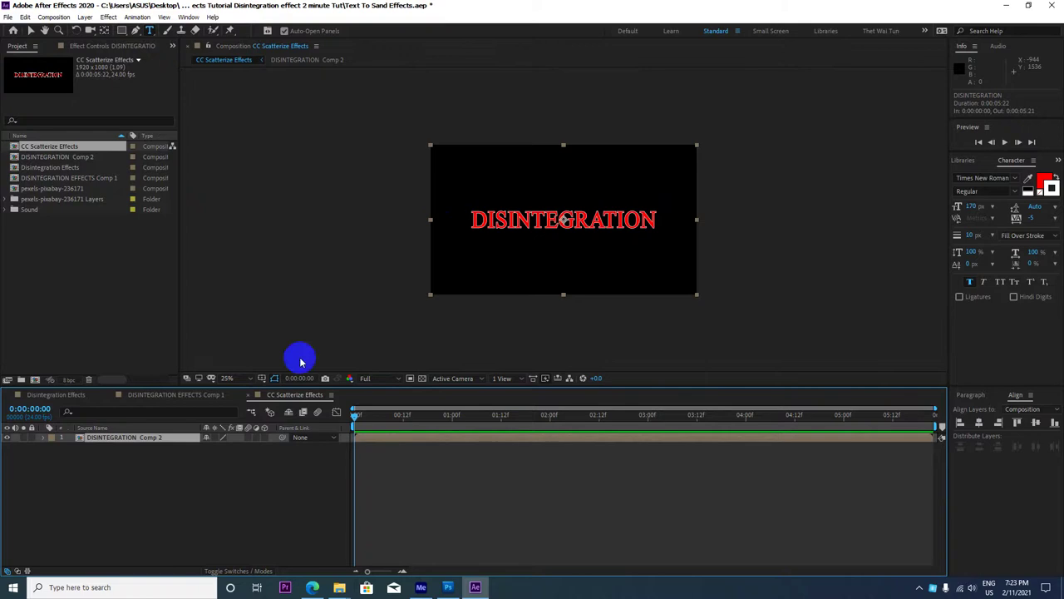
drag(356, 420, 229, 432)
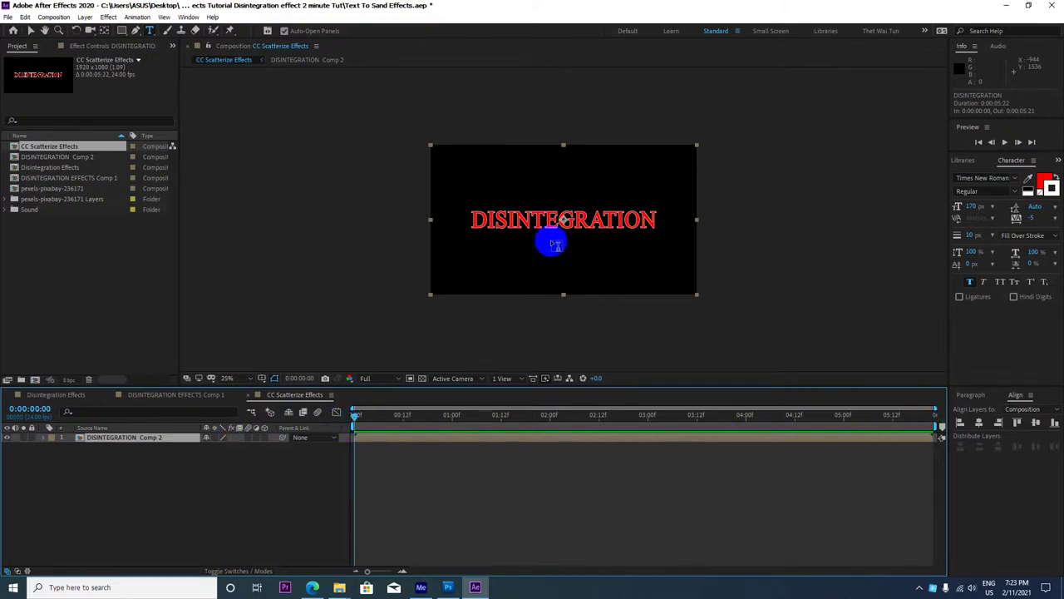
key(period)
mouse_move(356, 416)
mouse_down()
mouse_move(491, 422)
mouse_move(477, 420)
mouse_up()
key(period)
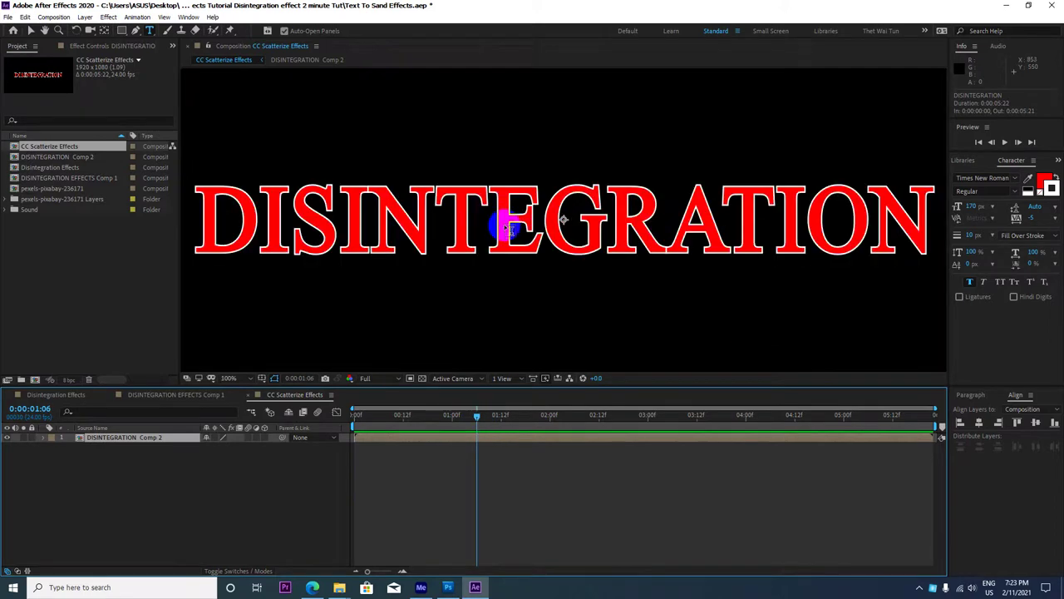
key(comma)
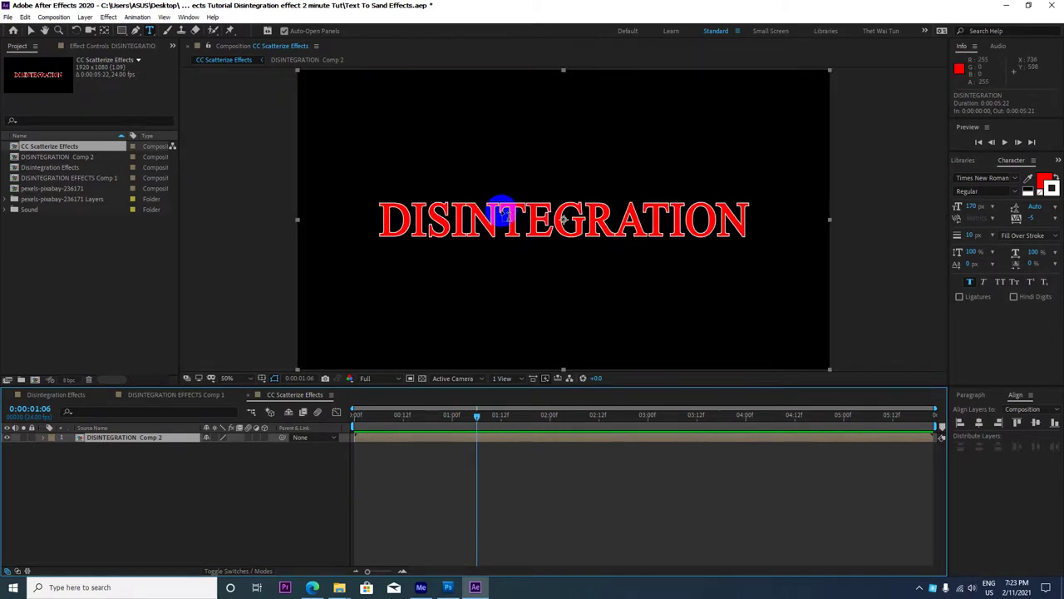
Inside DISINTEGRATION Comp 2, change the text fill colour to white (FFFFFF).
double_click(139, 439)
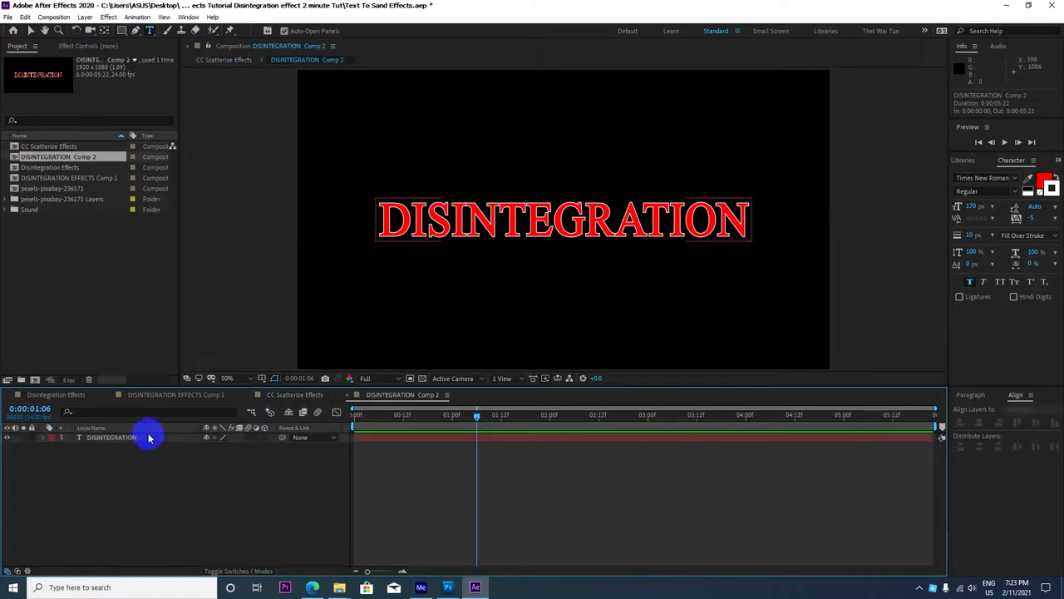
click(109, 438)
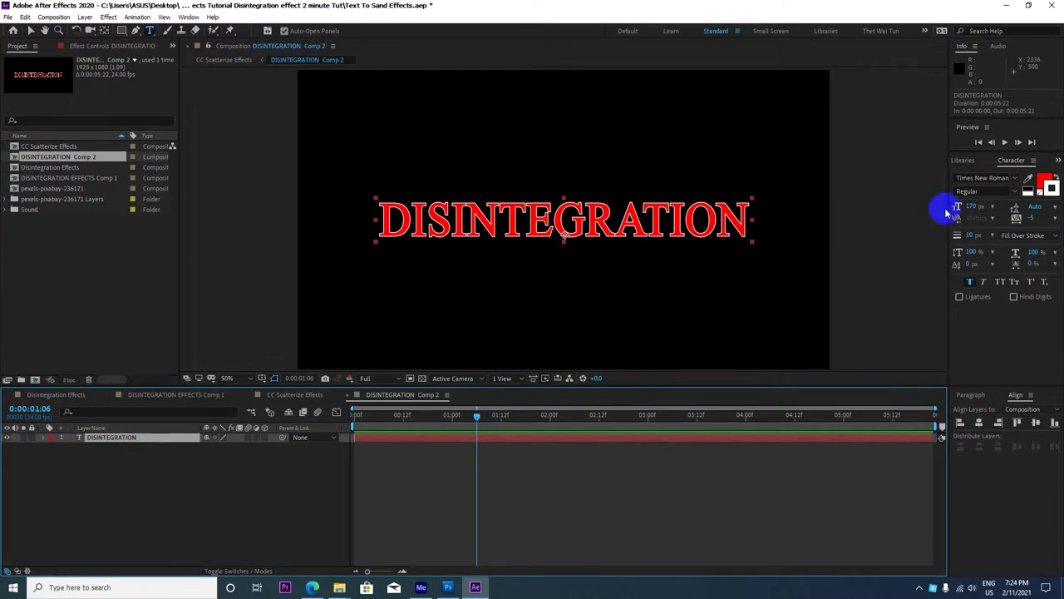
click(1045, 179)
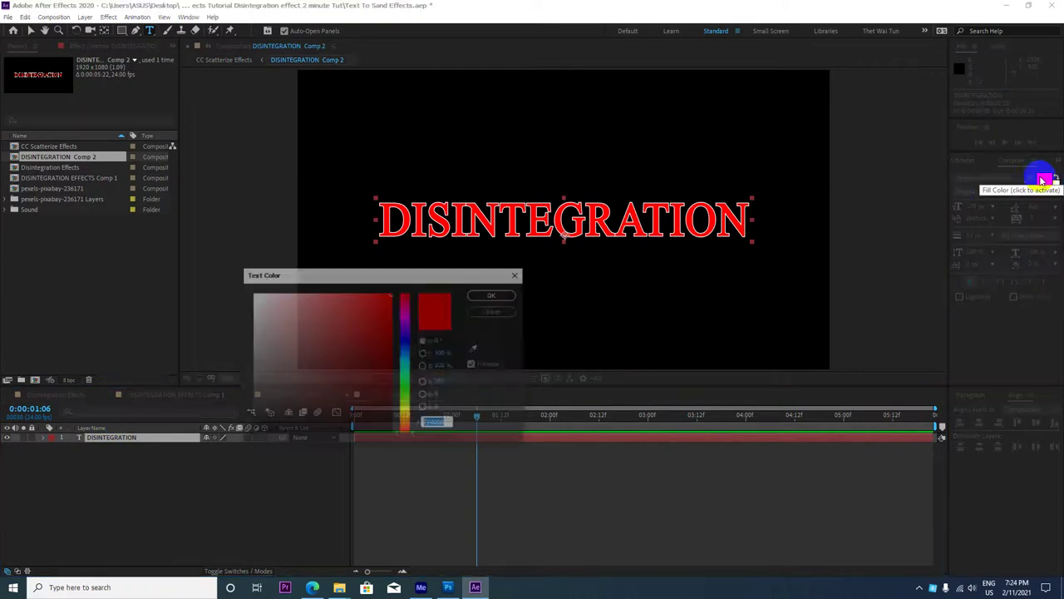
drag(359, 342, 252, 295)
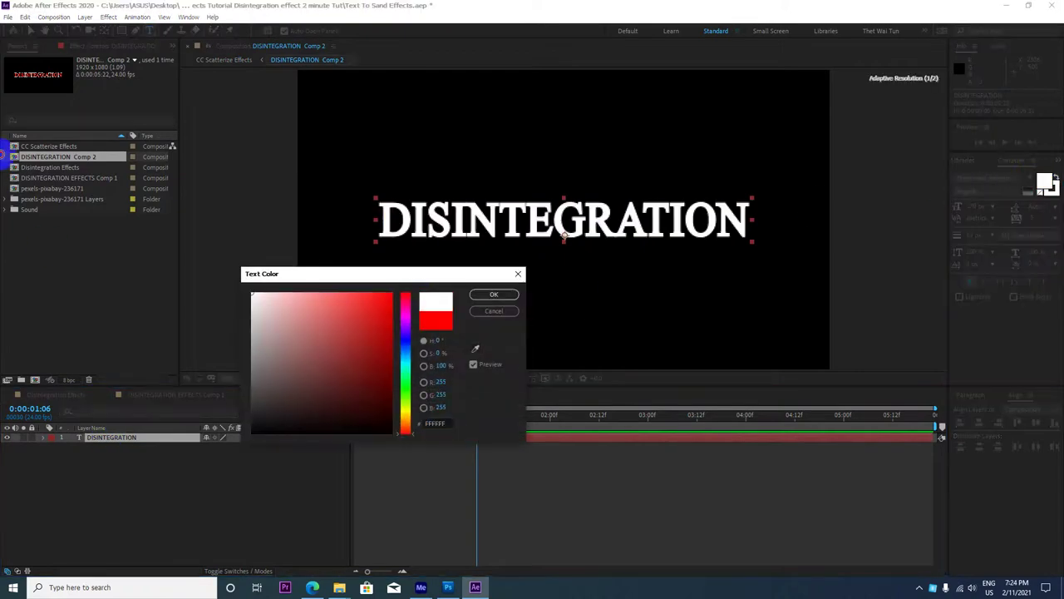
click(494, 294)
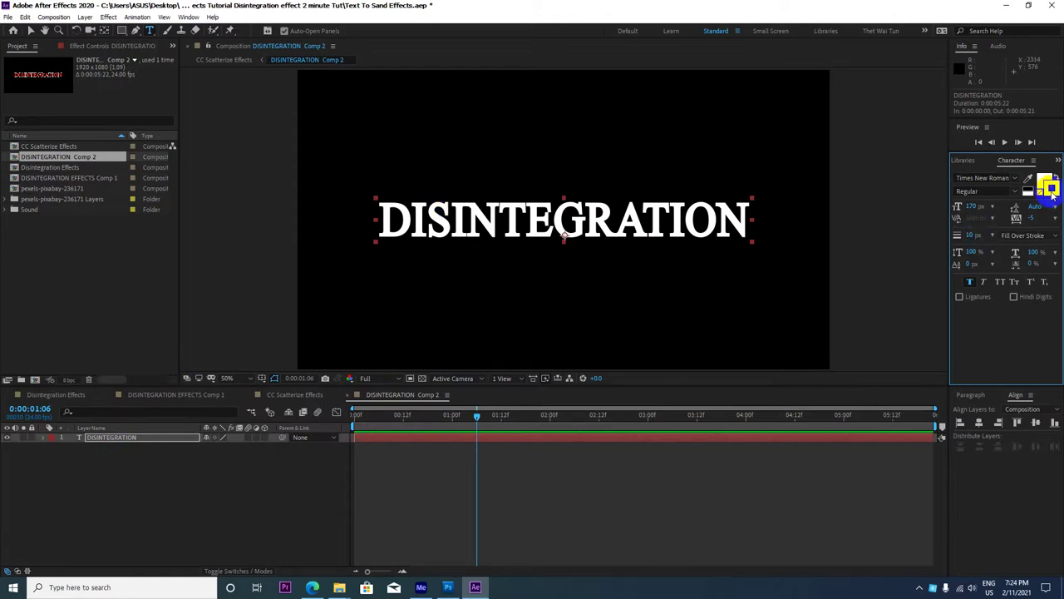
Give the text a red (FF0000) 15 px stroke, keeping Fill Over Stroke.
click(1050, 189)
drag(370, 315, 588, 235)
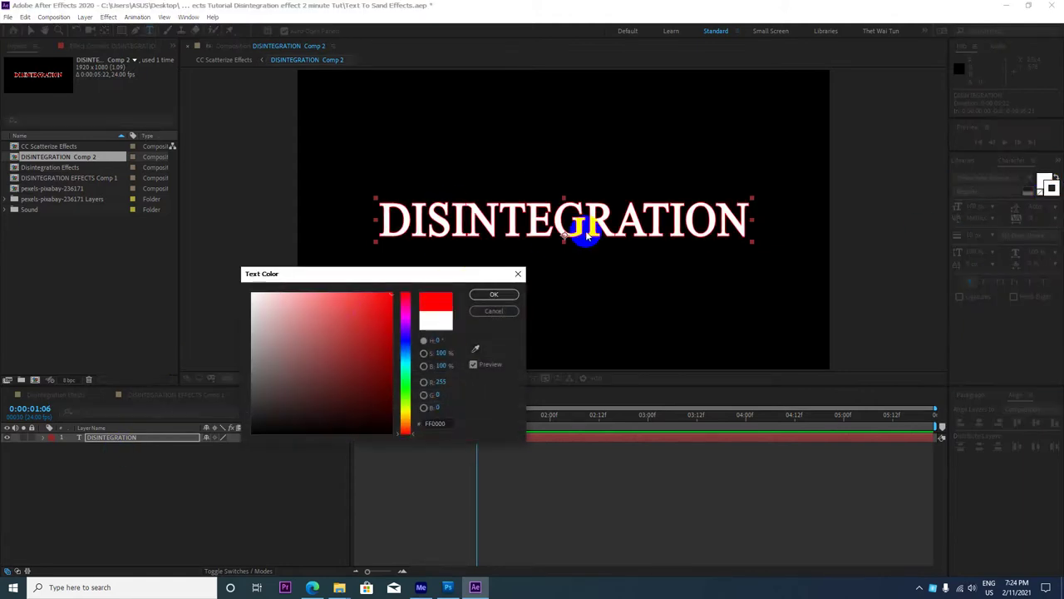
click(494, 294)
click(1021, 237)
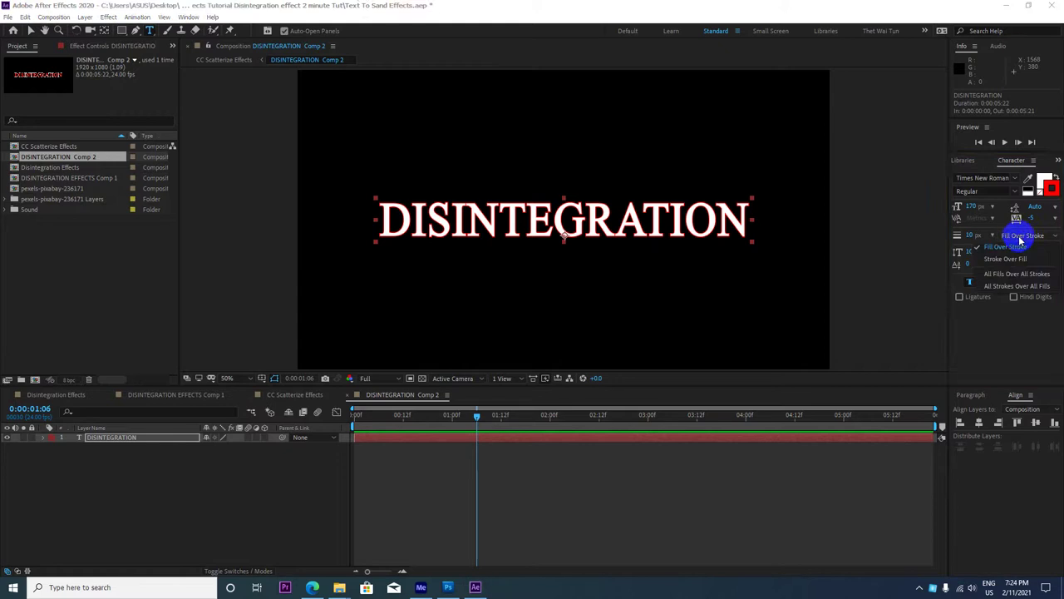
click(1021, 240)
click(967, 237)
text(15)
key(Return)
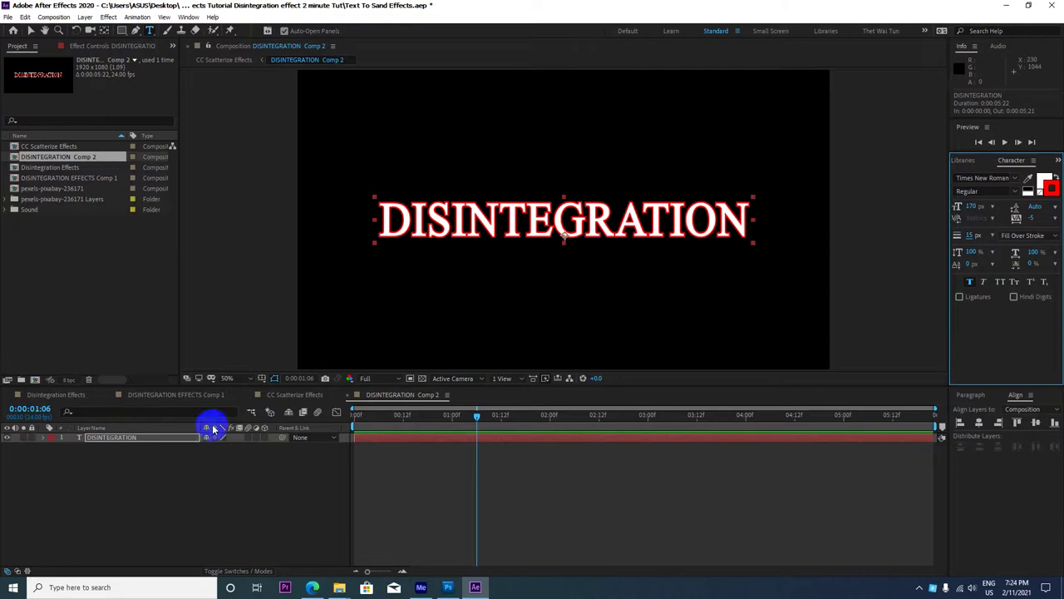
Apply CC Scatterize from Effects & Presets to the DISINTEGRATION Comp 2 layer in CC Scatterize Effects.
click(355, 395)
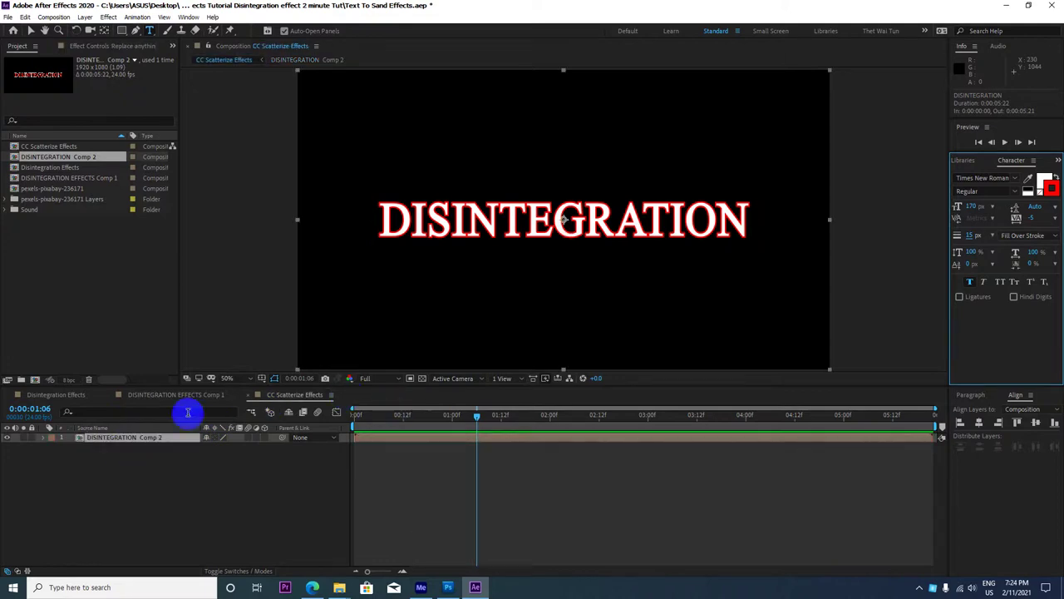
click(287, 395)
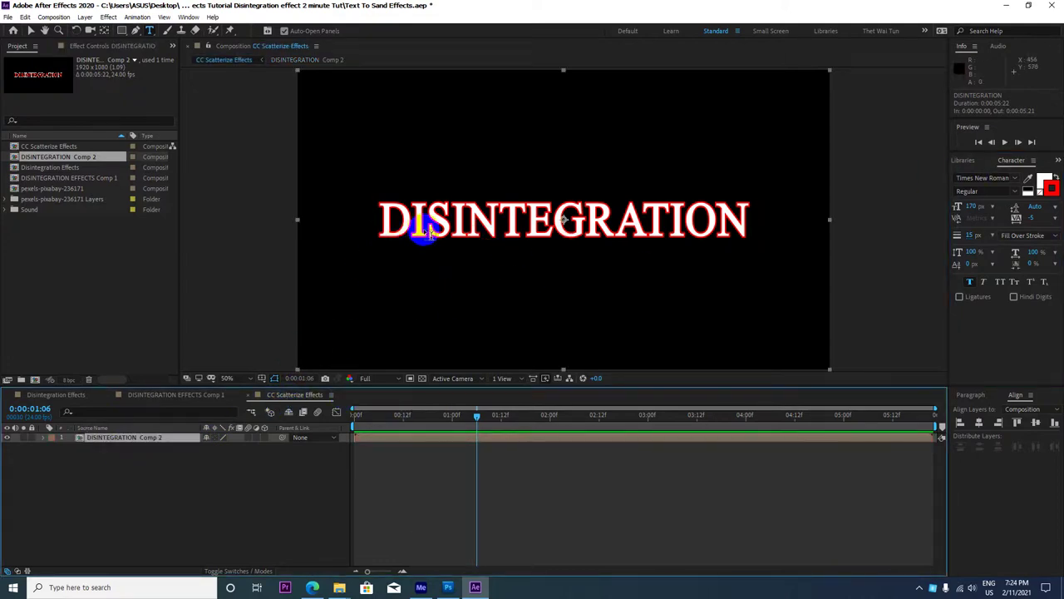
click(1058, 159)
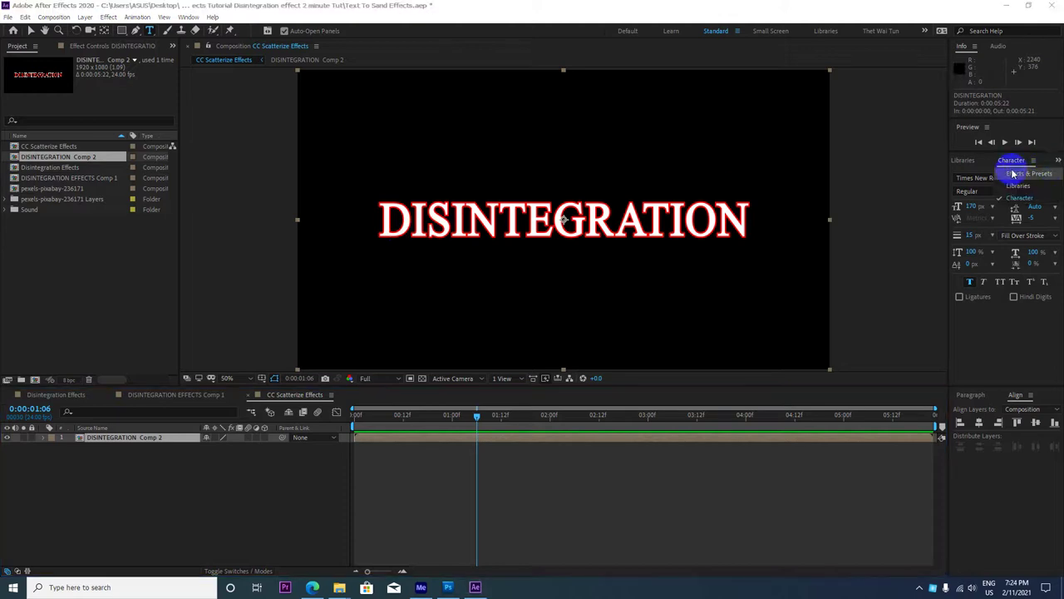
click(1019, 174)
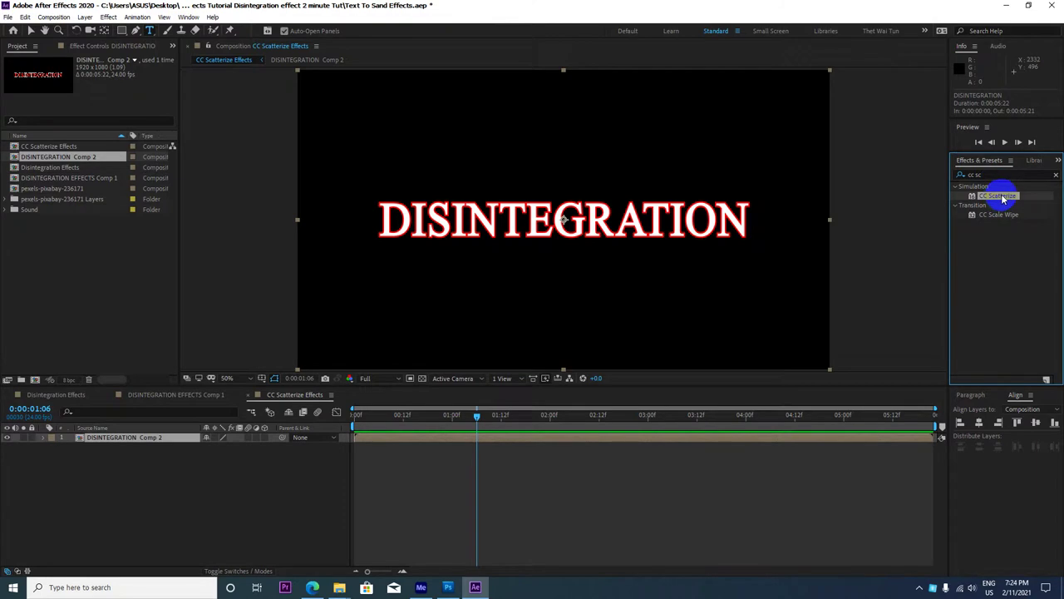
mouse_move(1004, 197)
mouse_down()
mouse_move(149, 445)
mouse_move(144, 437)
mouse_up()
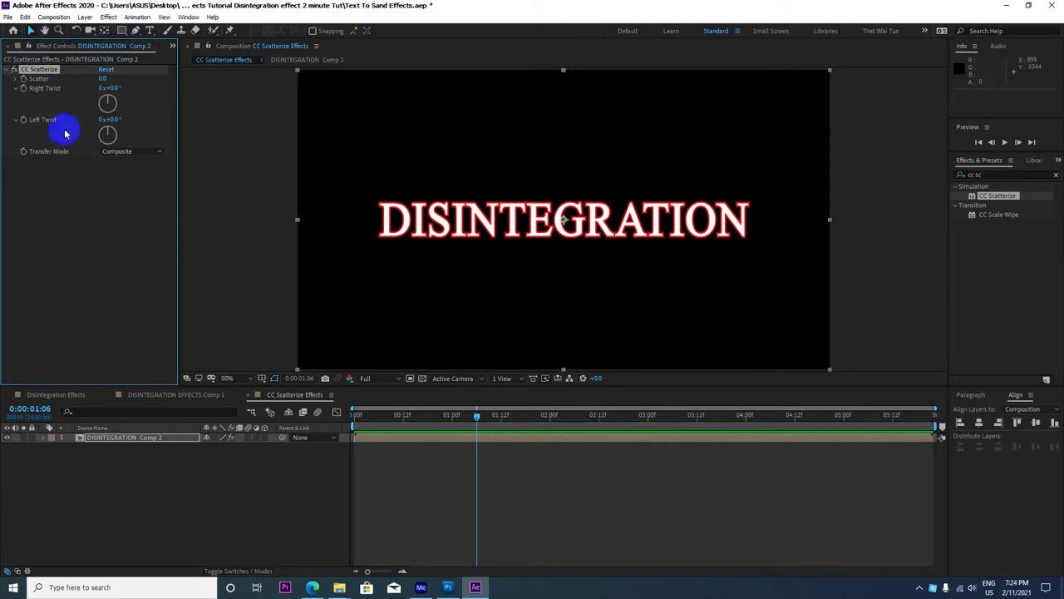
At 0:00:01:00, add keyframes for Scatter, Right Twist, Left Twist and Opacity, revealing them with U.
drag(472, 423, 451, 420)
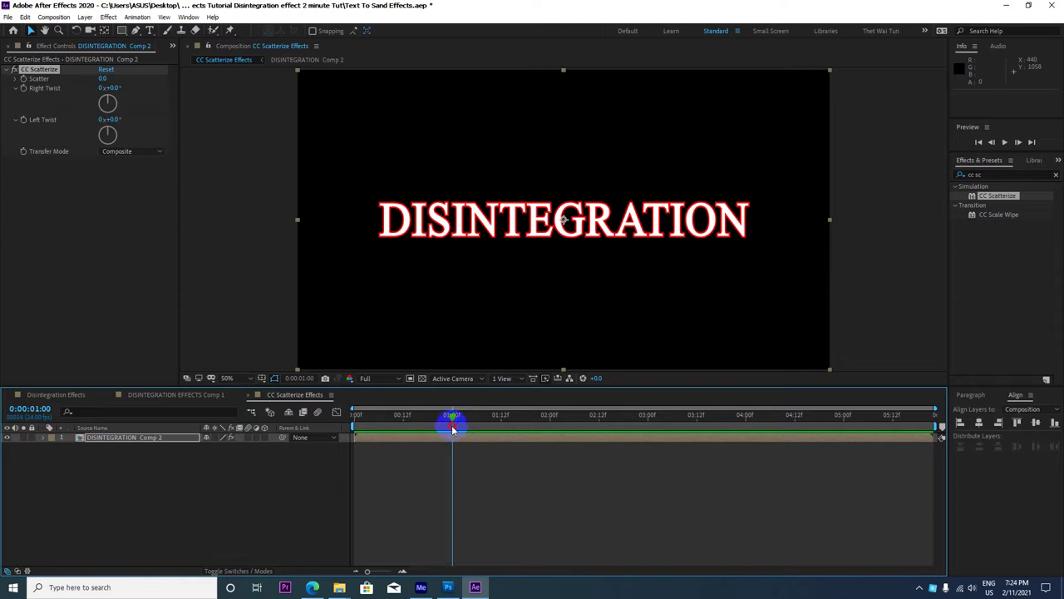
click(35, 100)
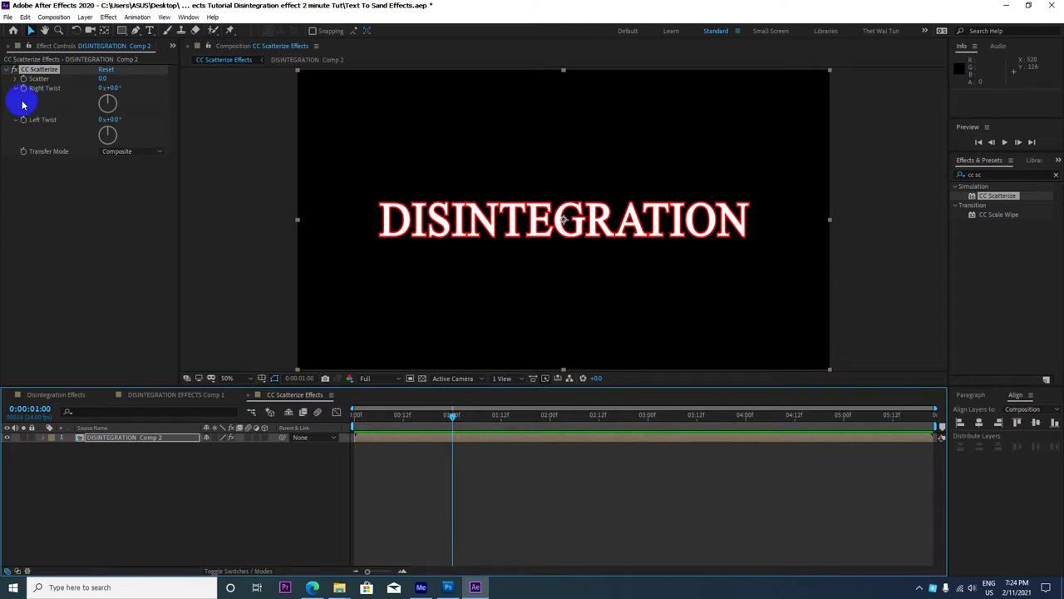
click(125, 436)
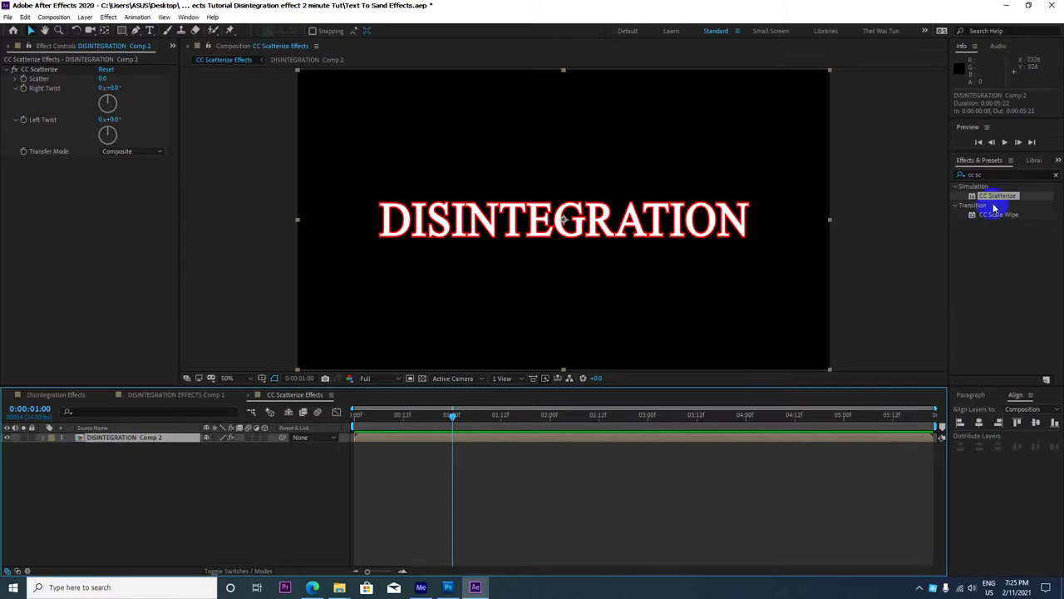
mouse_move(996, 195)
mouse_down()
mouse_move(204, 431)
mouse_move(163, 426)
mouse_move(453, 420)
mouse_up()
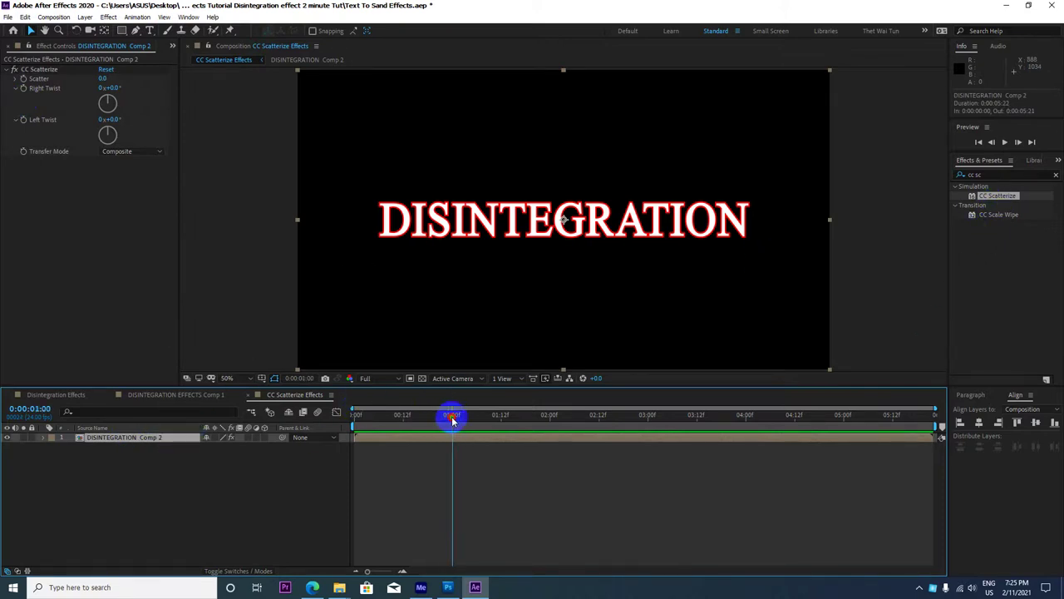
drag(25, 81, 35, 165)
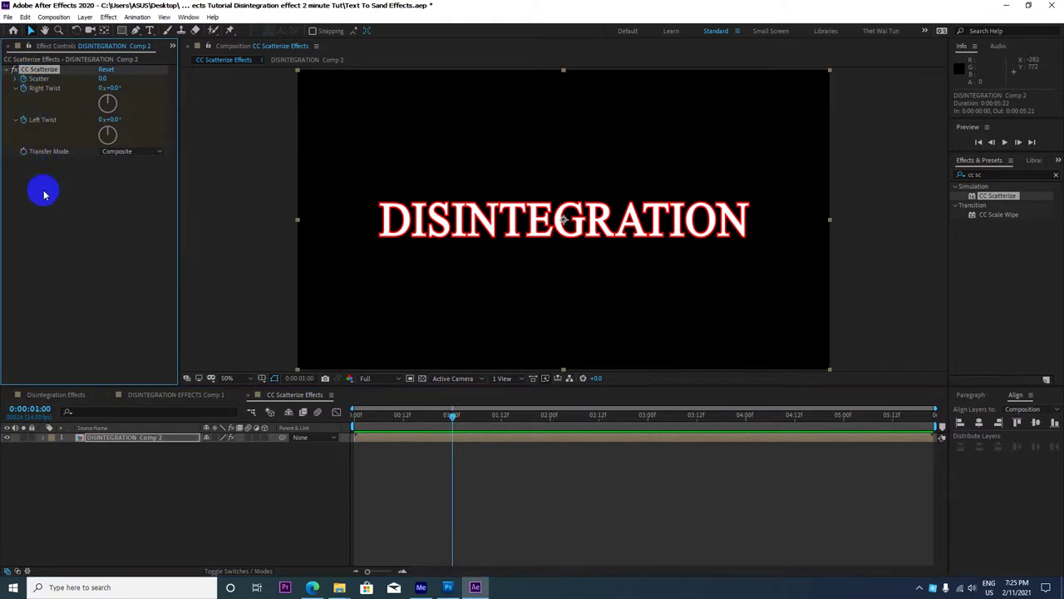
click(103, 438)
click(109, 443)
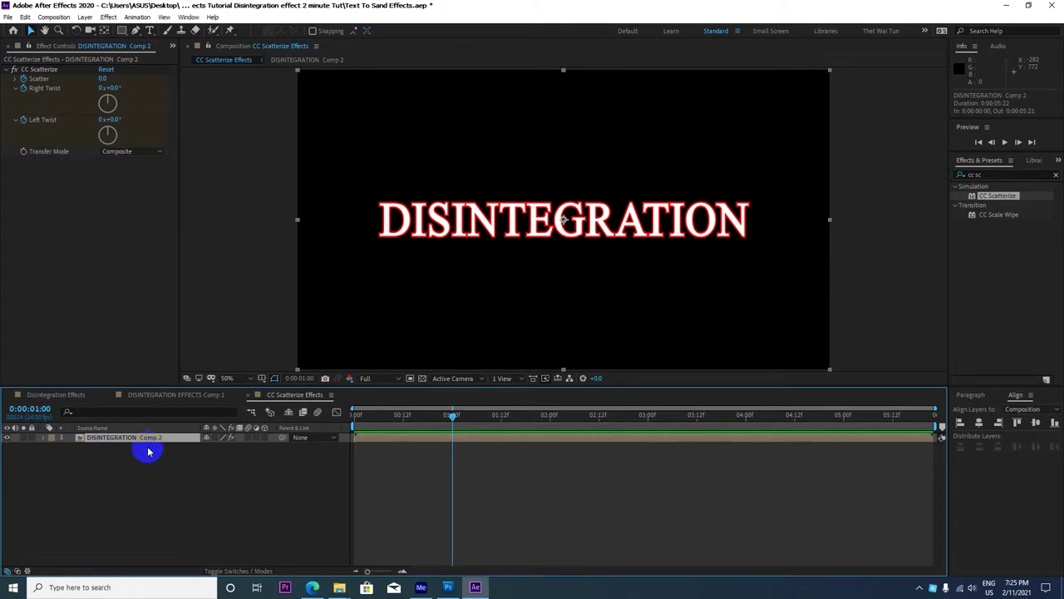
key(u)
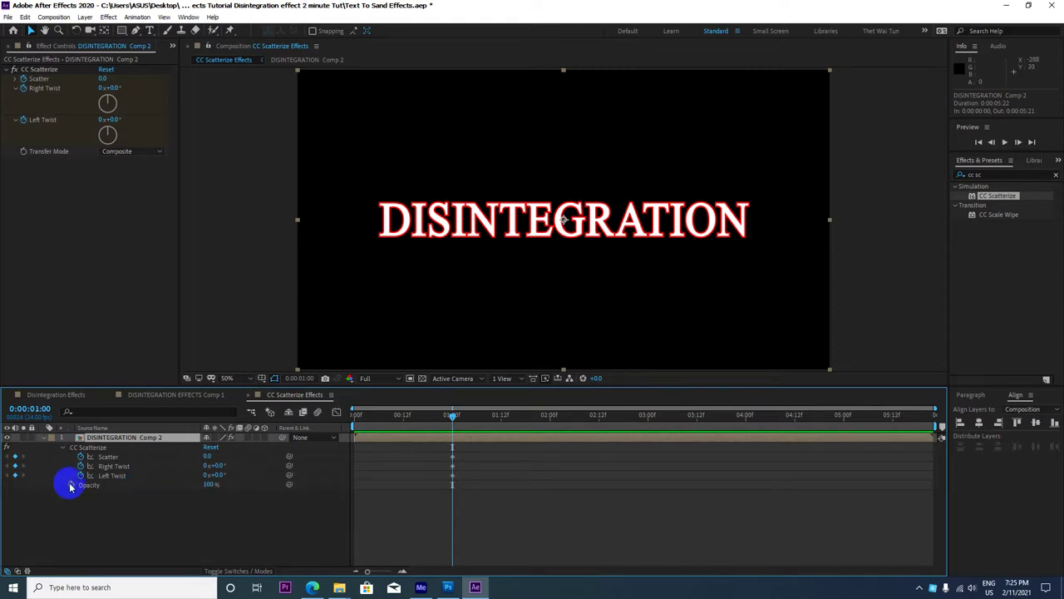
click(71, 485)
click(461, 414)
Copy the four 1-second keyframes and paste them at 0:00:02:00, then return to the start.
drag(450, 421, 340, 404)
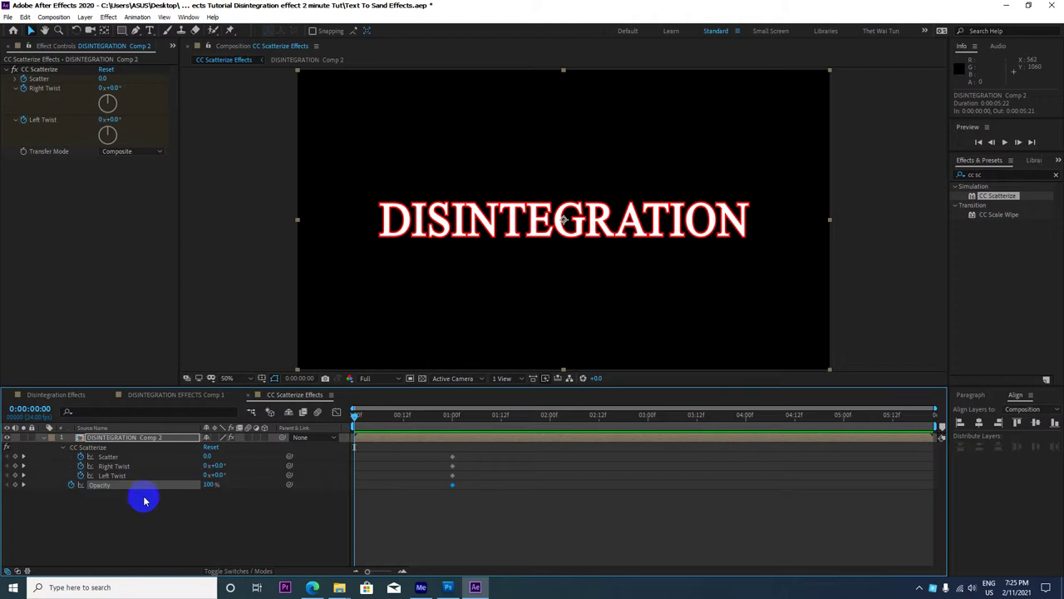
drag(471, 463, 445, 491)
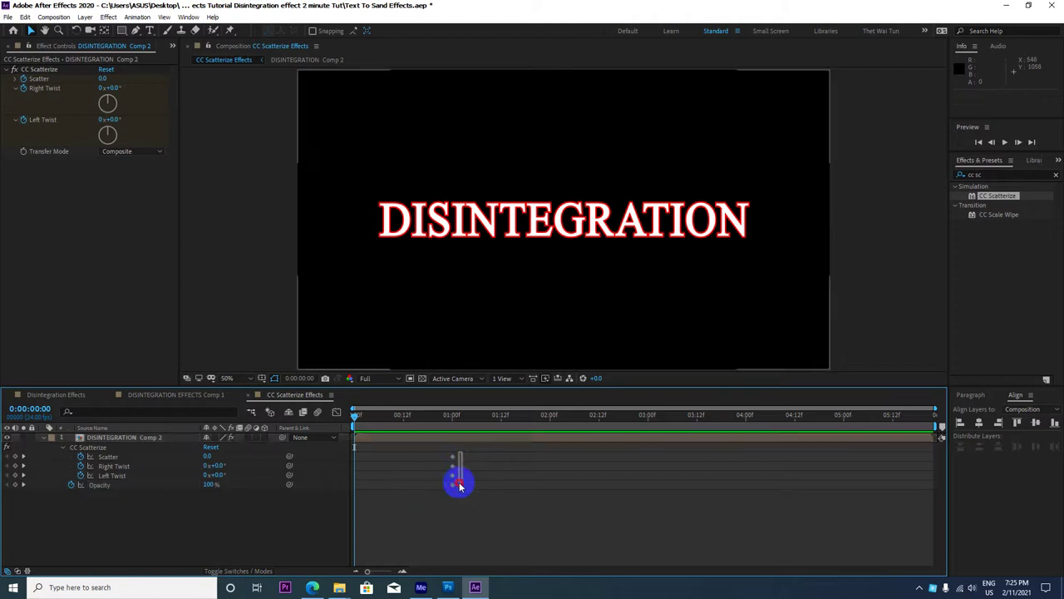
key(ctrl+c)
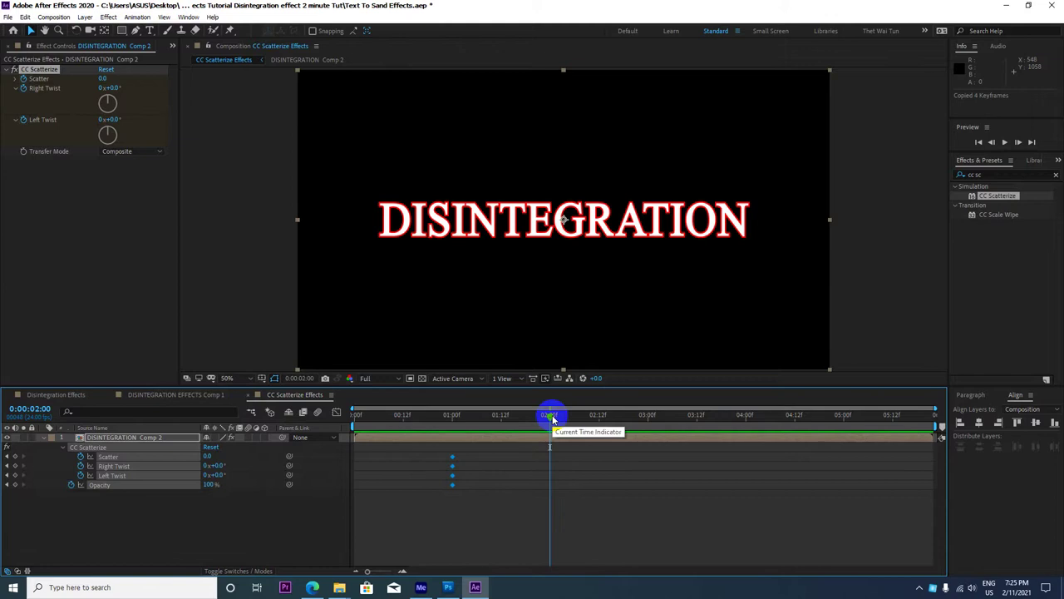
key(ctrl+v)
mouse_move(549, 418)
mouse_down()
mouse_move(513, 432)
mouse_move(549, 442)
mouse_move(479, 449)
mouse_move(366, 437)
mouse_up()
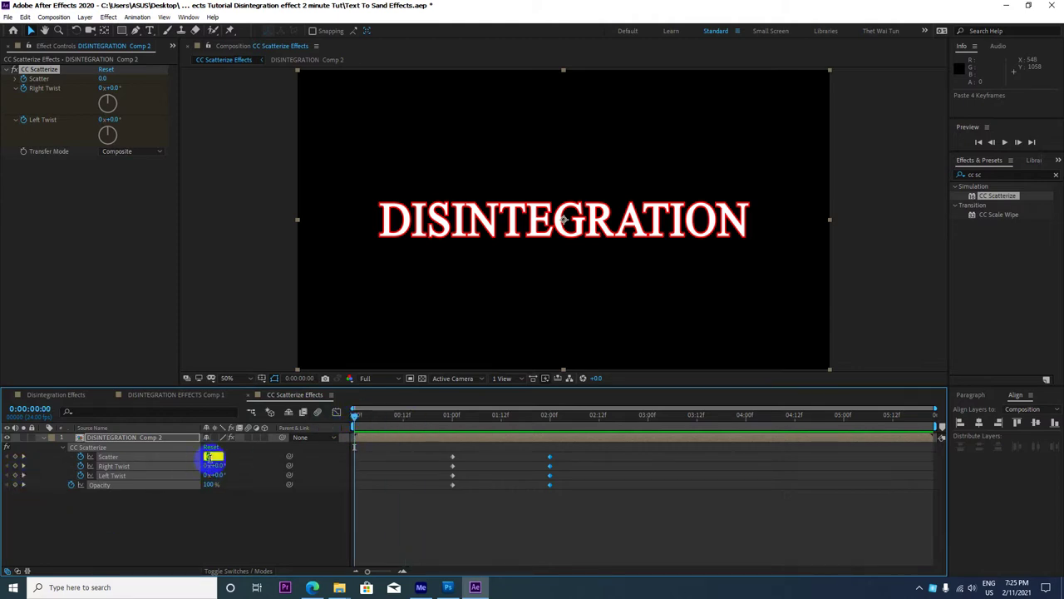
At frame 0, keyframe Scatter 150, Right Twist 90°, Left Twist -90° and Opacity 0%.
drag(211, 459, 180, 465)
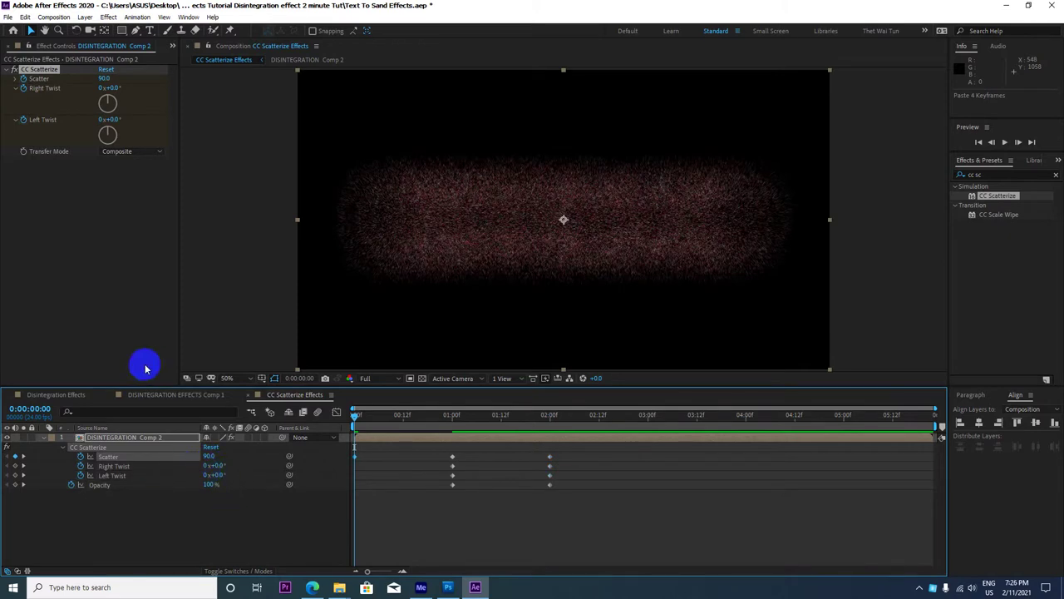
click(209, 456)
text(150)
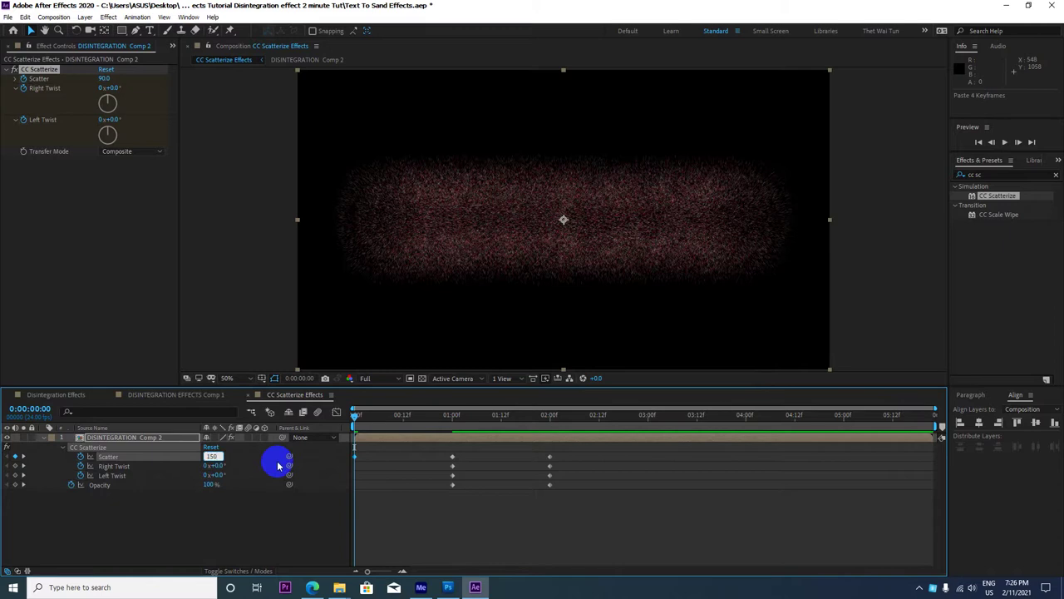
key(Return)
click(93, 449)
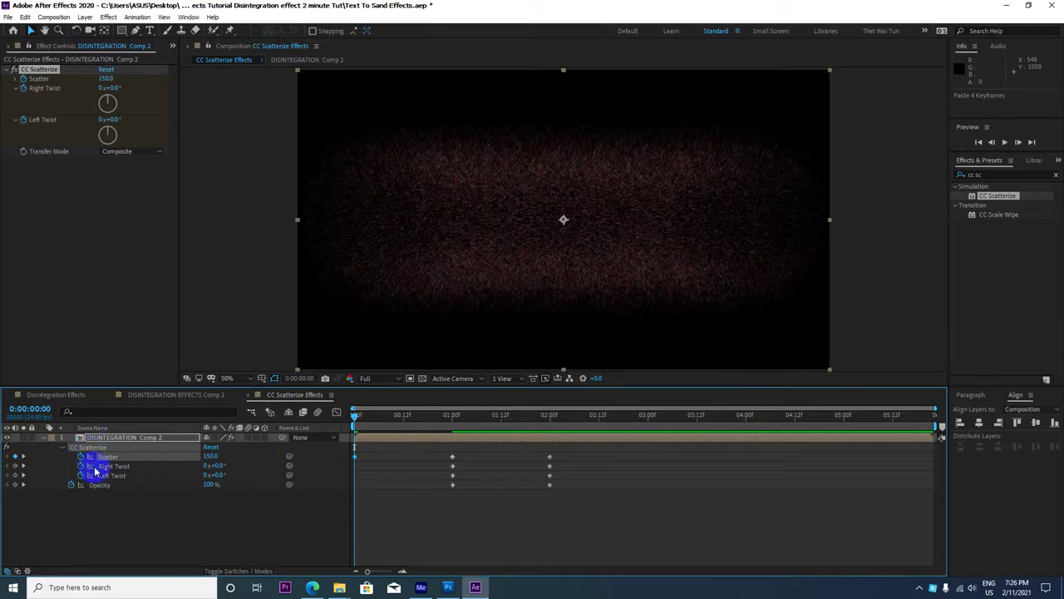
drag(96, 471, 113, 476)
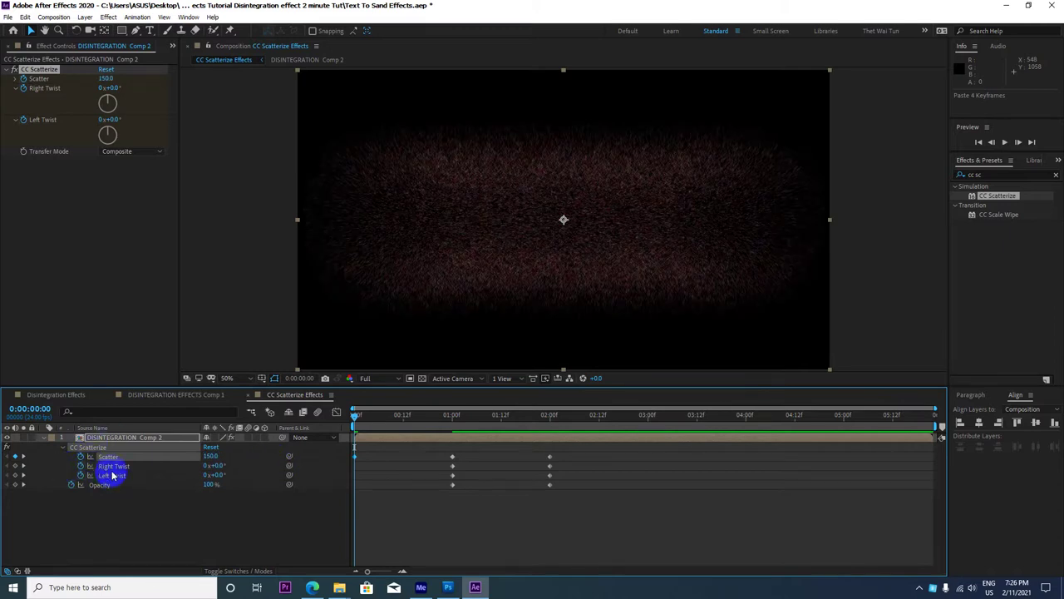
click(217, 466)
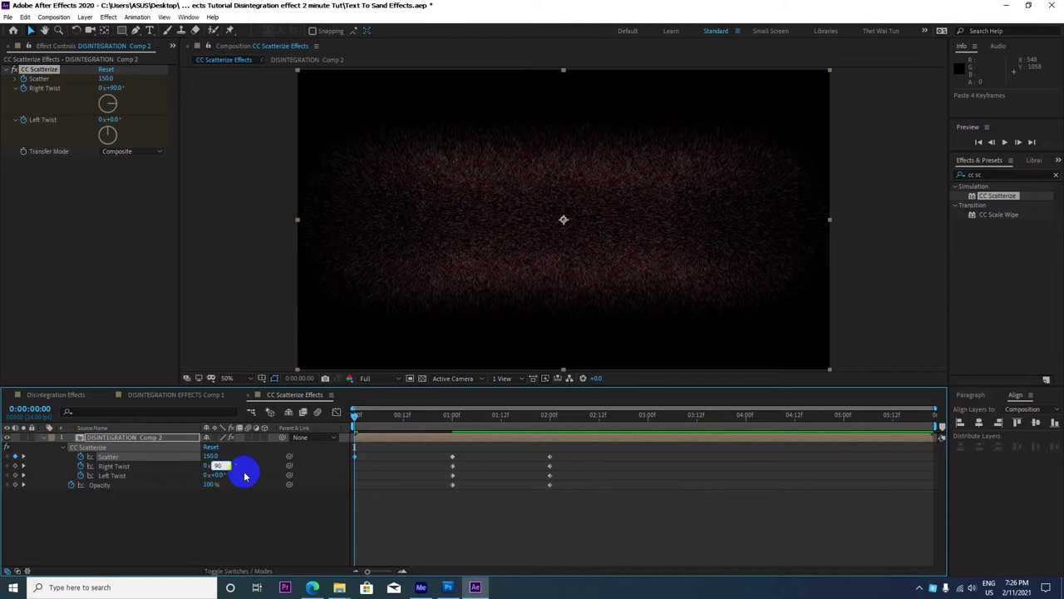
text(-90)
key(Return)
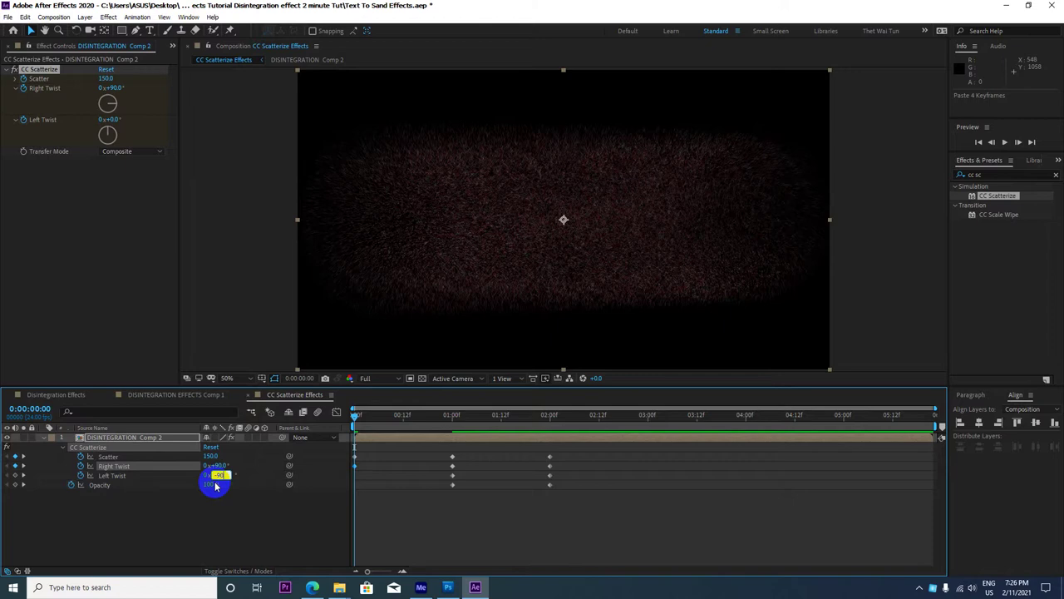
key(Return)
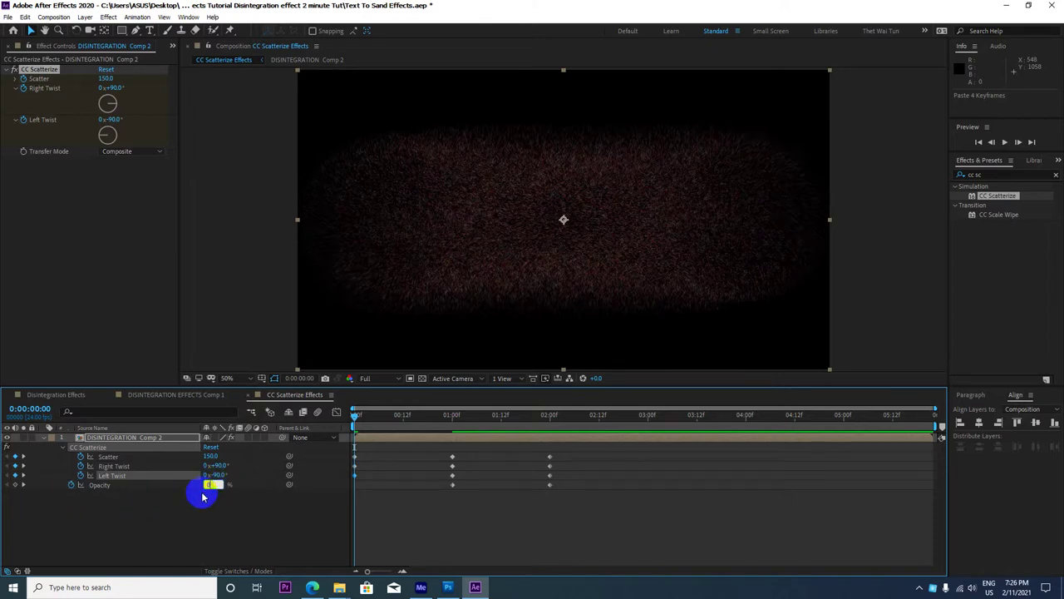
key(Return)
mouse_move(357, 415)
mouse_down()
mouse_move(475, 424)
mouse_move(338, 463)
mouse_move(358, 494)
mouse_up()
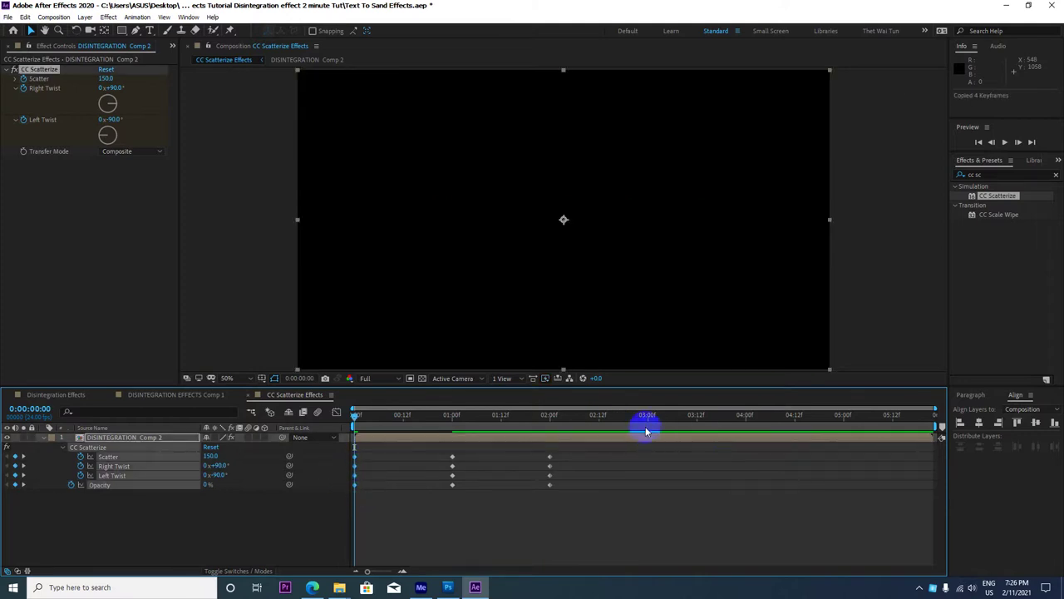
Paste the dispersed keyframes at 02:19, then slide them earlier to about 02:10.
click(630, 418)
key(ctrl+v)
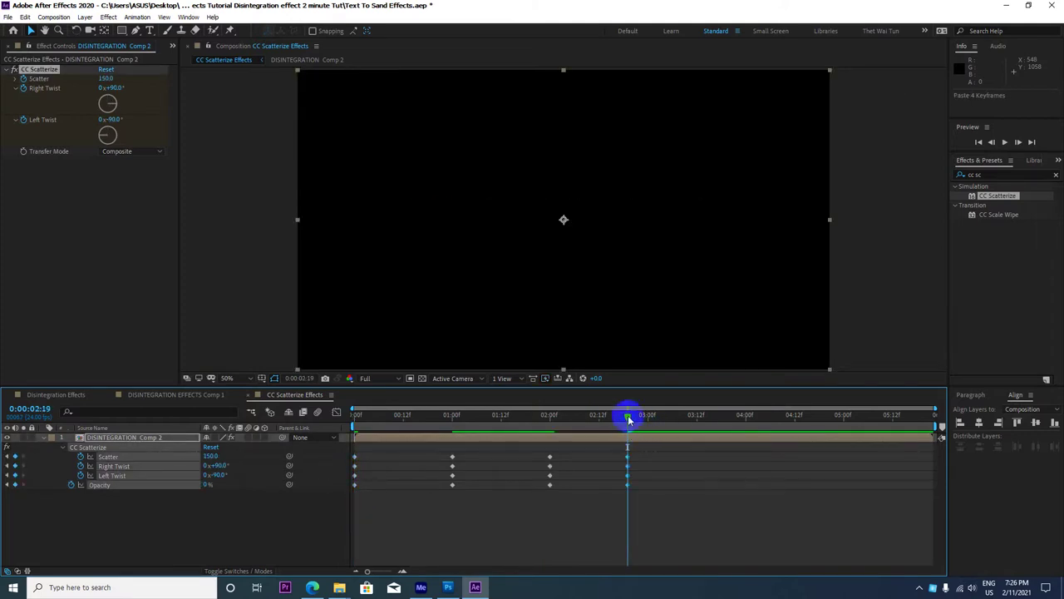
mouse_move(597, 426)
mouse_down()
mouse_move(464, 449)
mouse_move(439, 492)
mouse_move(407, 462)
mouse_up()
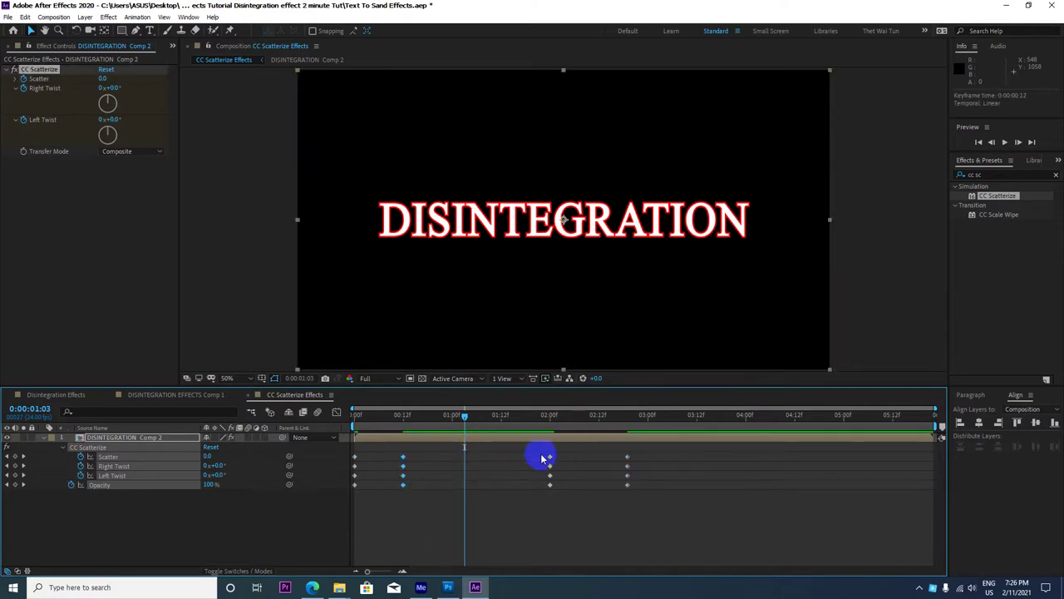
mouse_move(619, 443)
mouse_down()
mouse_move(636, 489)
mouse_move(590, 466)
mouse_move(329, 541)
mouse_up()
key(Home)
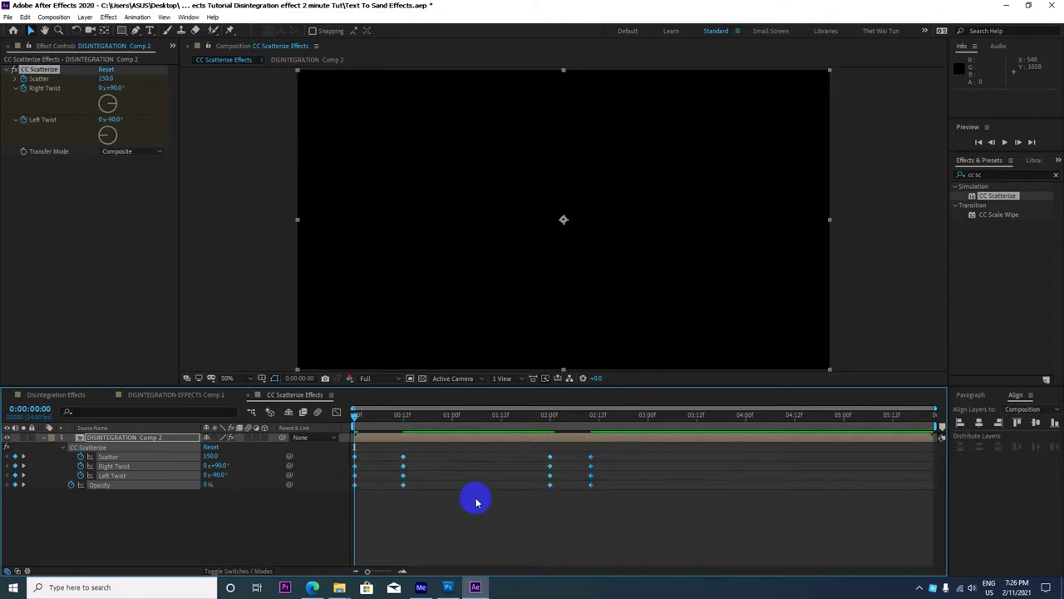
Apply Easy Ease to all keyframes, preview the text forming, and show the Project panel.
right_click(590, 460)
mouse_move(682, 449)
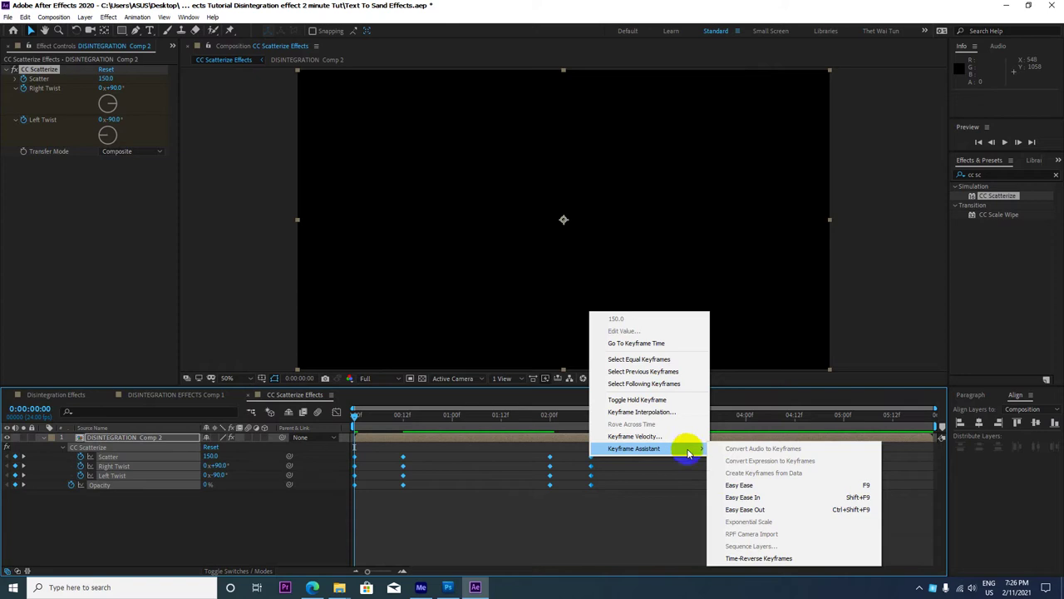
click(735, 484)
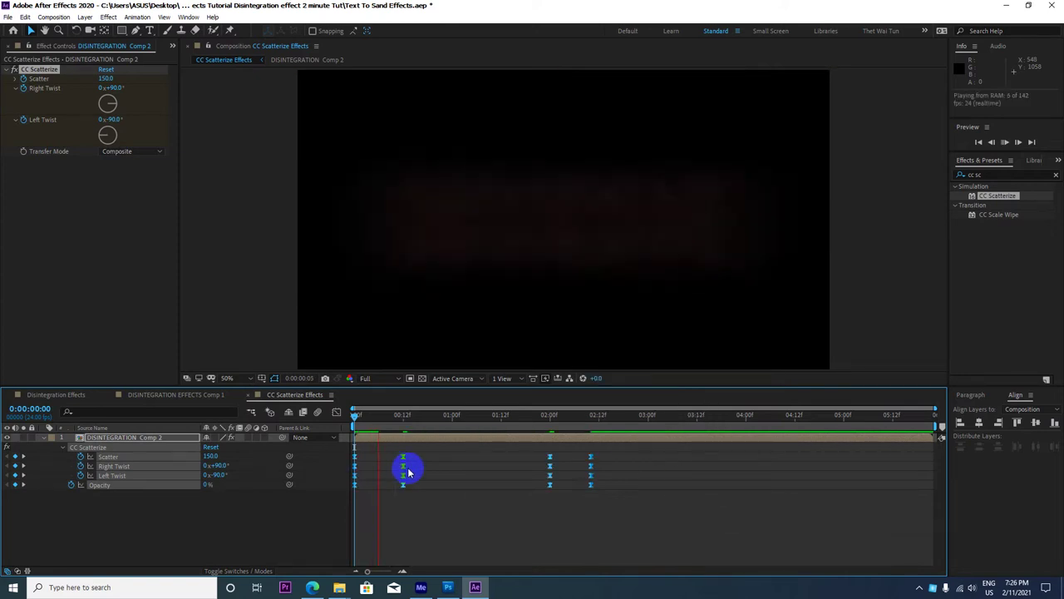
key(space)
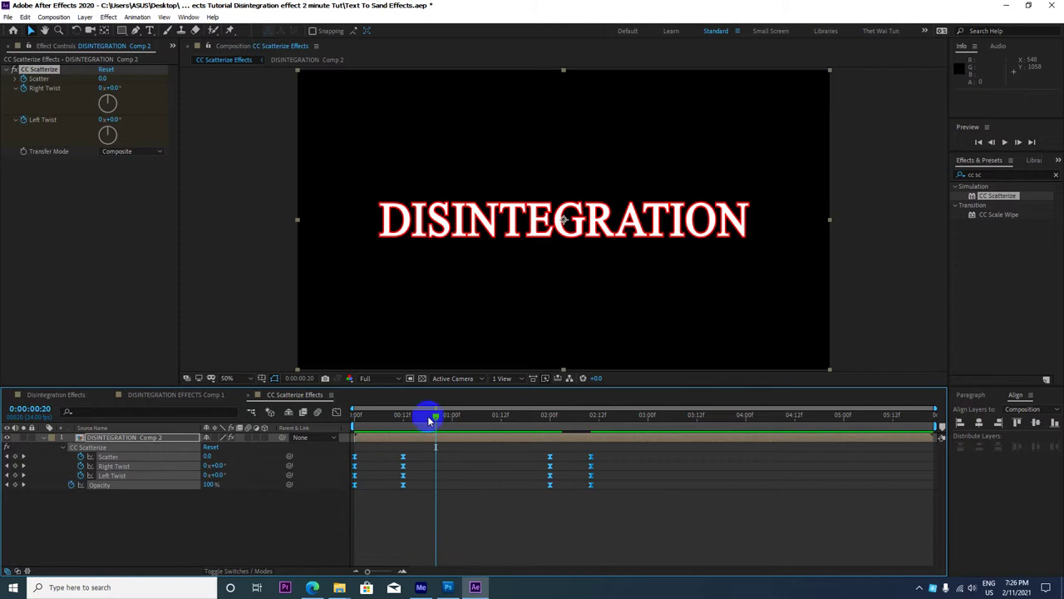
mouse_move(428, 416)
mouse_down()
mouse_move(535, 430)
mouse_move(498, 428)
mouse_up()
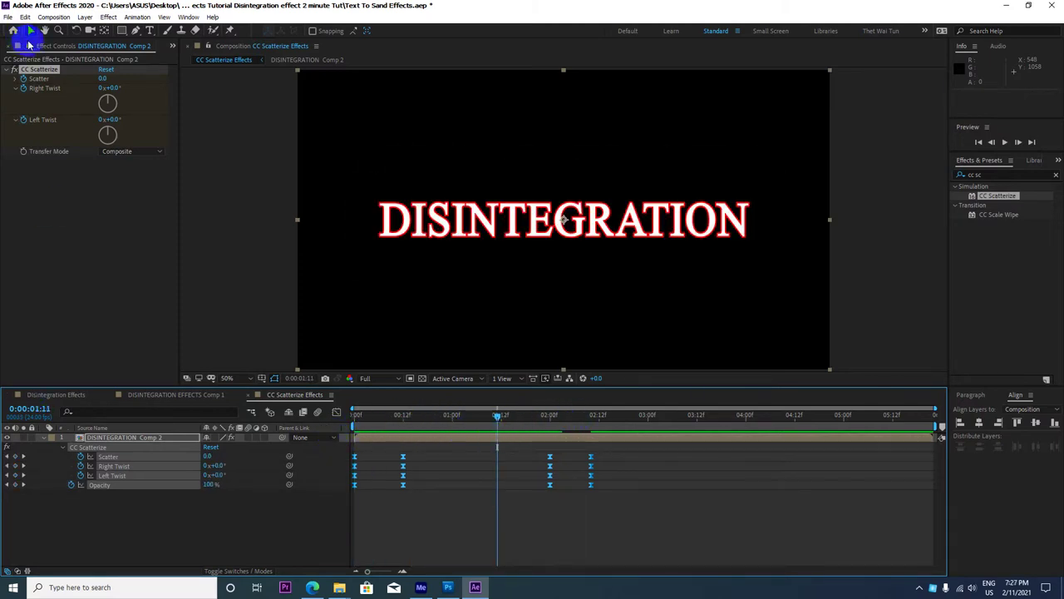
click(170, 43)
click(195, 59)
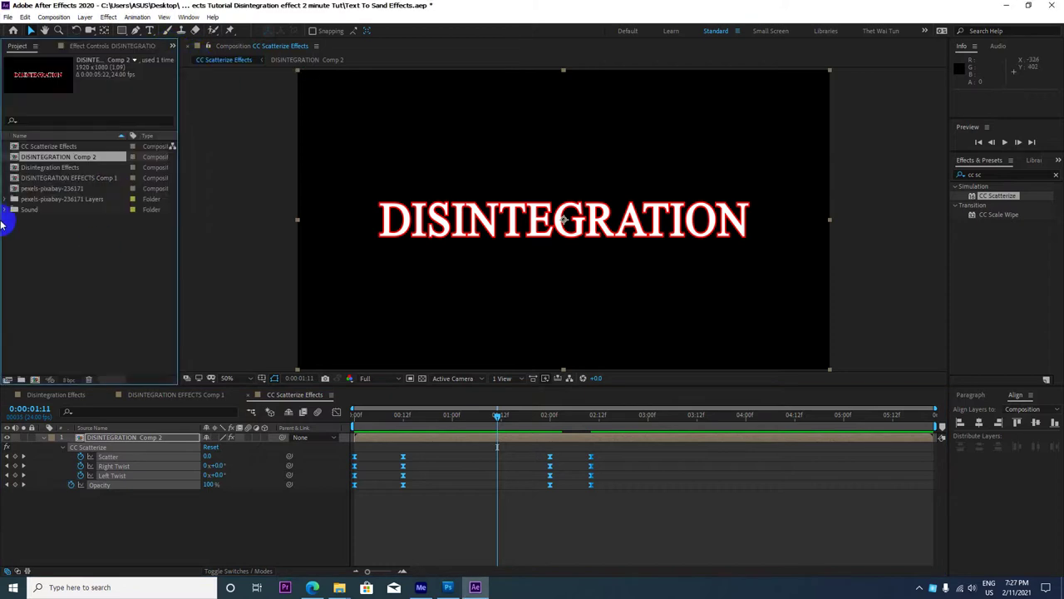
Add Low fly.wav as a sound layer and retime the text keyframes to about 00:09 and 01:06.
click(33, 210)
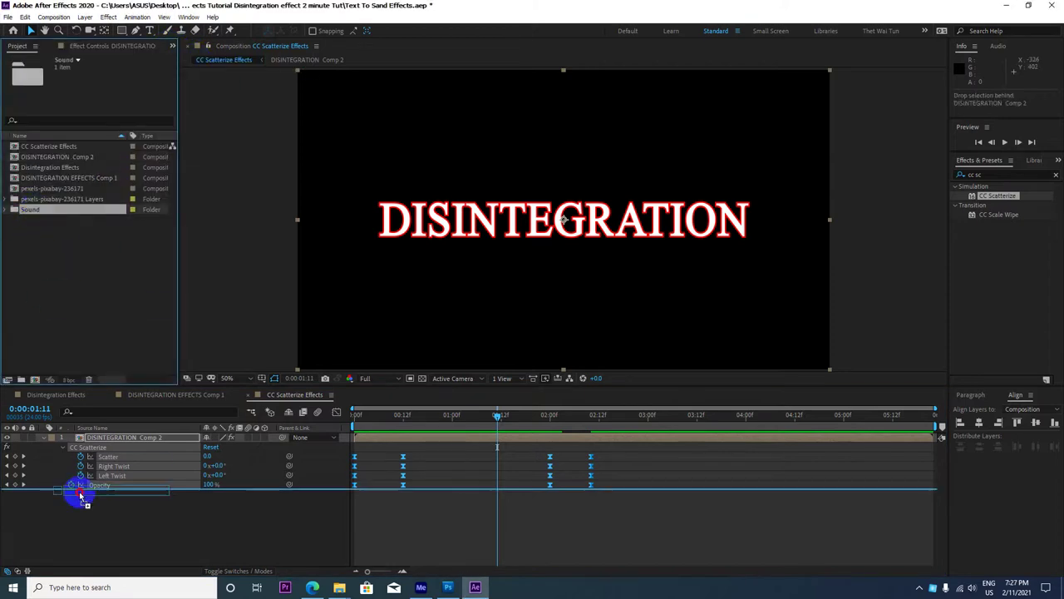
drag(33, 213, 67, 495)
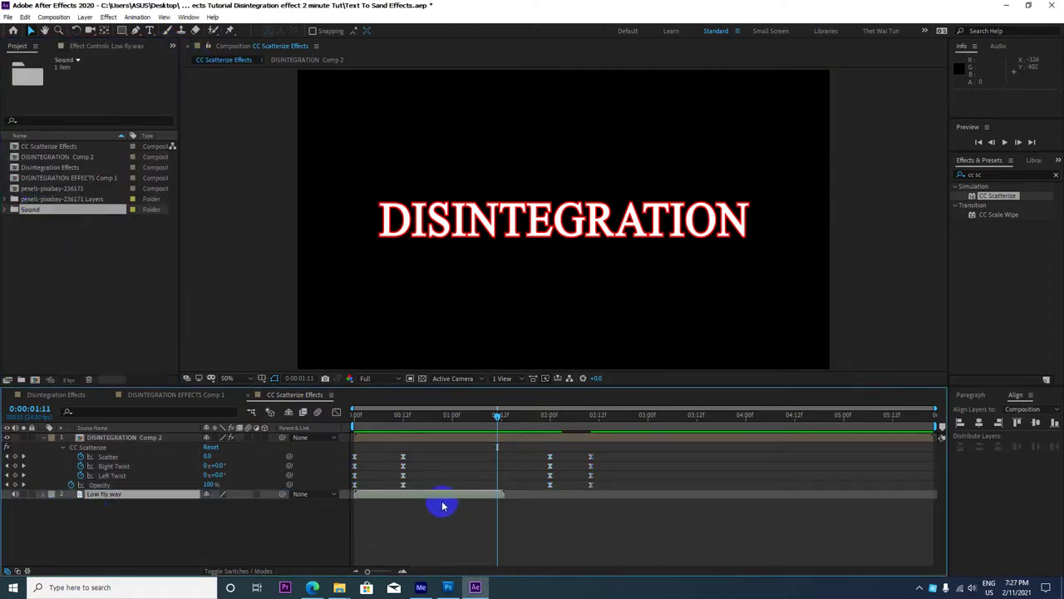
mouse_move(608, 453)
mouse_down()
mouse_move(546, 480)
mouse_move(460, 458)
mouse_up()
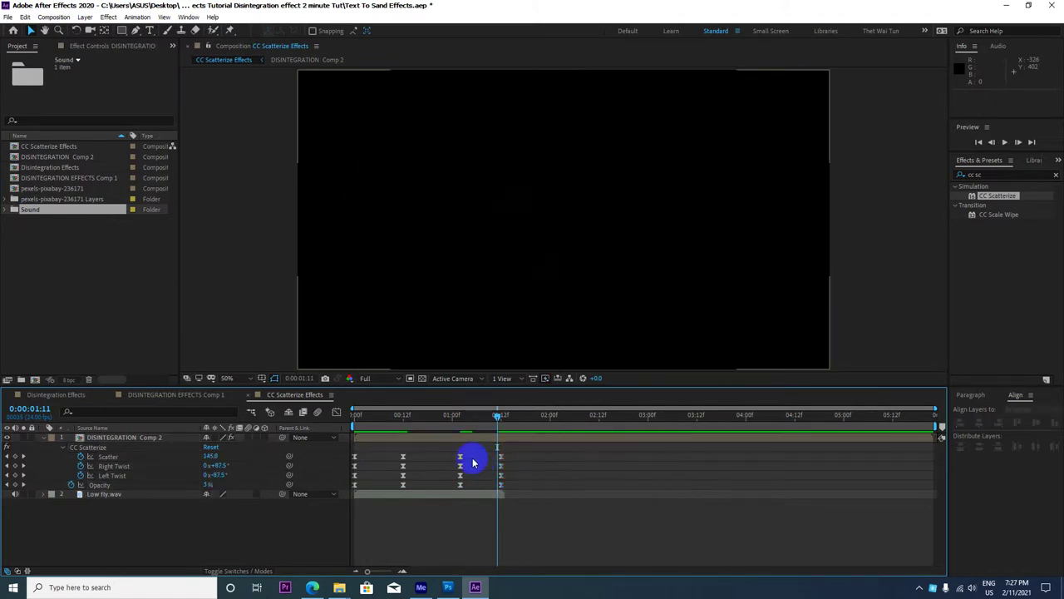
click(460, 475)
drag(463, 459, 476, 459)
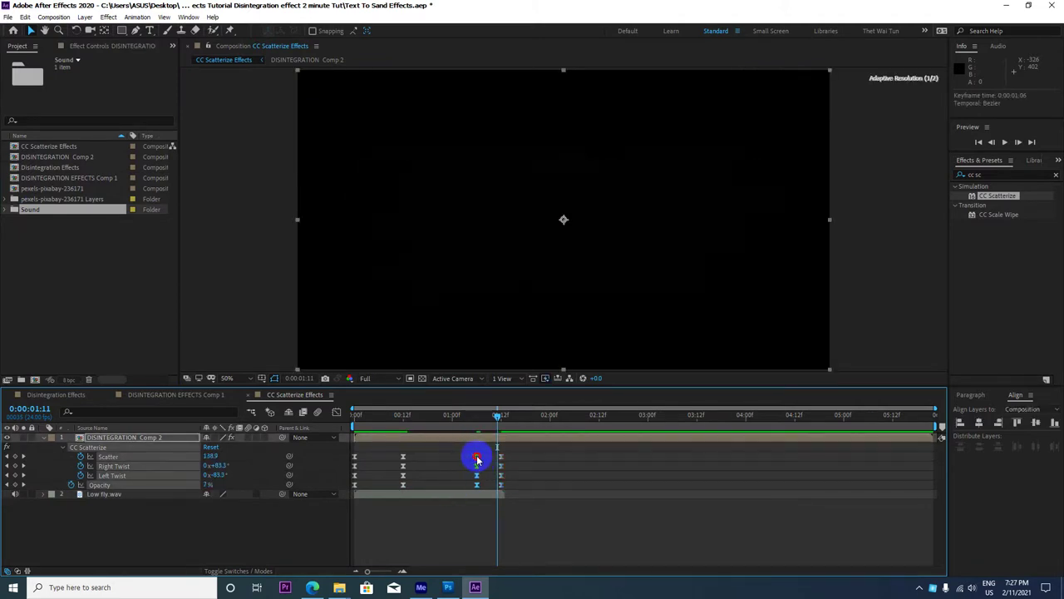
click(403, 472)
drag(403, 472, 388, 464)
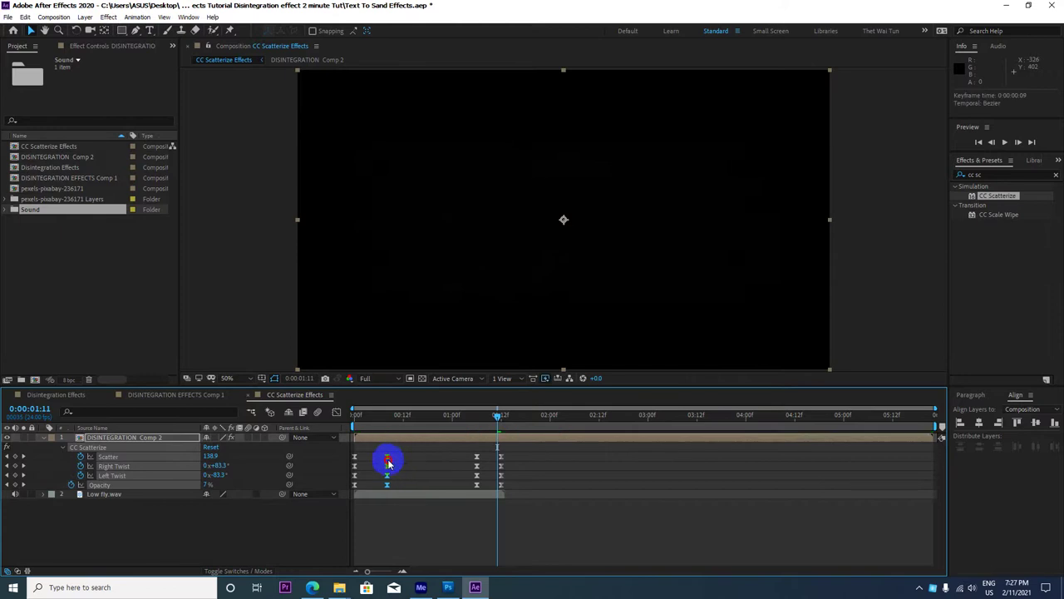
drag(498, 415, 164, 443)
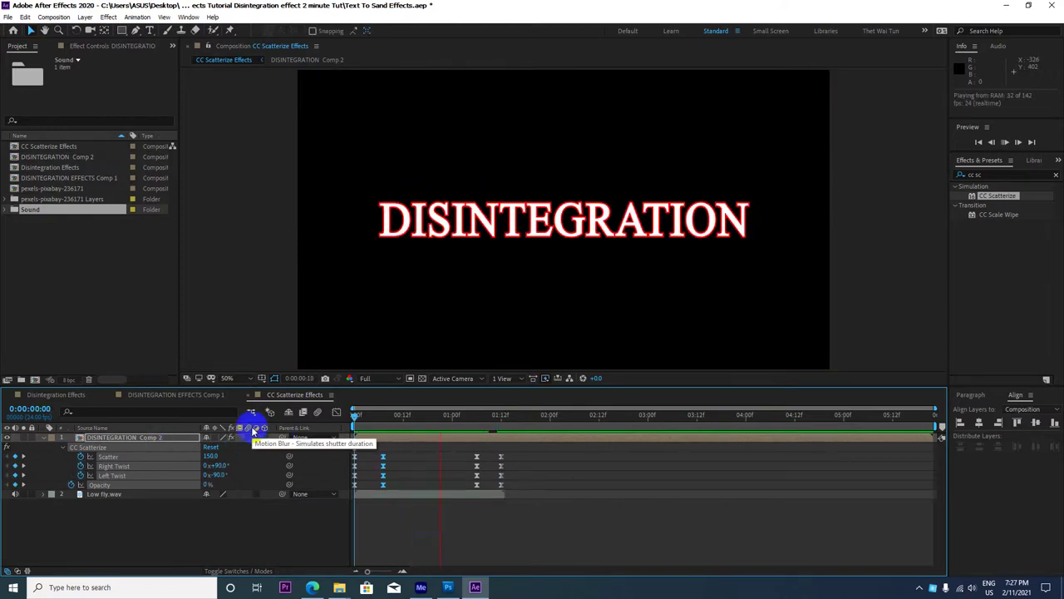
Preview the disintegration animation twice from the start.
key(space)
drag(480, 414, 250, 427)
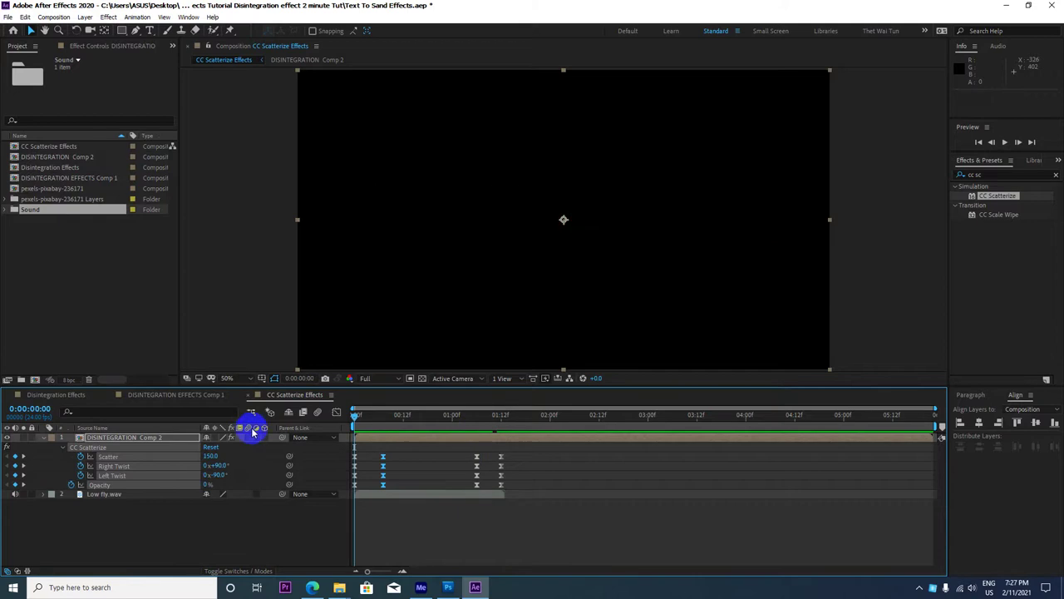
key(space)
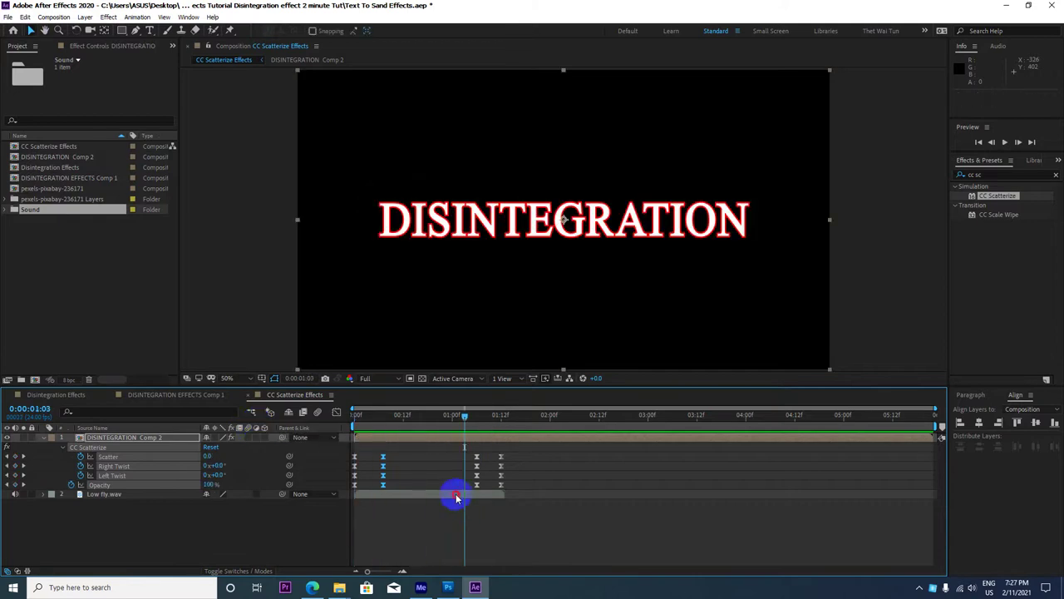
Try a 00:04 sound delay, undo it back to 0:00, and extend the text layer to the comp end.
drag(458, 494, 475, 494)
drag(430, 429, 206, 426)
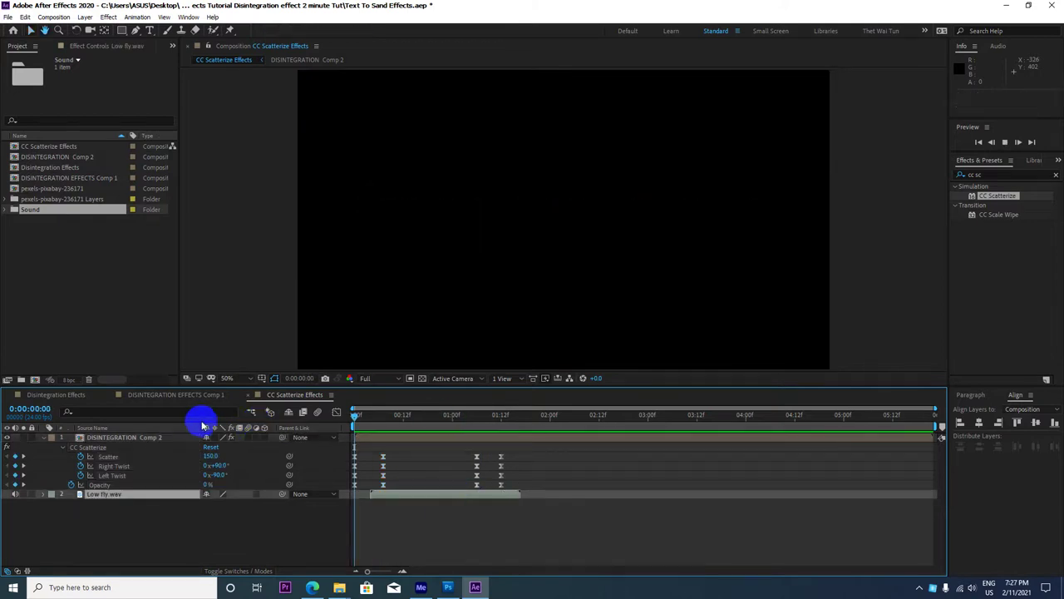
key(space)
key(space)
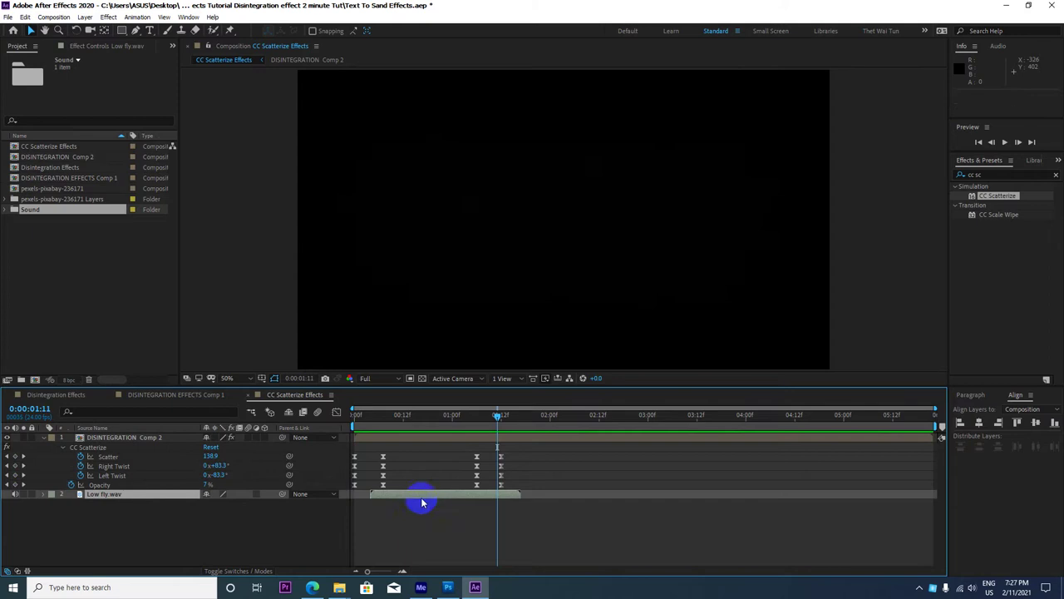
key(ctrl+z)
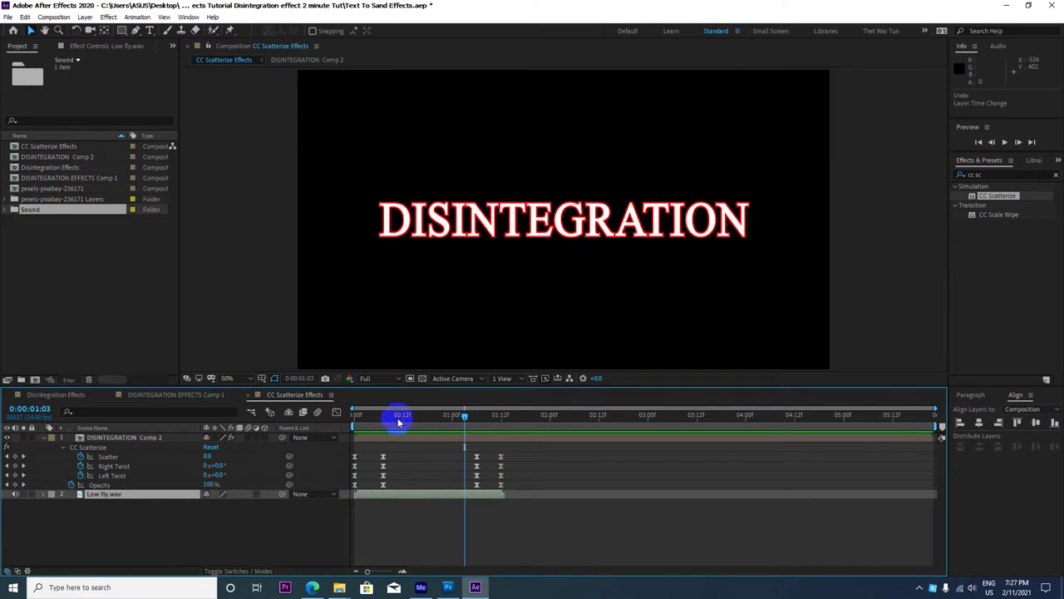
key(space)
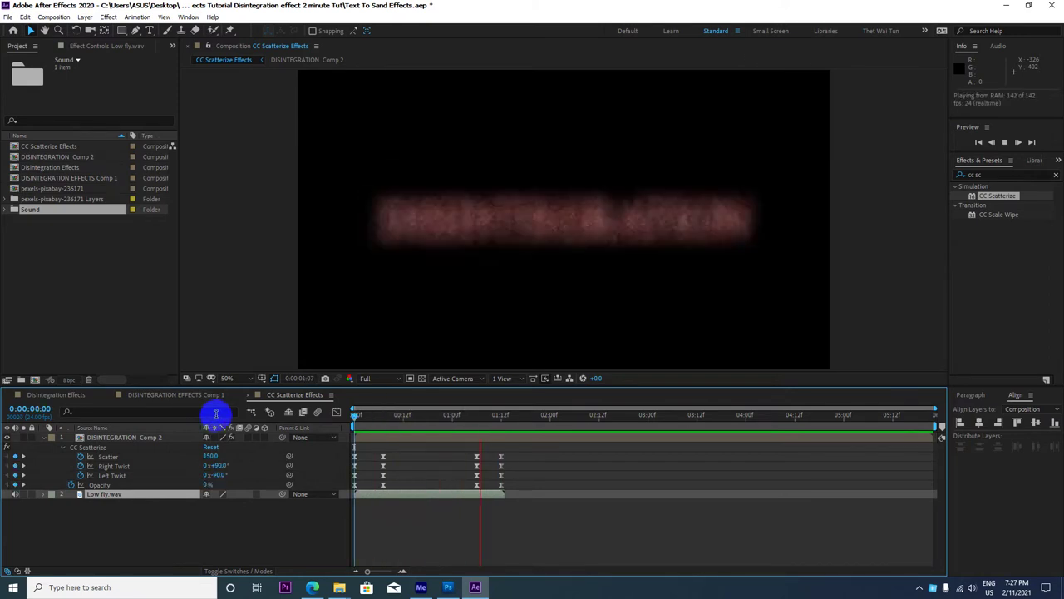
key(space)
drag(526, 417, 299, 430)
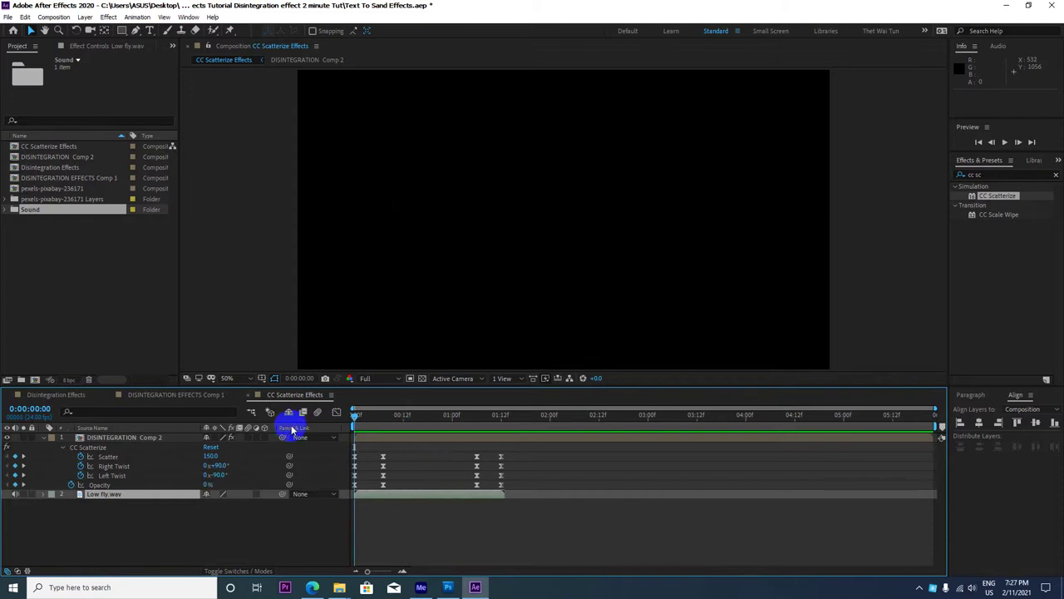
key(space)
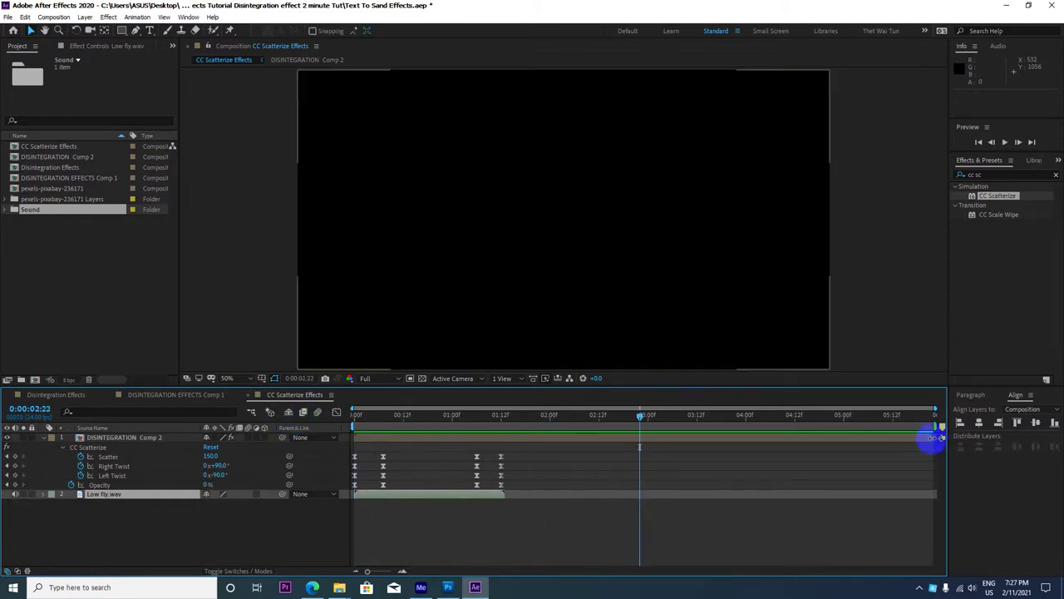
click(930, 436)
drag(526, 437, 936, 437)
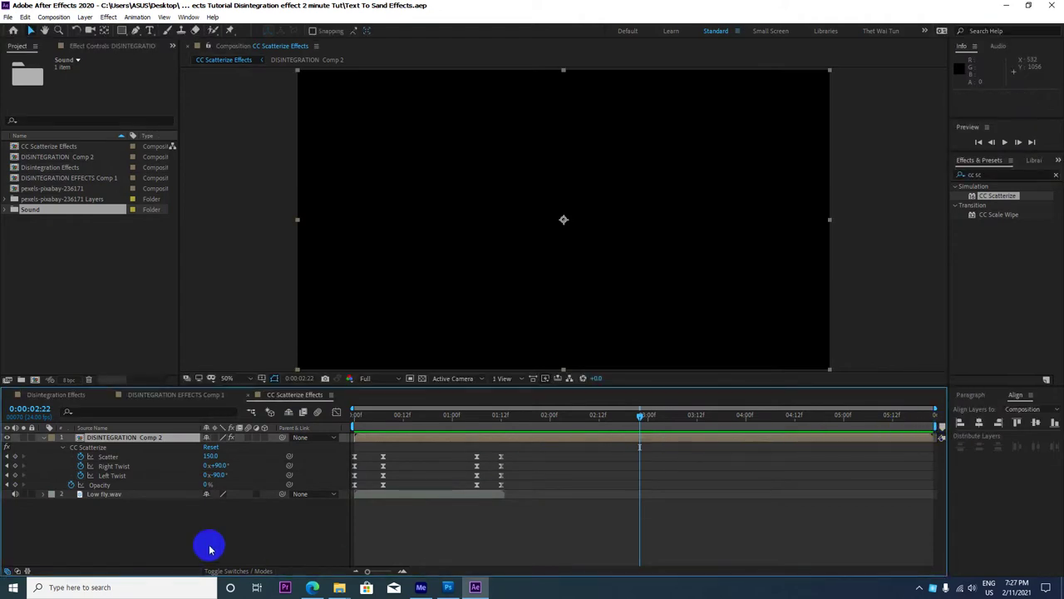
Open DISINTEGRATION Comp 2 and hide its DISINTEGRATION text layer.
click(44, 438)
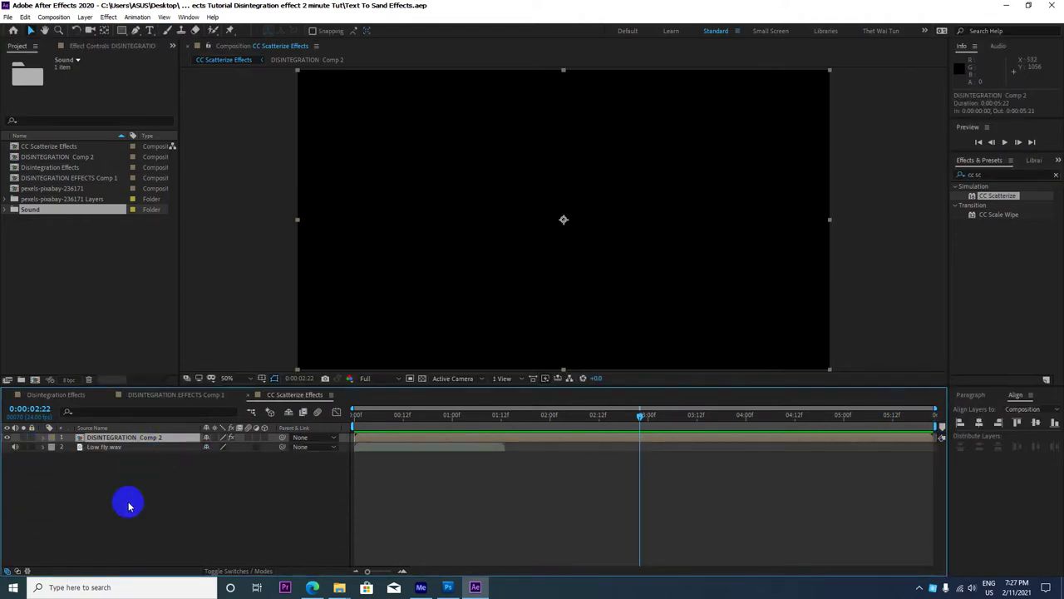
click(128, 501)
click(129, 438)
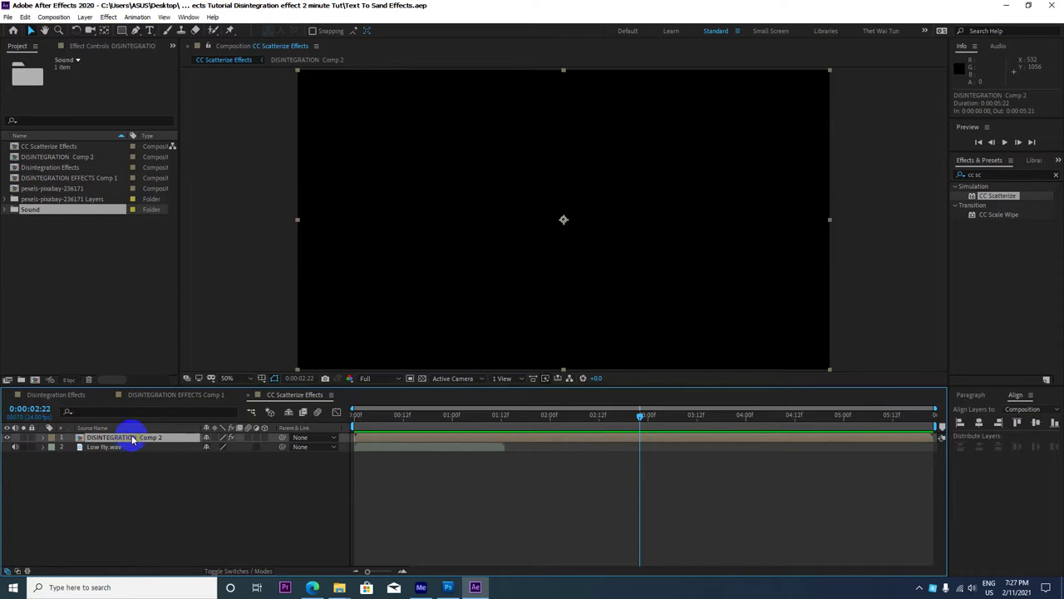
double_click(131, 438)
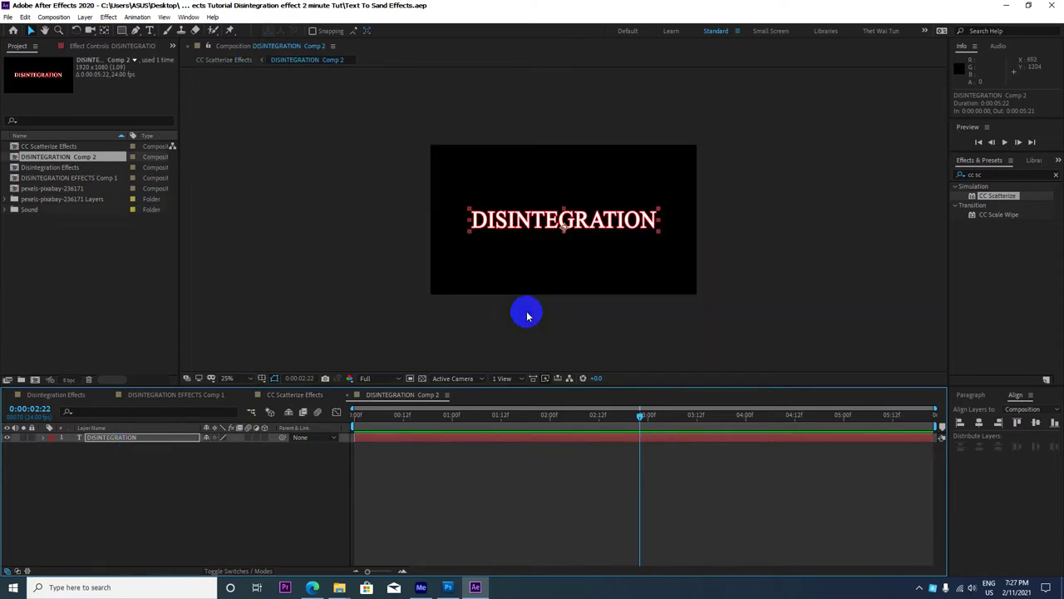
scroll(521, 341, down, 2)
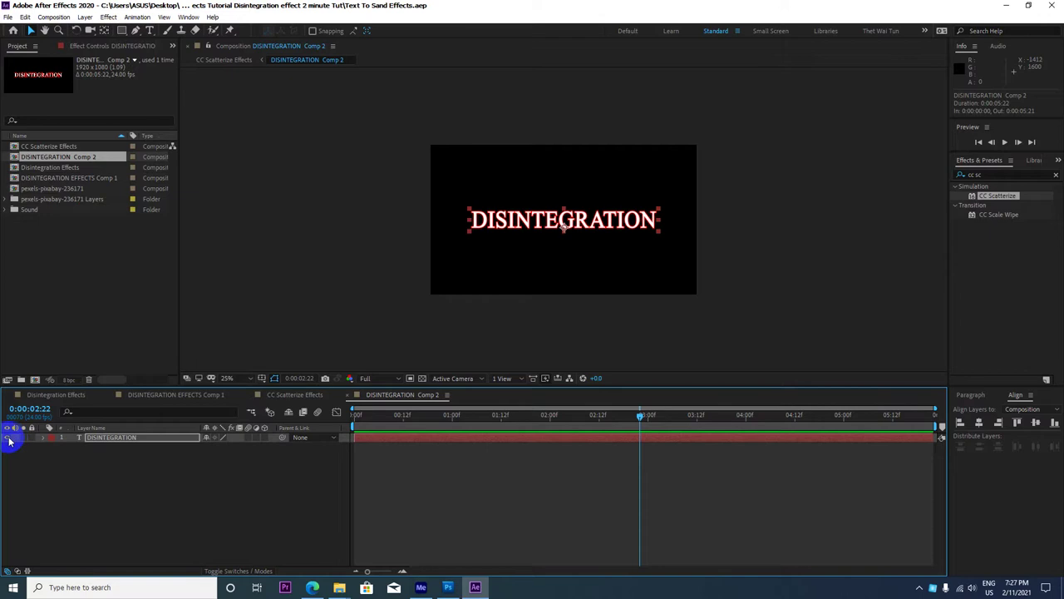
click(8, 437)
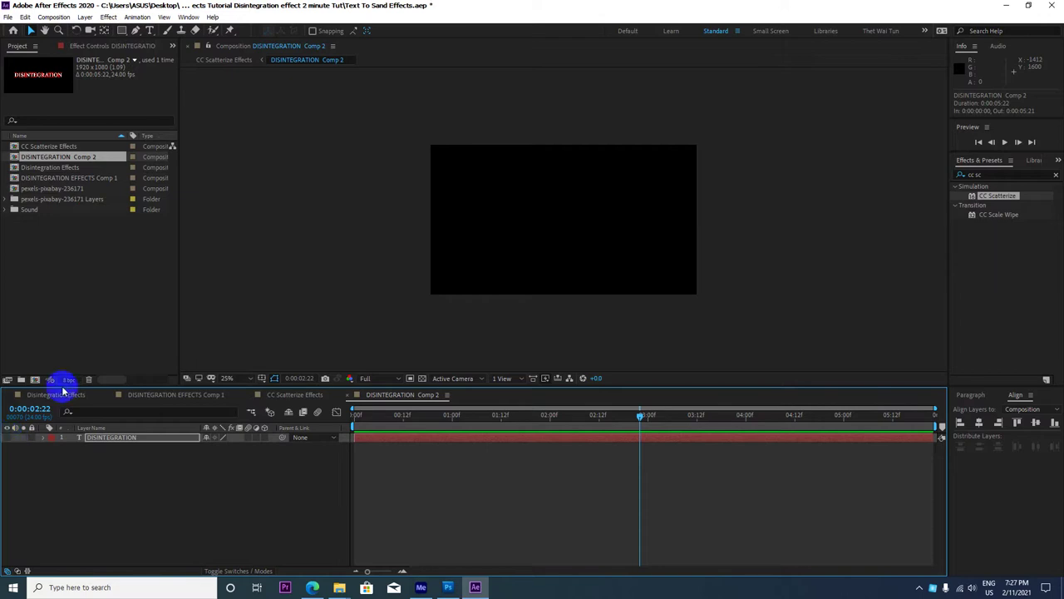
Browse the Disintegration Effects, CC Scatterize Effects and pexels-pixabay-236171 items in the Project panel.
click(35, 168)
click(38, 157)
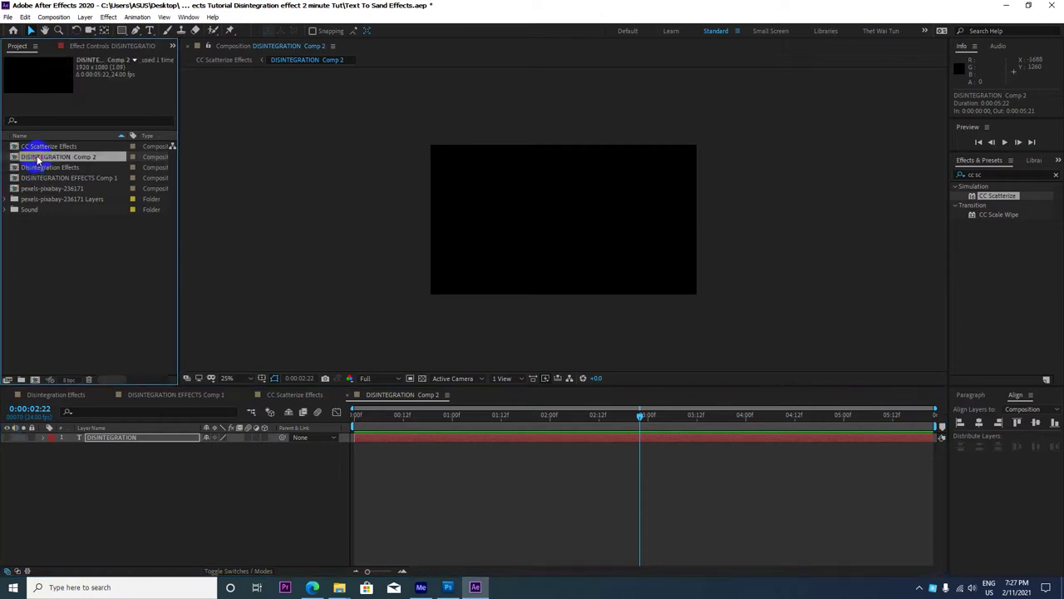
click(38, 147)
click(38, 157)
click(36, 170)
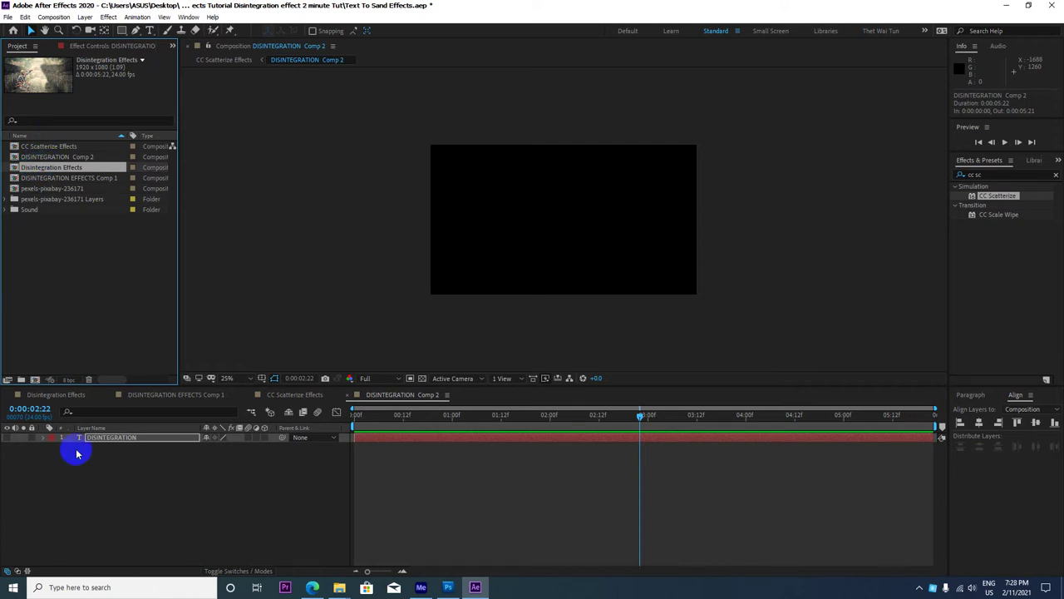
click(42, 188)
click(40, 178)
click(43, 191)
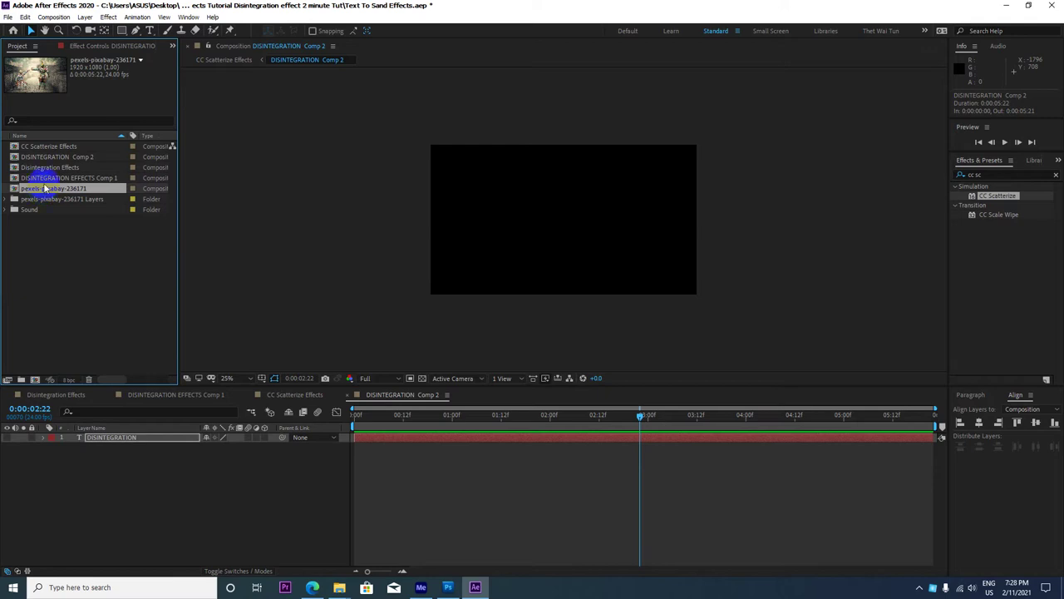
click(43, 177)
click(49, 168)
click(50, 157)
click(51, 146)
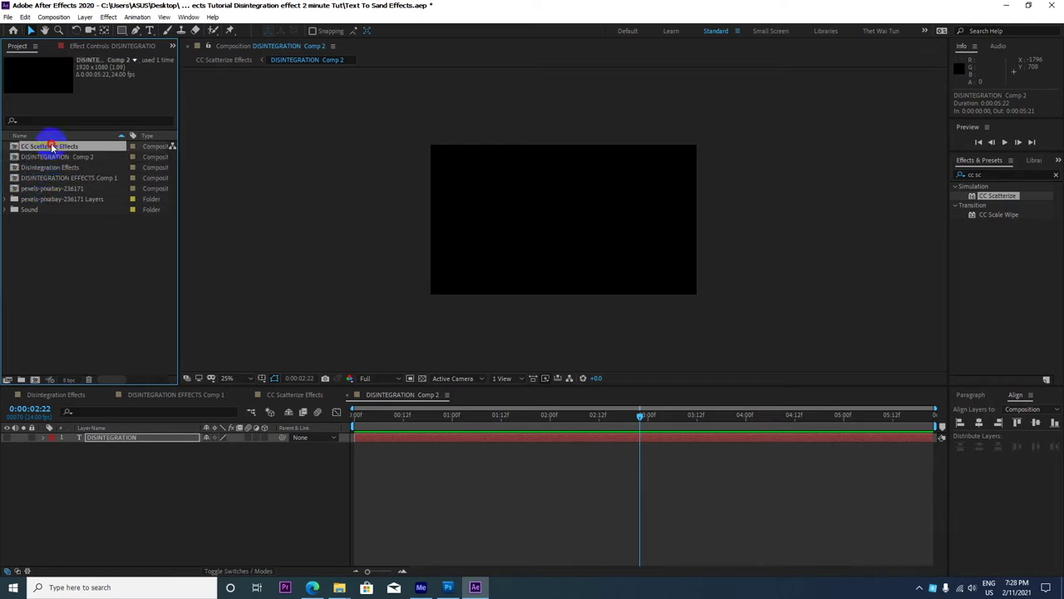
click(53, 157)
click(48, 167)
click(47, 178)
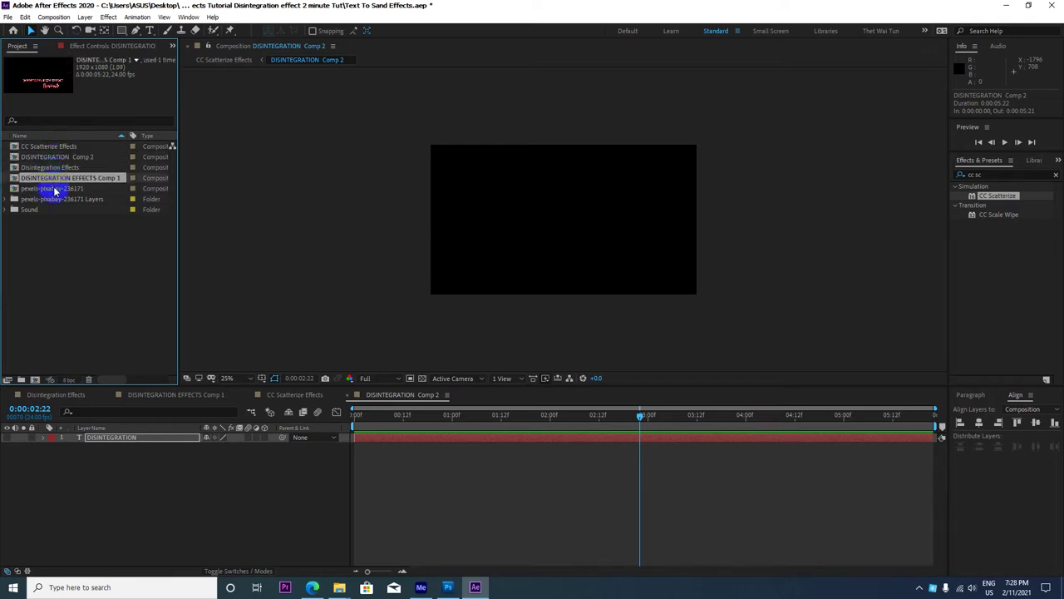
click(52, 188)
click(56, 200)
click(33, 189)
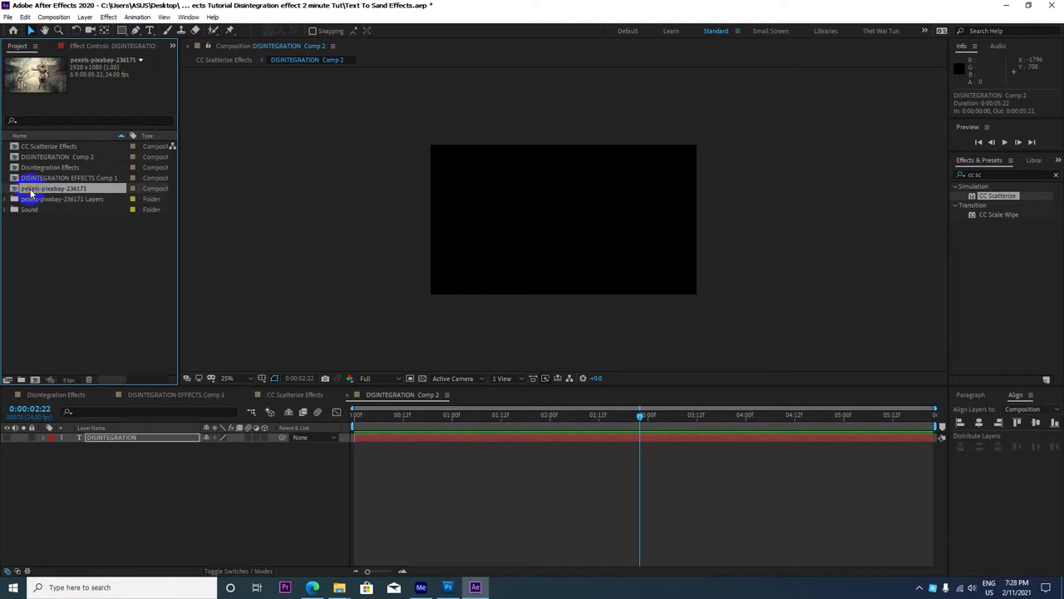
click(38, 178)
click(42, 167)
Add the pexels-pixabay-236171 Layers folder's photo layers beneath the text in Comp 2.
click(44, 157)
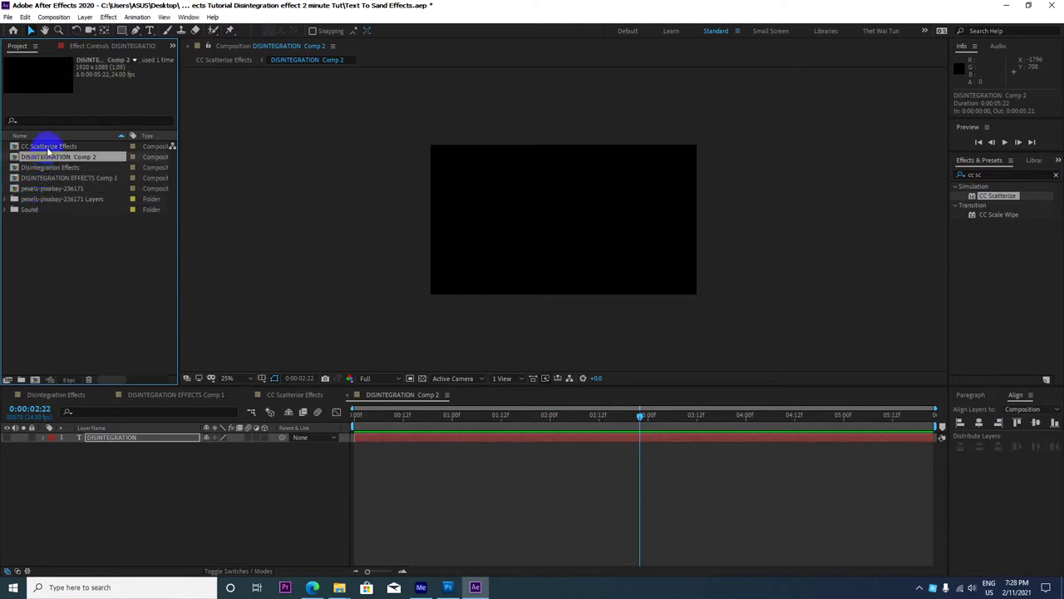
click(43, 146)
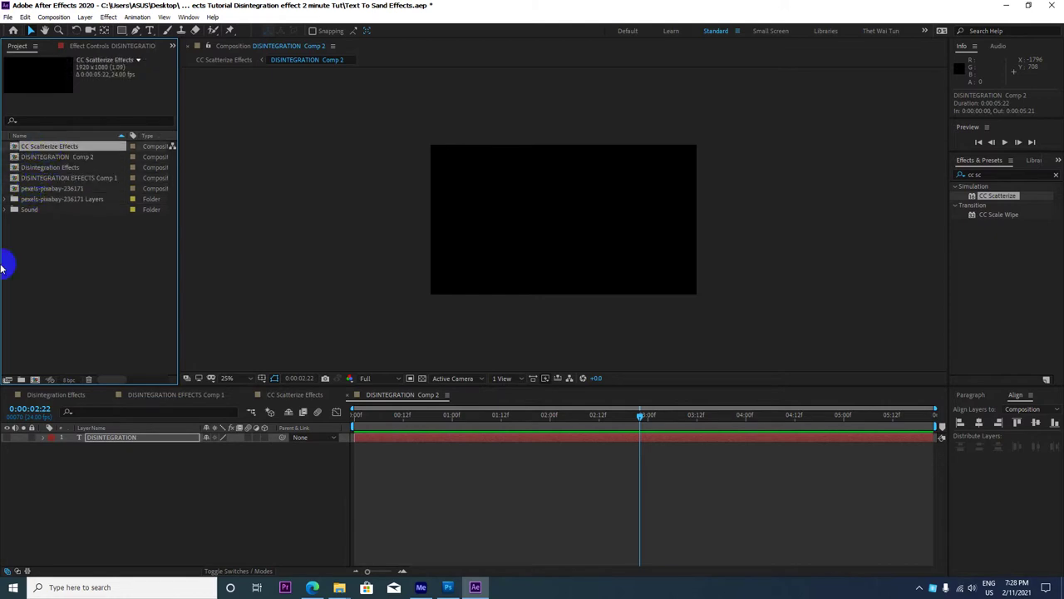
click(42, 159)
click(43, 168)
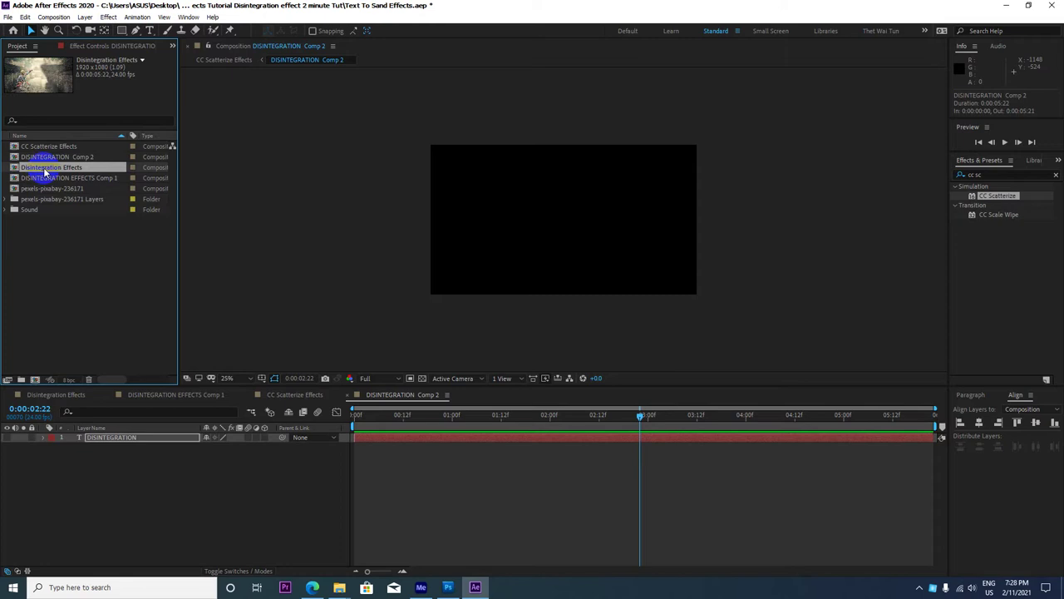
click(41, 178)
click(39, 189)
click(36, 199)
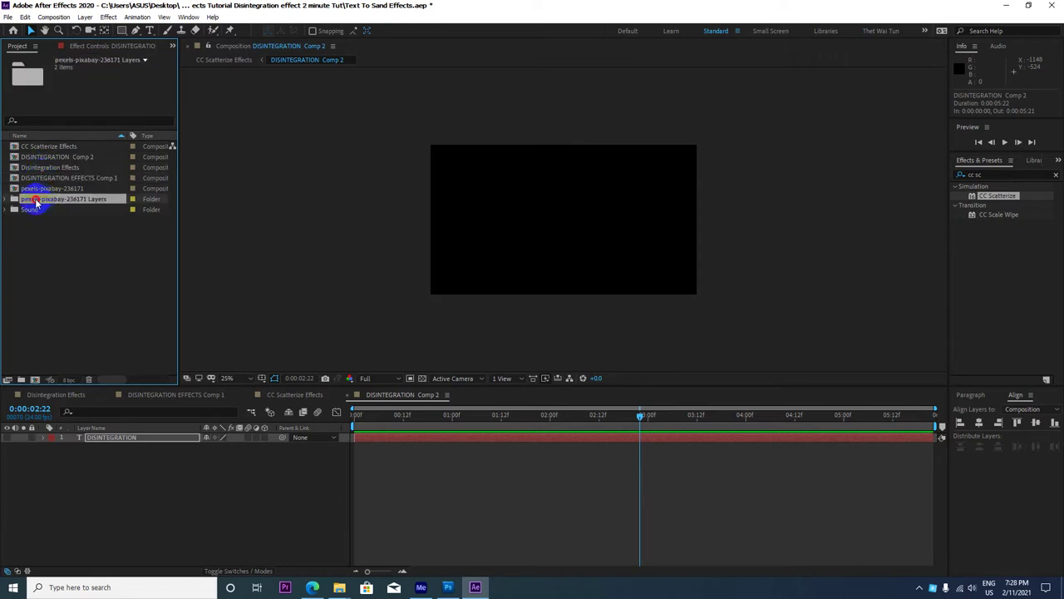
drag(40, 201, 109, 493)
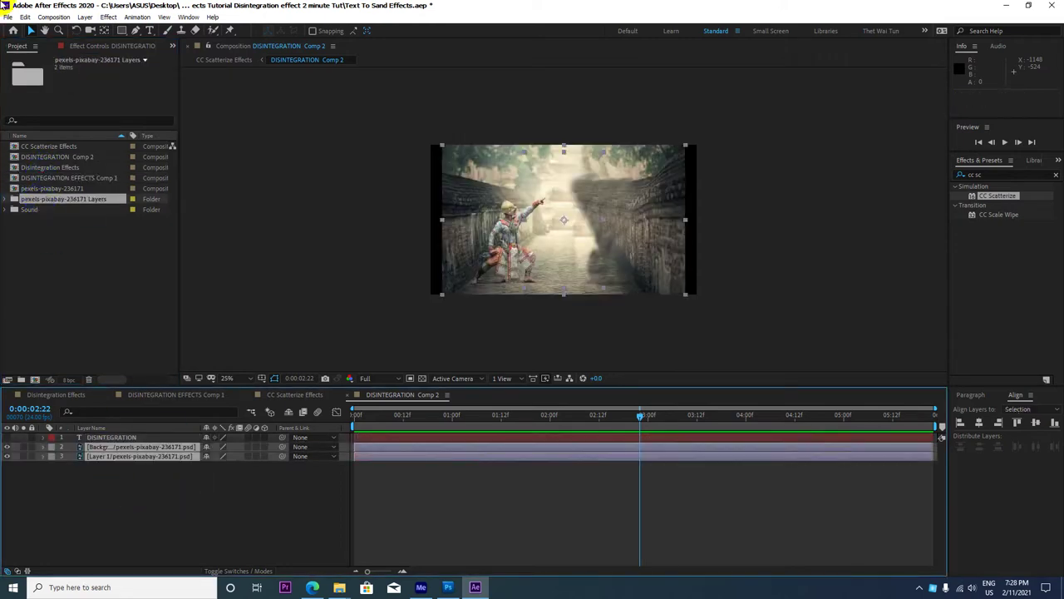
Preview Comp 2 from the start and return to the CC Scatterize Effects comp.
drag(639, 414, 356, 414)
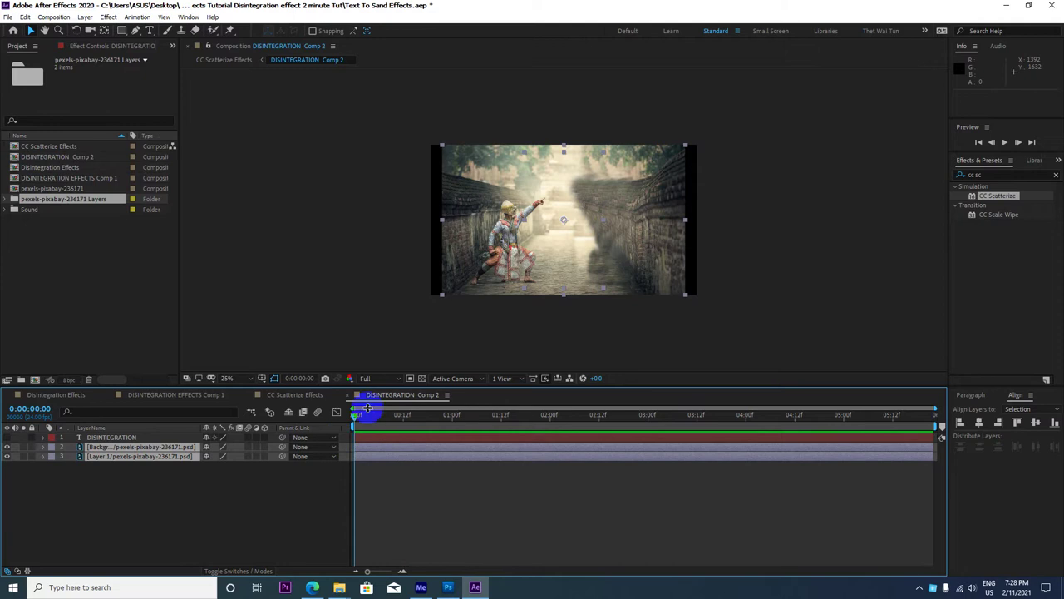
key(space)
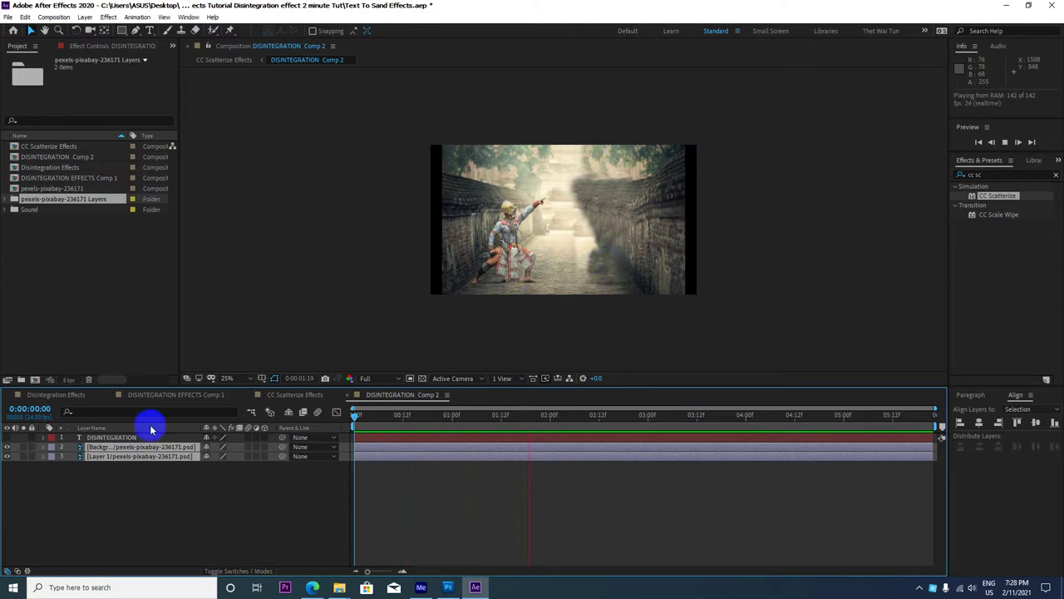
click(298, 394)
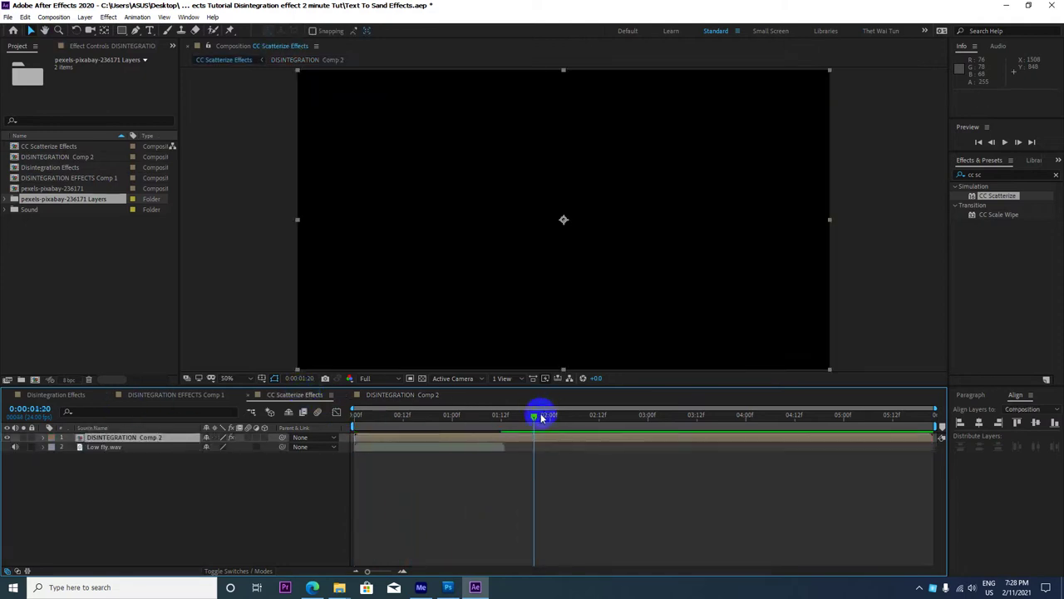
Scrub the CC Scatterize Effects comp and preview it at Quarter resolution.
drag(540, 418, 173, 392)
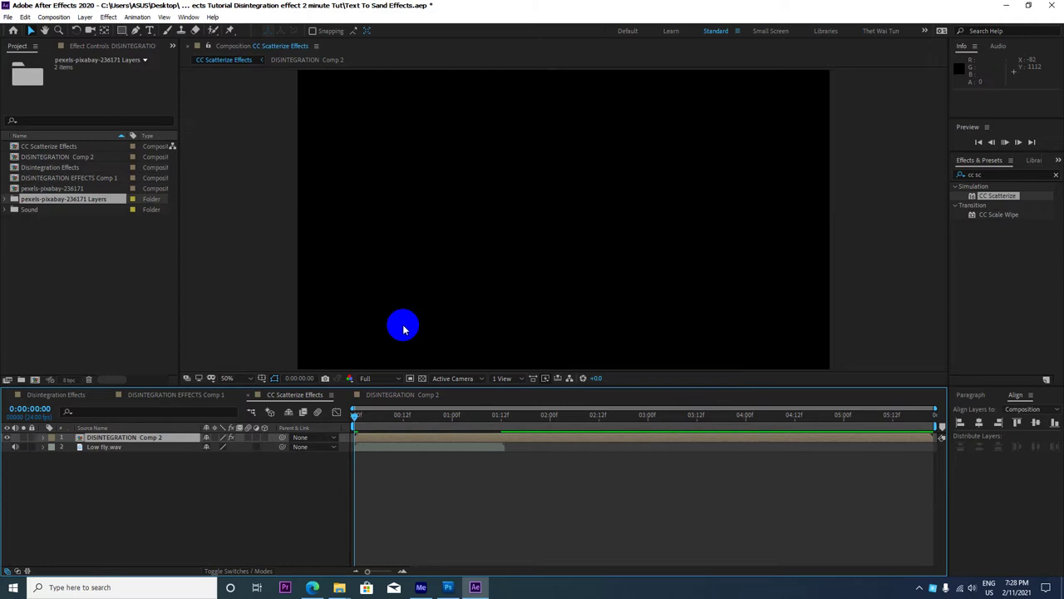
click(403, 330)
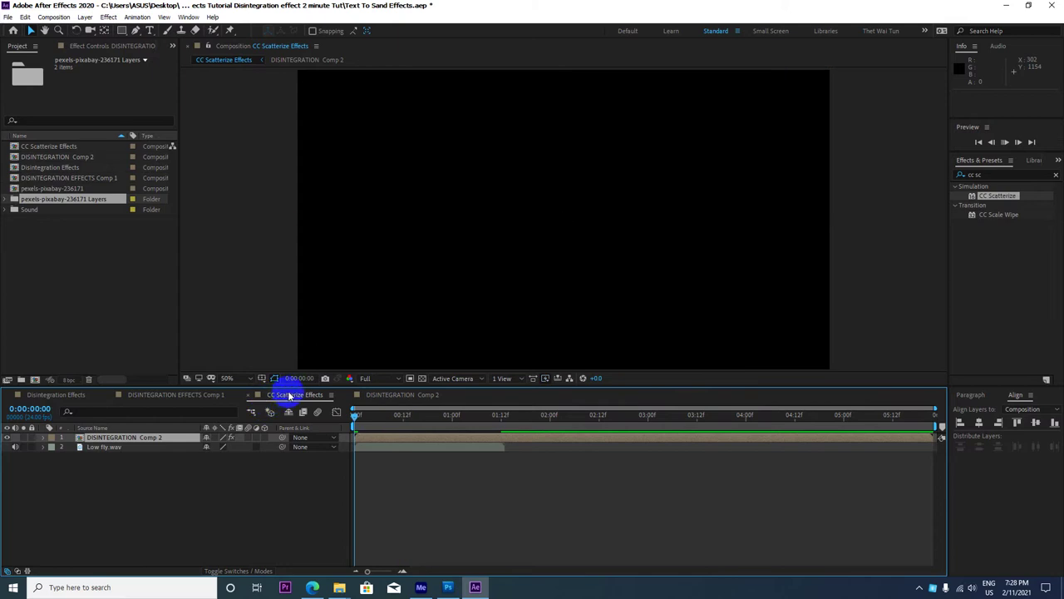
click(408, 445)
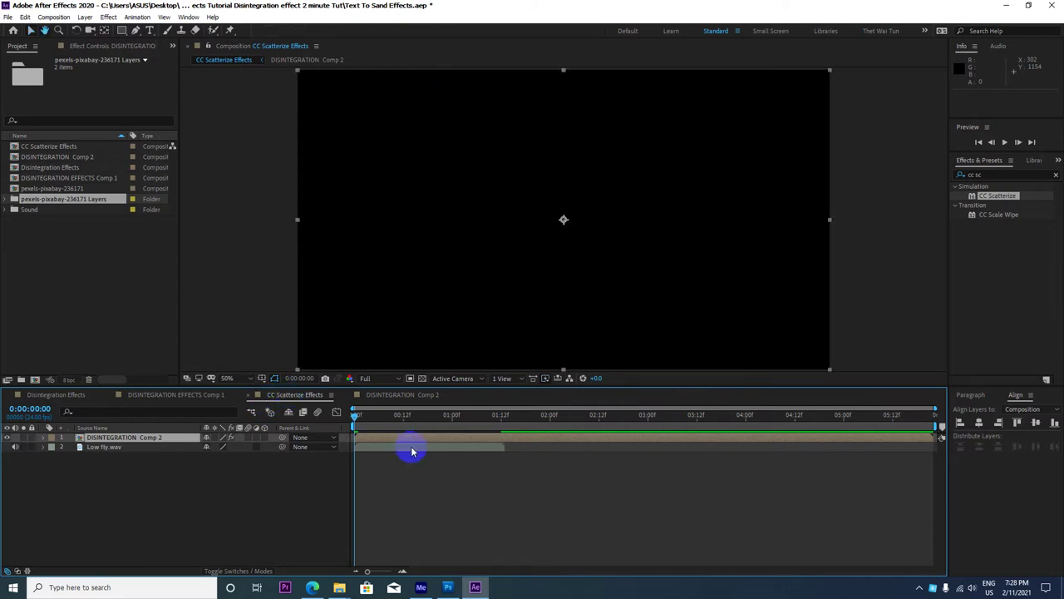
click(1007, 143)
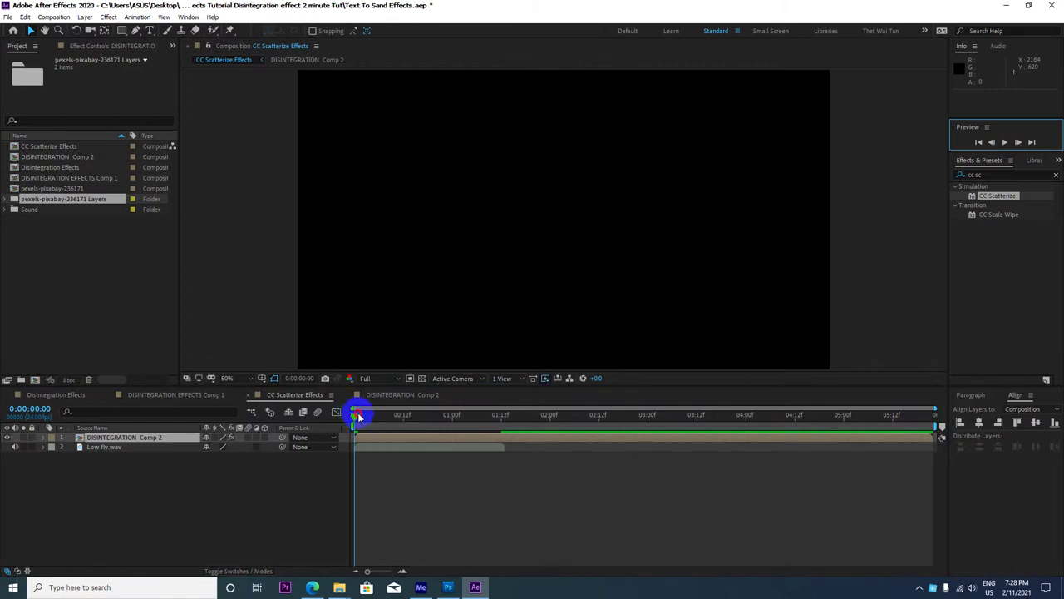
mouse_move(357, 416)
mouse_down()
mouse_move(398, 421)
mouse_move(374, 415)
mouse_up()
click(370, 379)
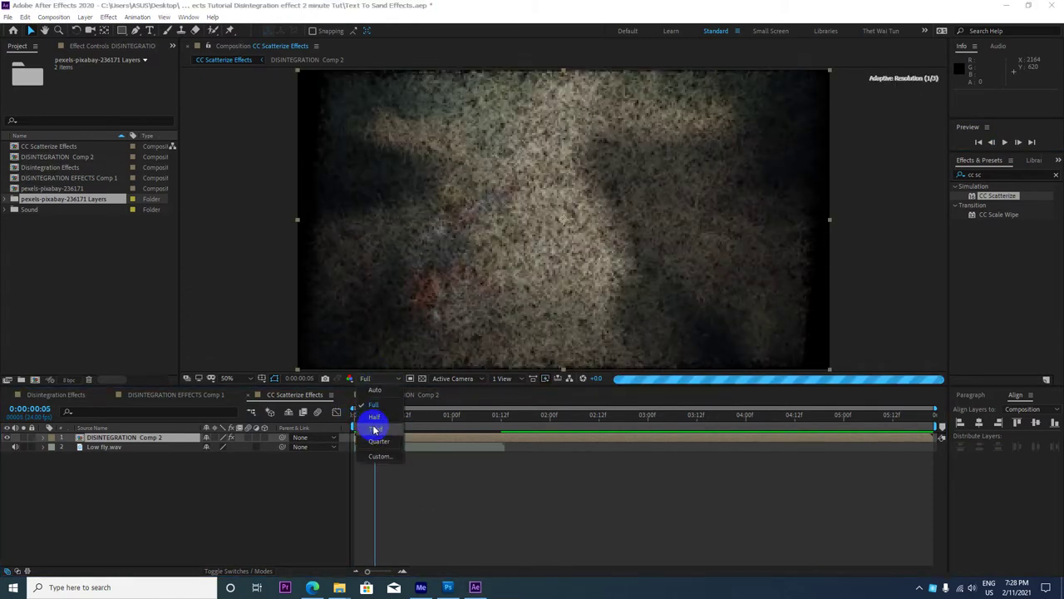
click(378, 440)
key(space)
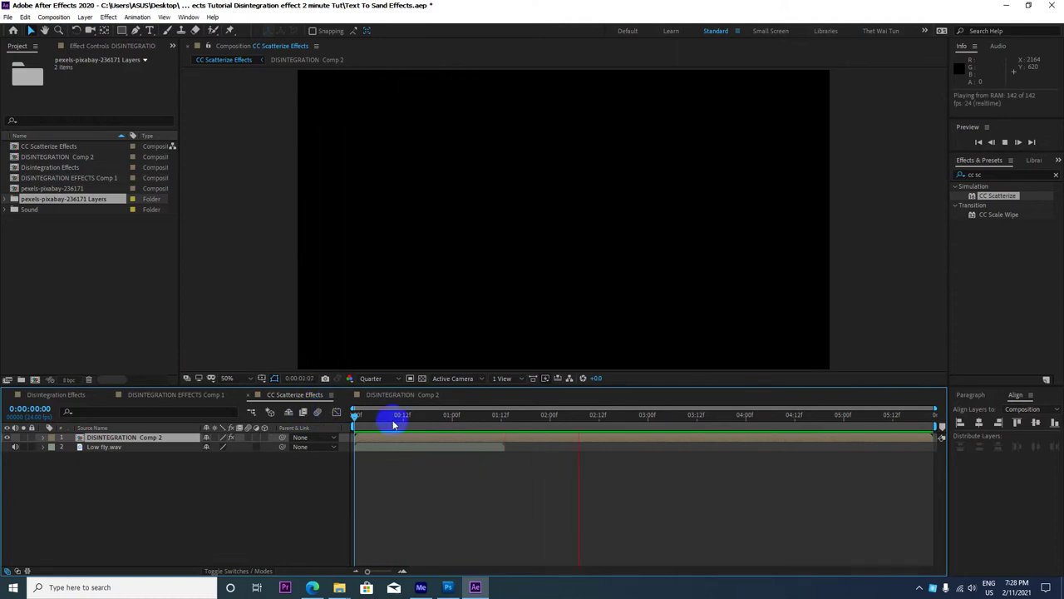
drag(356, 420, 440, 429)
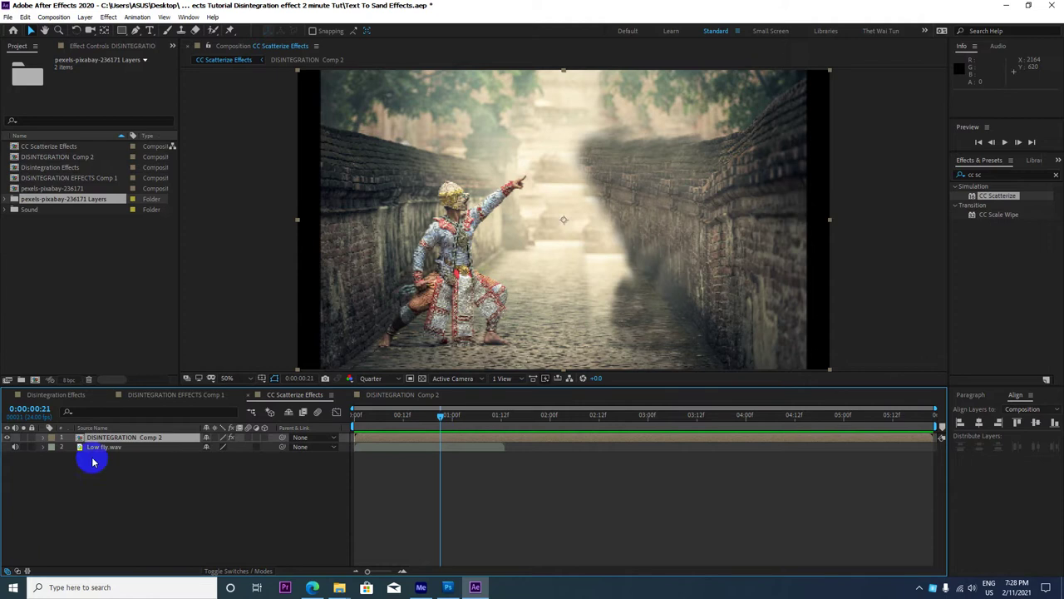
Compare frames around 0:00:00:17 and 3 seconds across Disintegration Effects, Comp 2 and CC Scatterize Effects.
click(73, 395)
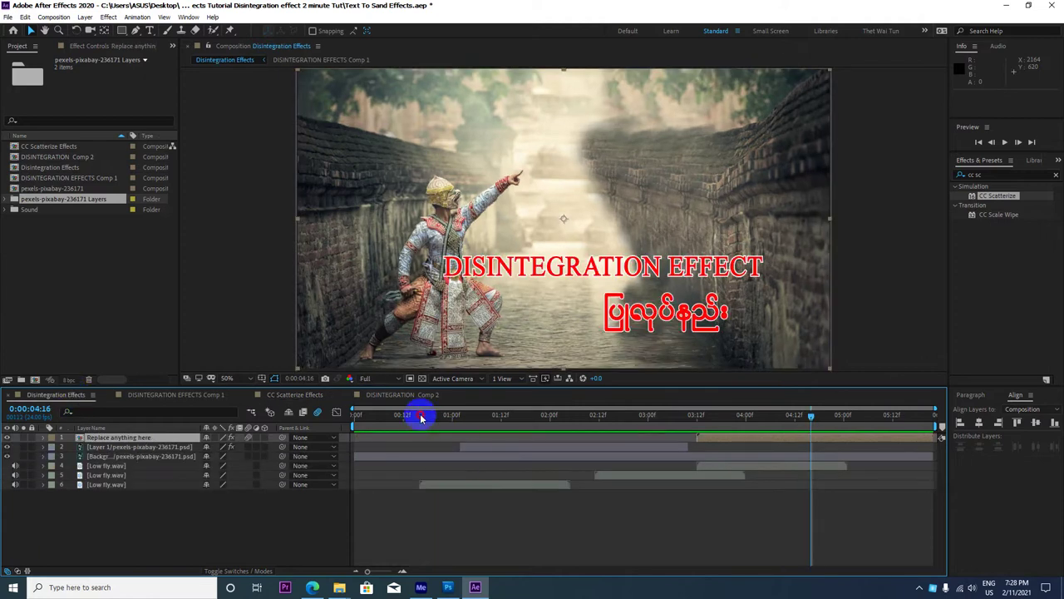
mouse_move(422, 418)
mouse_down()
mouse_move(325, 423)
mouse_move(760, 402)
mouse_up()
click(708, 326)
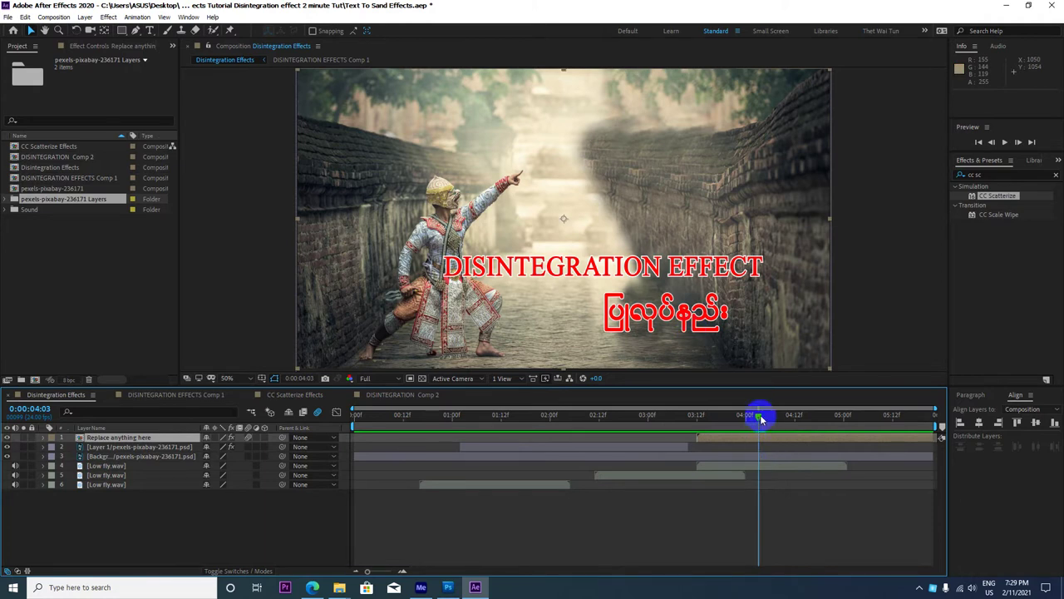
mouse_move(760, 418)
mouse_down()
mouse_move(523, 416)
mouse_move(757, 419)
mouse_up()
click(399, 394)
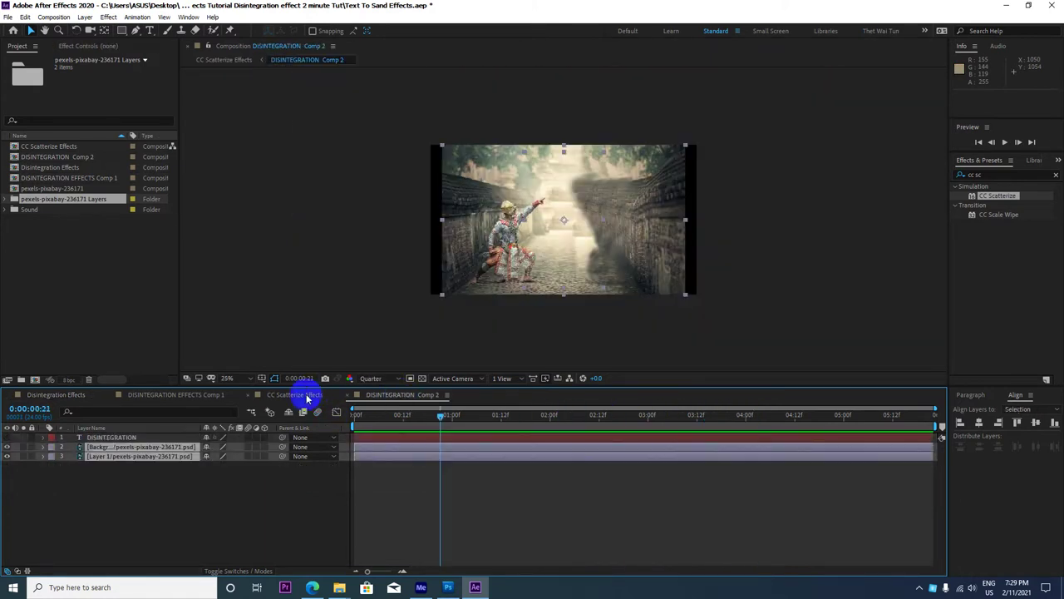
click(305, 396)
drag(441, 423, 423, 419)
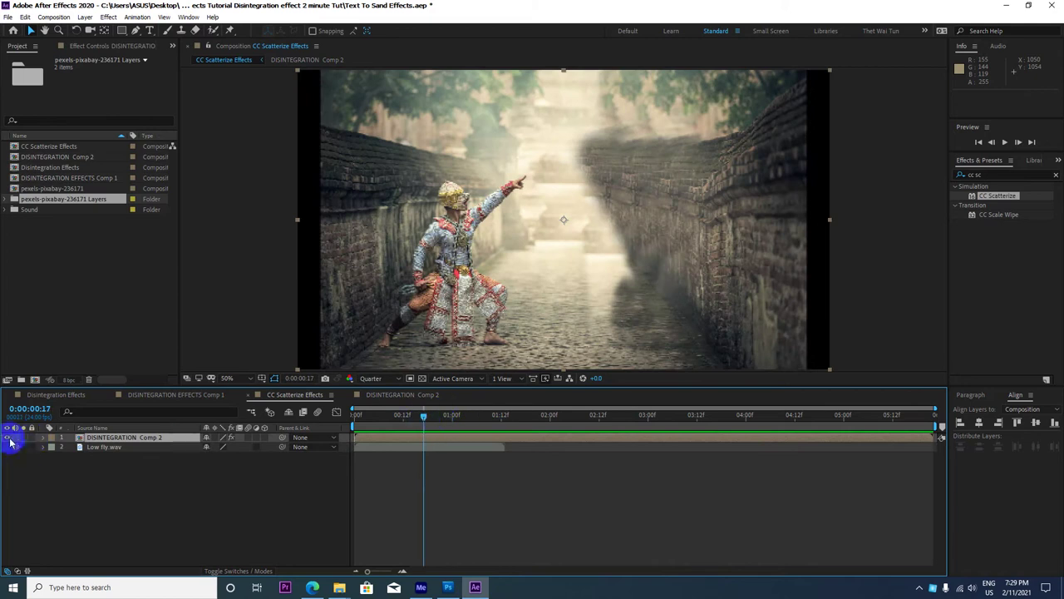
click(359, 394)
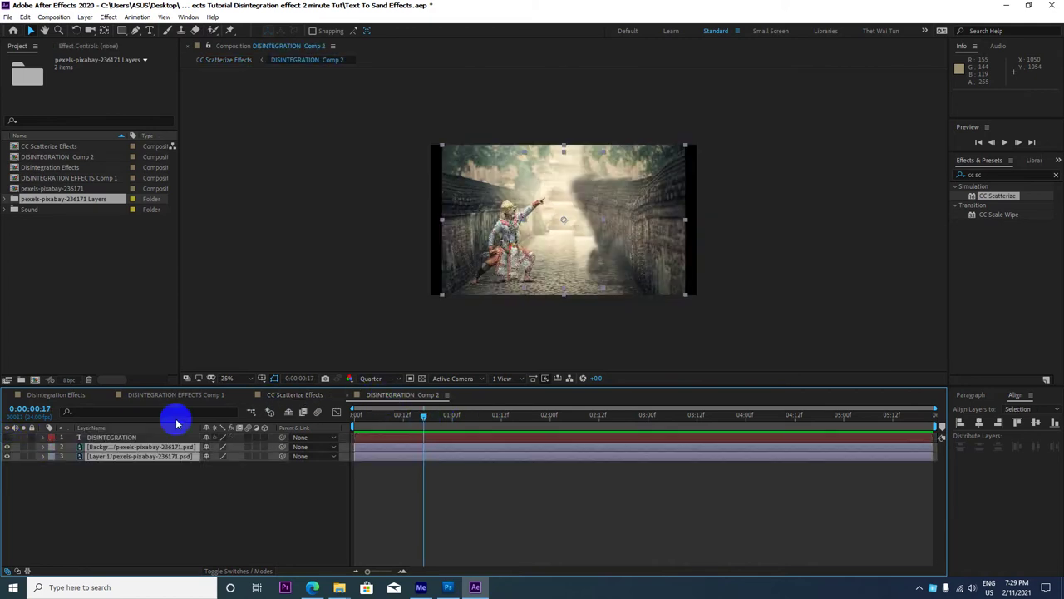
click(359, 417)
click(299, 395)
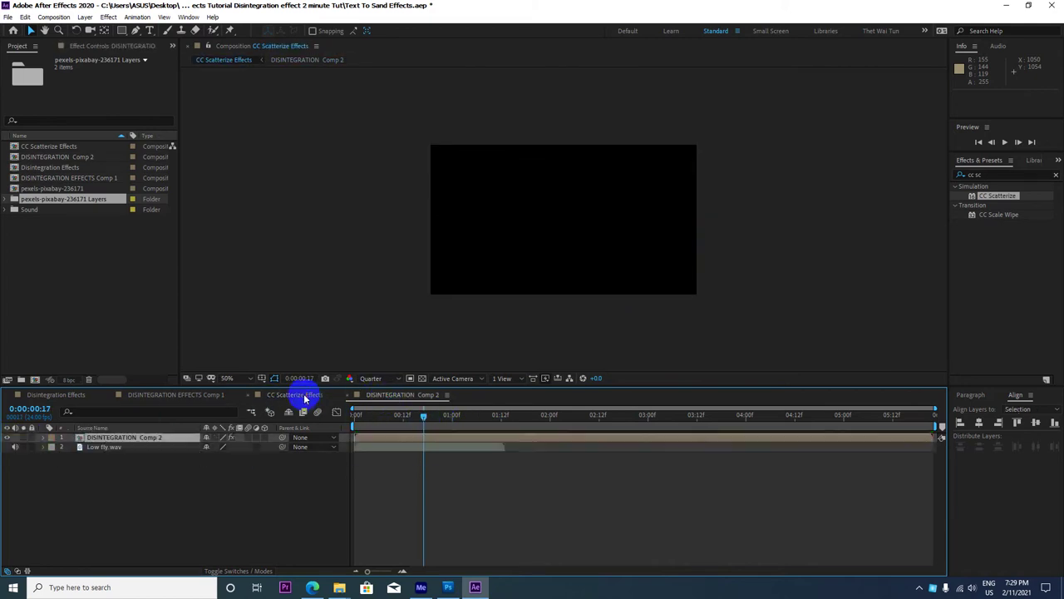
mouse_move(423, 419)
mouse_down()
mouse_move(339, 422)
mouse_move(400, 419)
mouse_up()
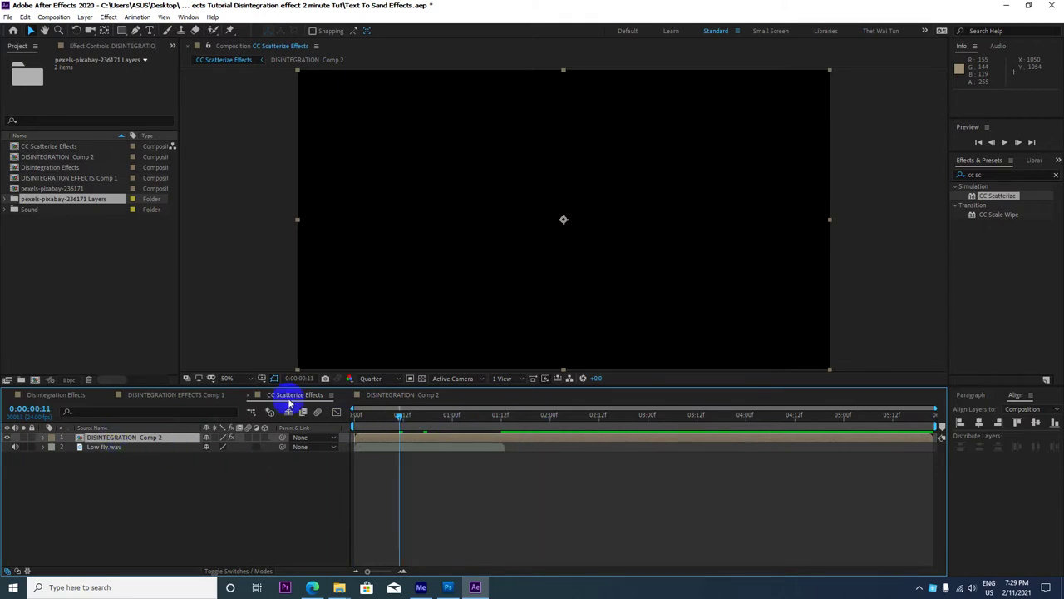
click(378, 394)
Re-show the DISINTEGRATION text layer in Comp 2 and preview the scatter in CC Scatterize Effects.
click(8, 438)
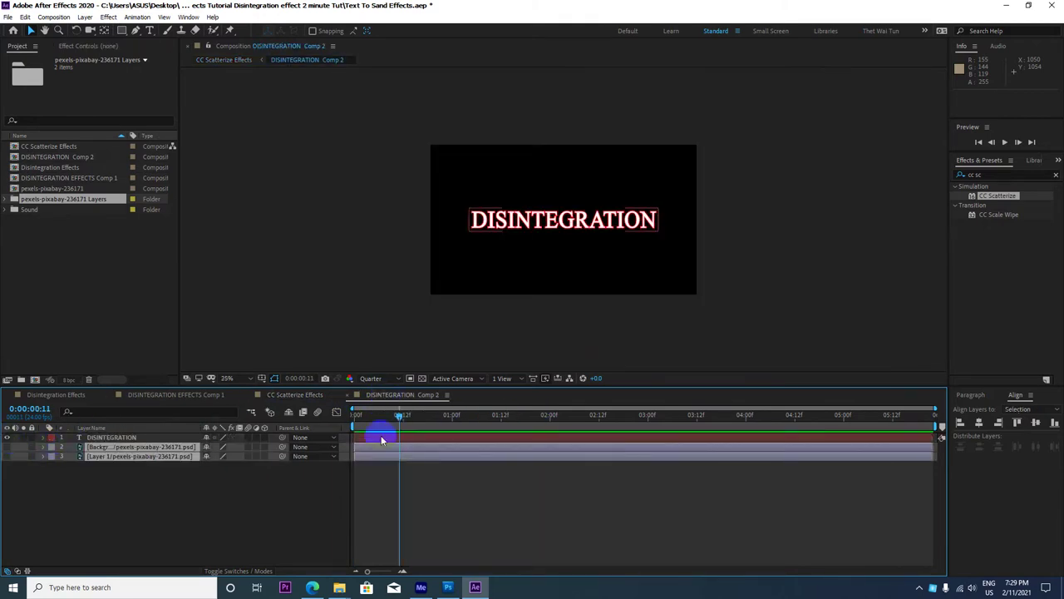
click(546, 415)
click(291, 395)
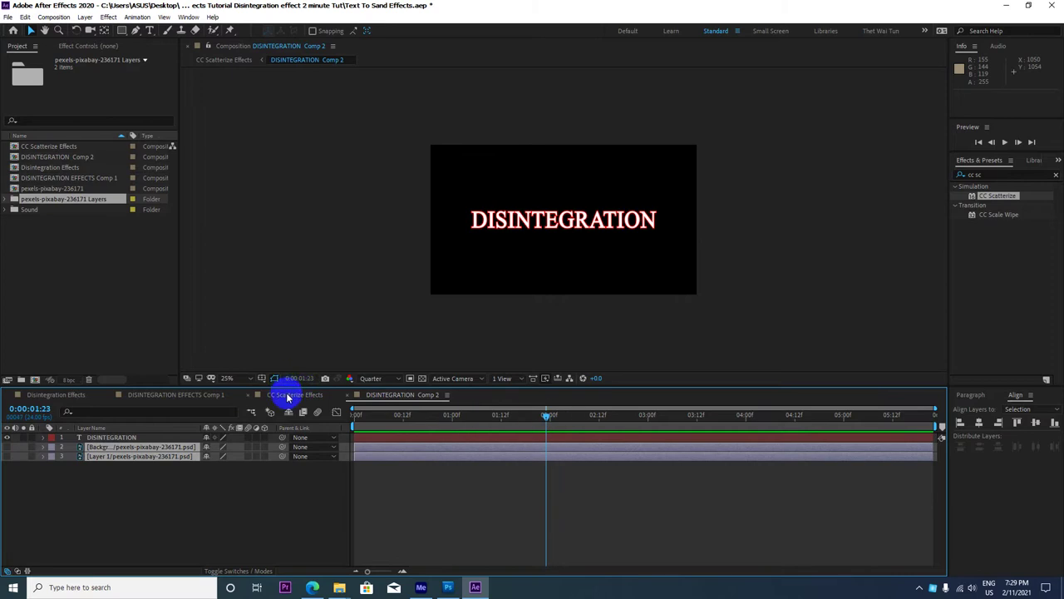
drag(545, 416, 328, 416)
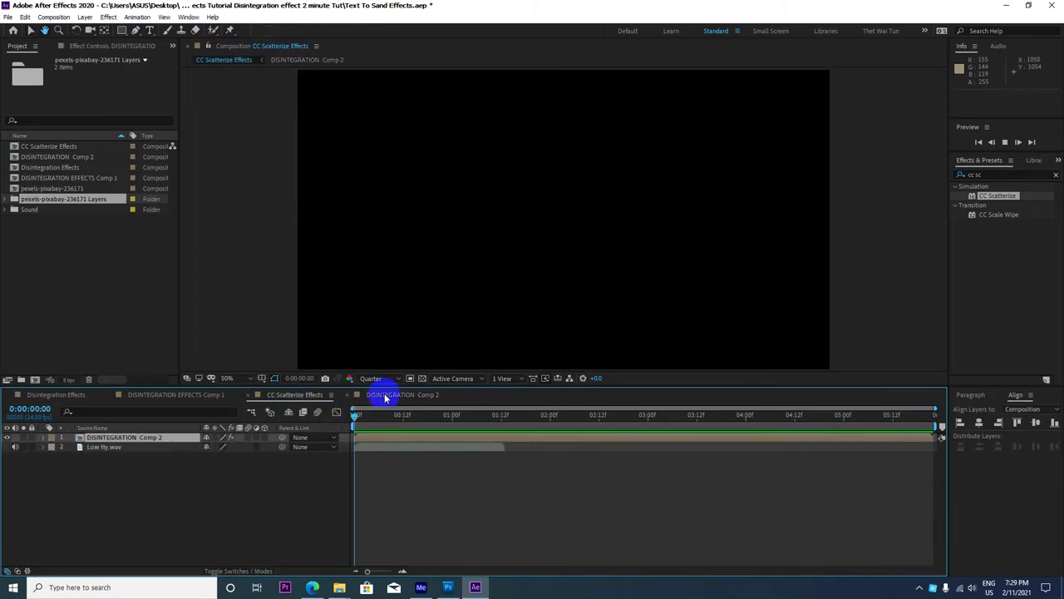
key(space)
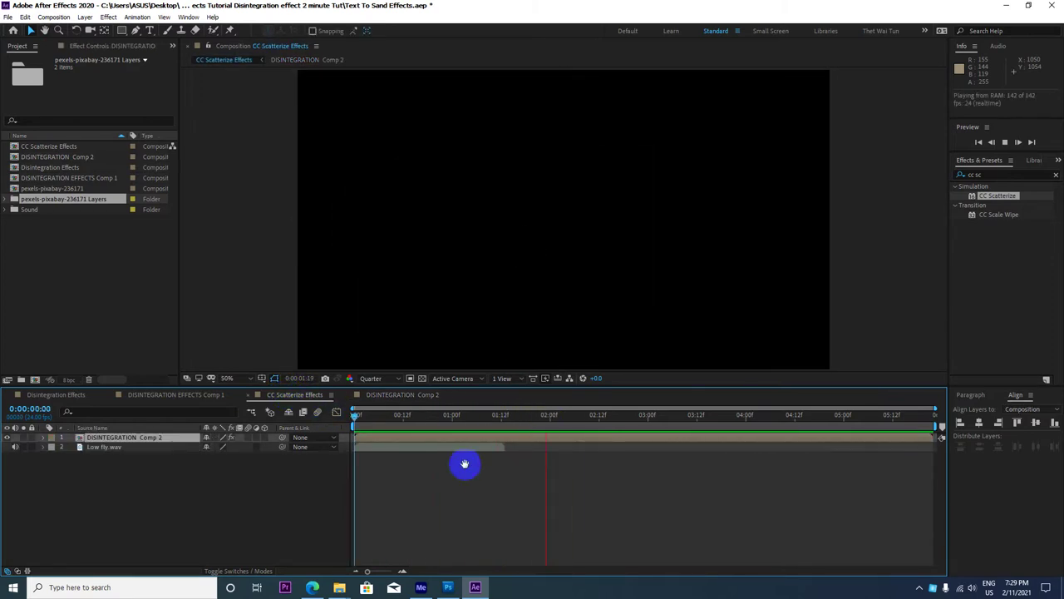
key(space)
key(space)
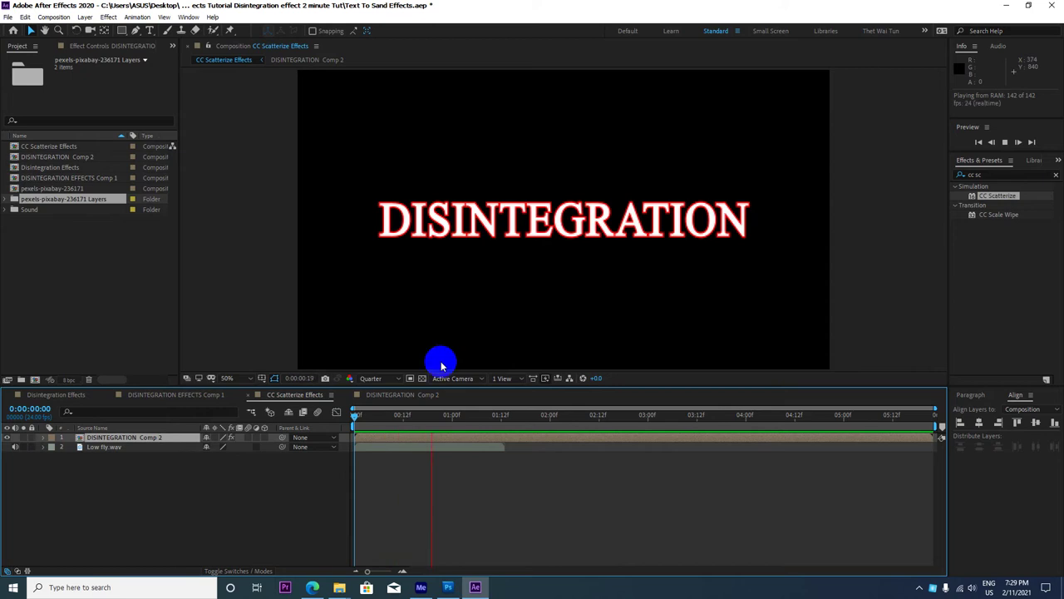
click(324, 426)
mouse_move(357, 416)
mouse_down()
mouse_move(527, 419)
mouse_move(352, 419)
mouse_move(495, 422)
mouse_move(436, 424)
mouse_move(359, 404)
mouse_up()
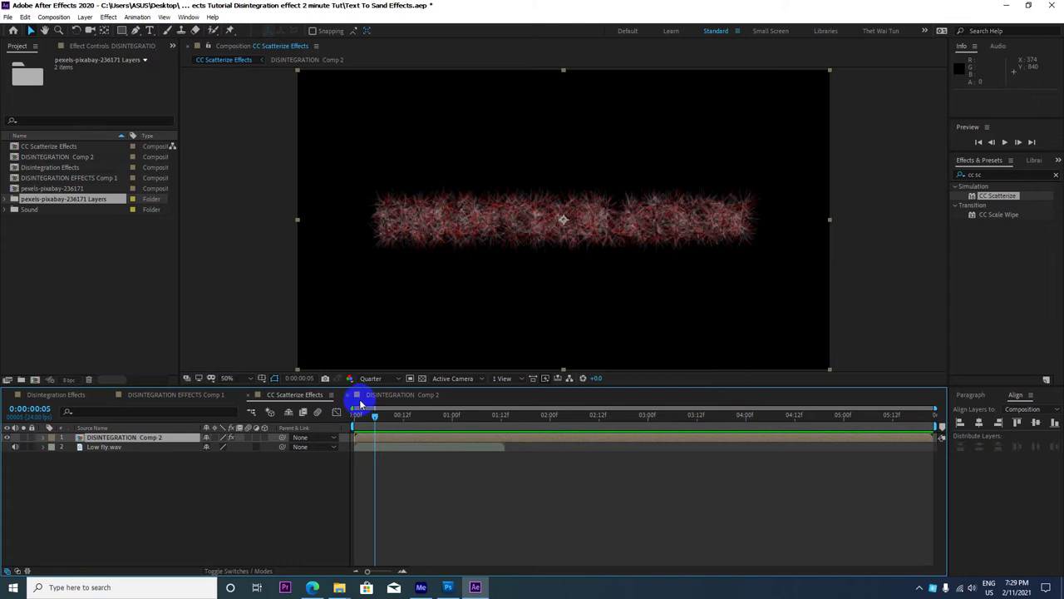
click(391, 397)
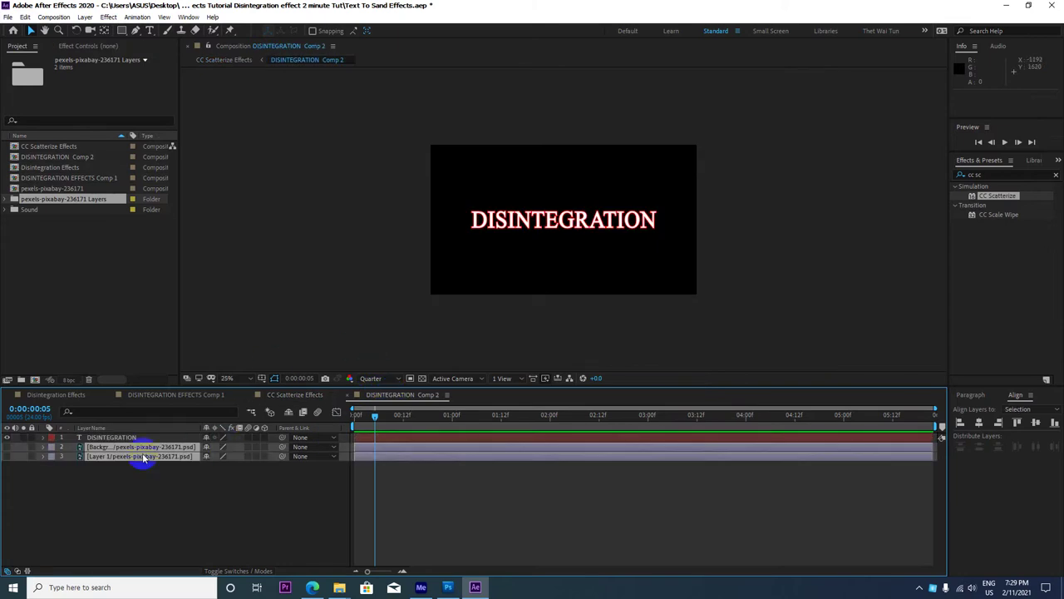
Show the Background photo layer and reorder it to sit below the dancer layer.
click(8, 456)
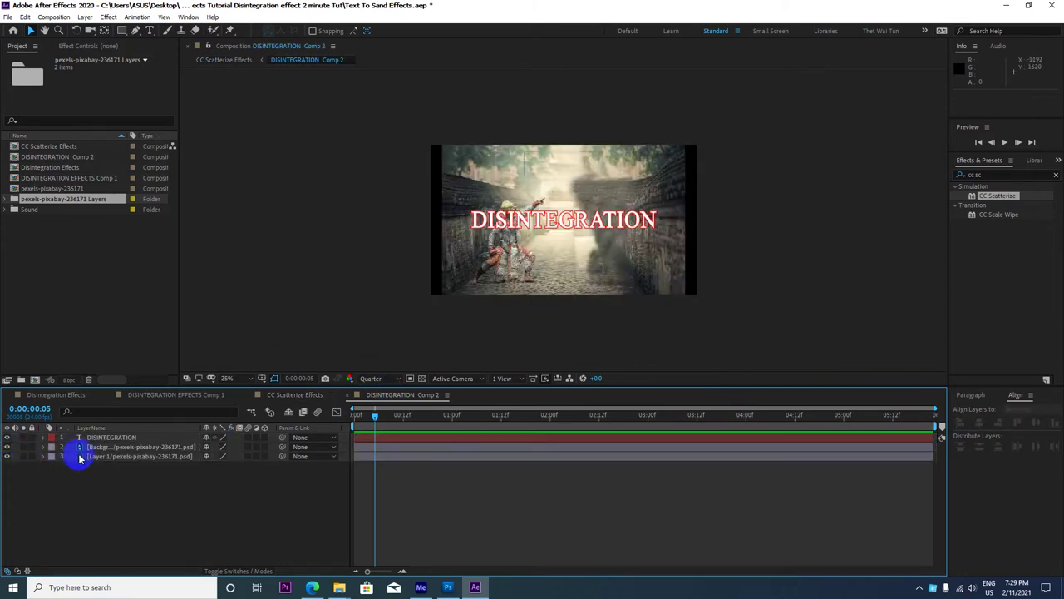
click(107, 448)
key(ctrl+shift+bracketright)
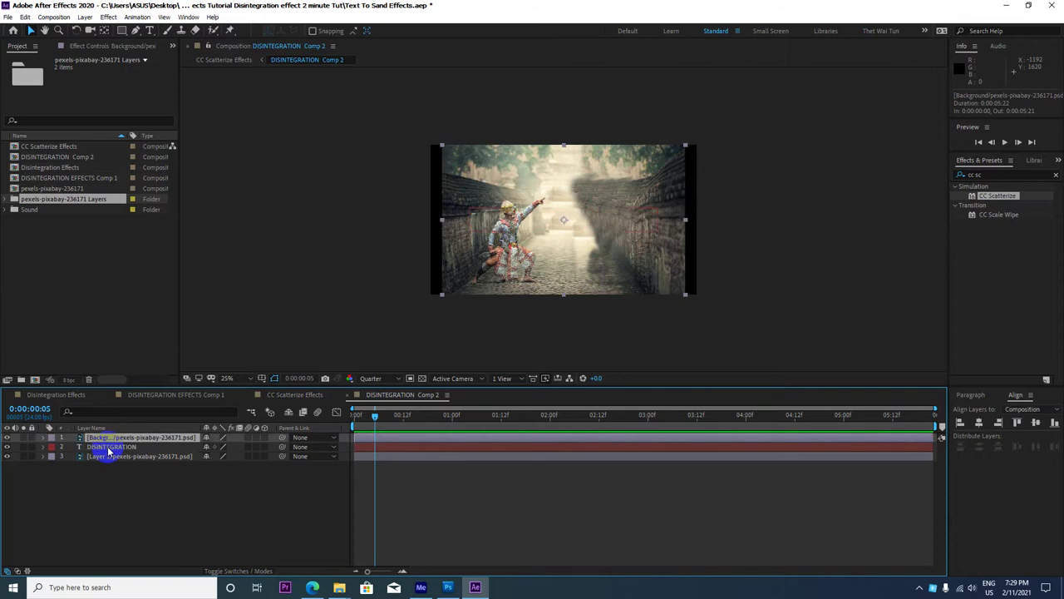
key(ctrl+bracketleft)
key(ctrl+bracketleft)
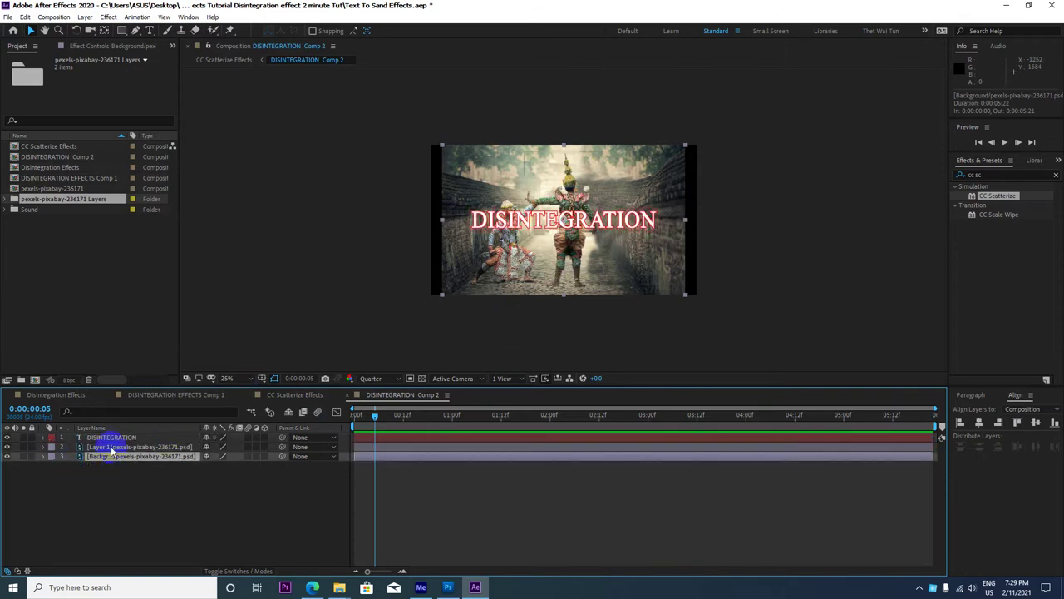
Shift the dancer photo layer slightly right in the Composition viewer.
click(113, 447)
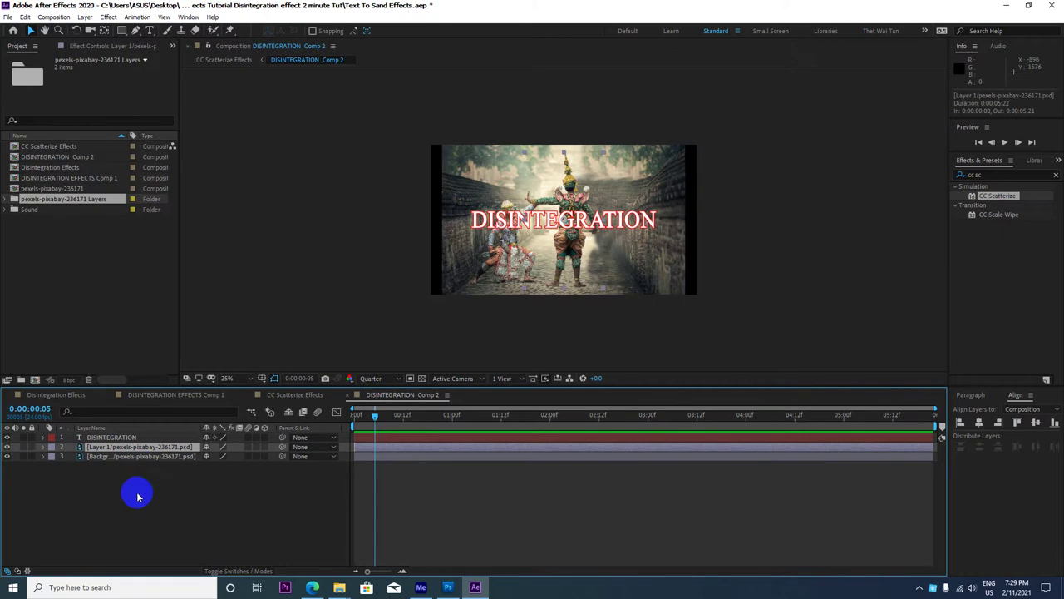
click(572, 200)
drag(572, 200, 596, 197)
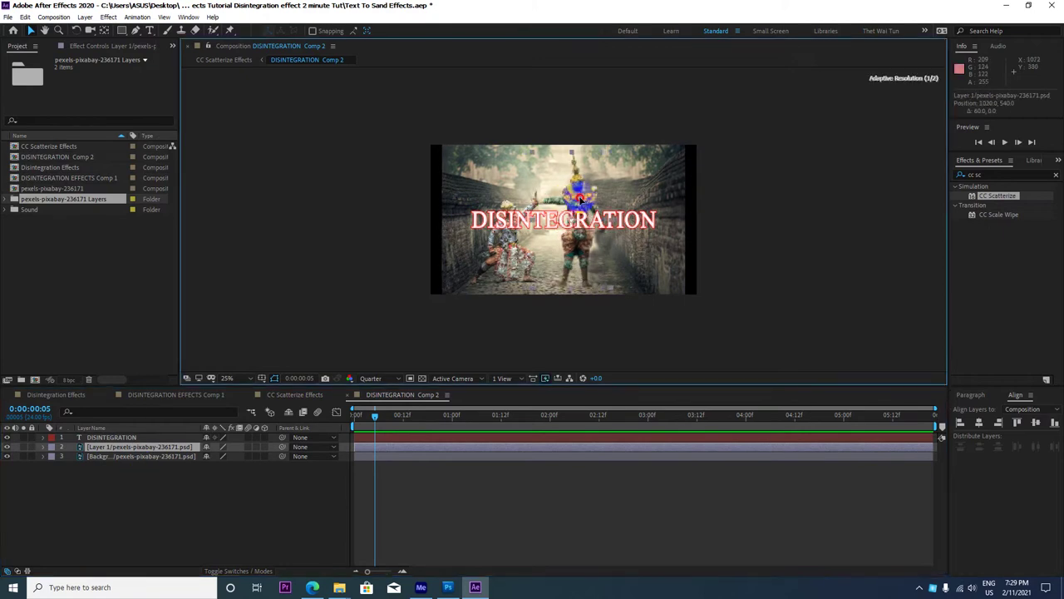
drag(596, 198, 596, 200)
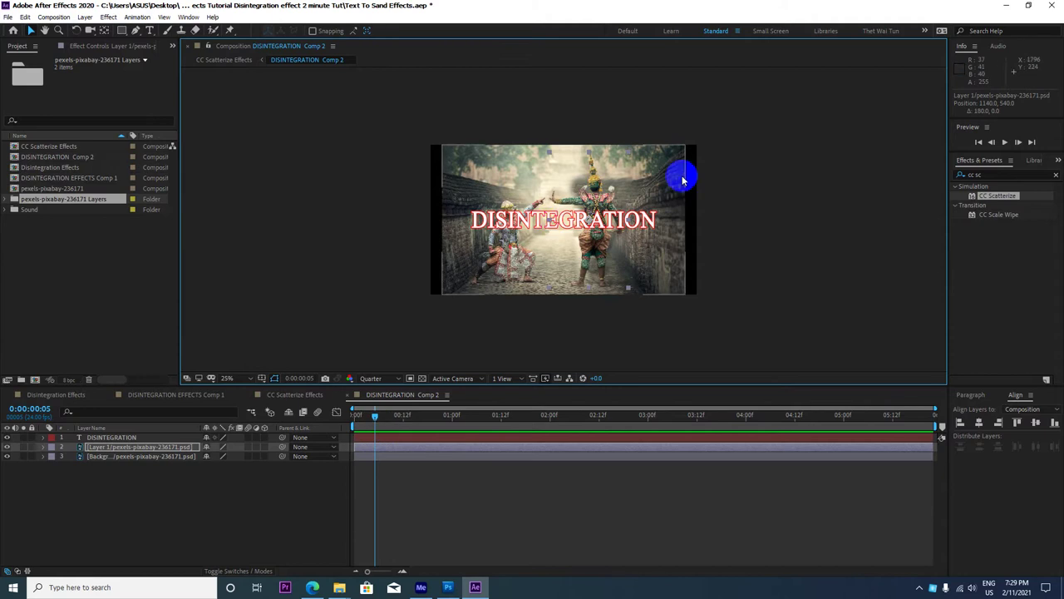
click(145, 459)
click(143, 448)
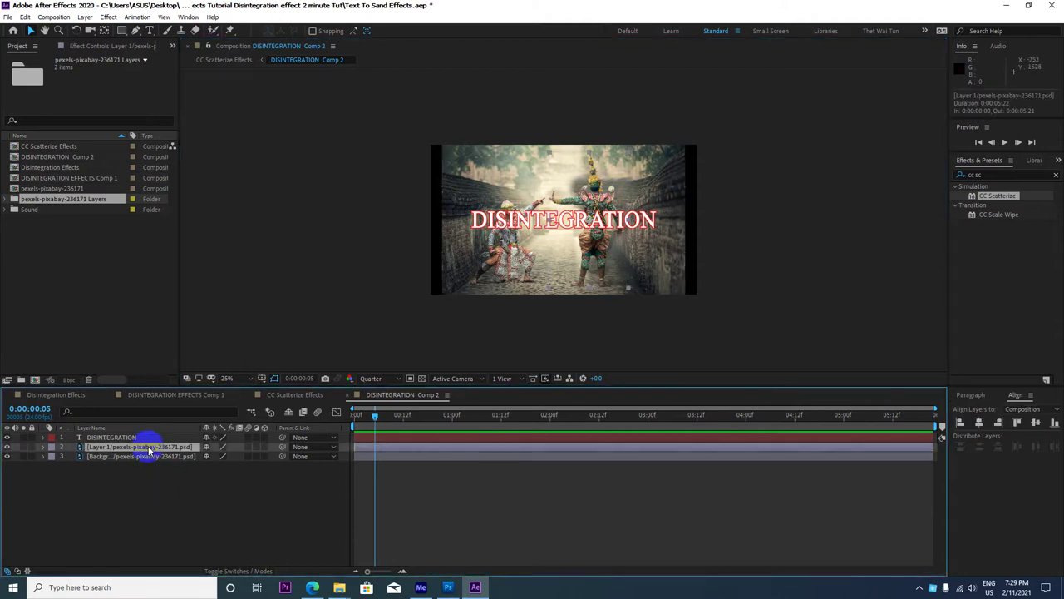
scroll(589, 249, up, 2)
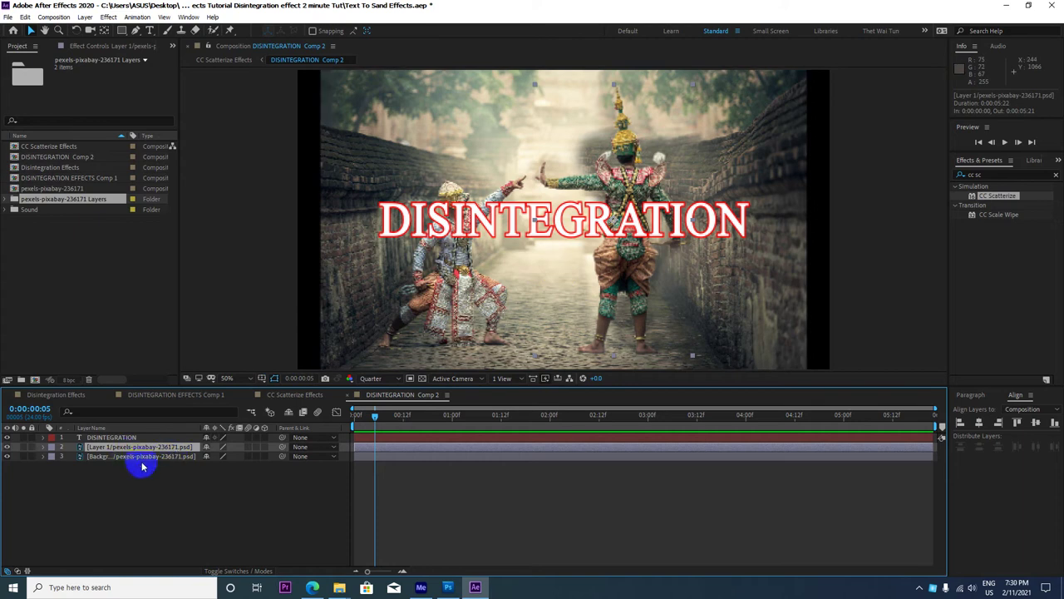
scroll(607, 302, down, 2)
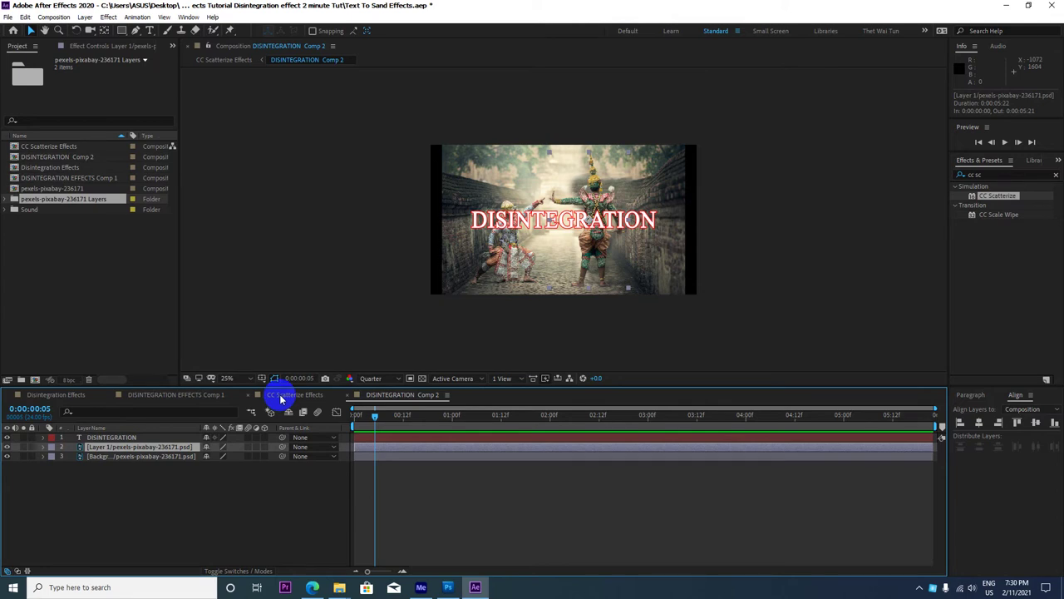
Toggle the Background photo layer's visibility in Comp 2, leaving it hidden.
click(104, 455)
click(8, 456)
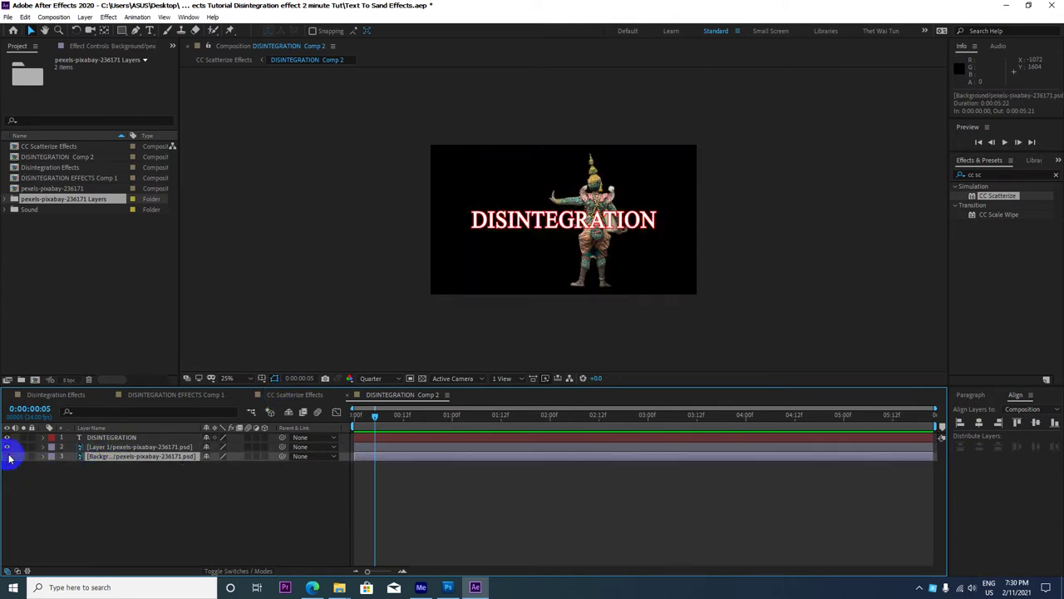
click(7, 456)
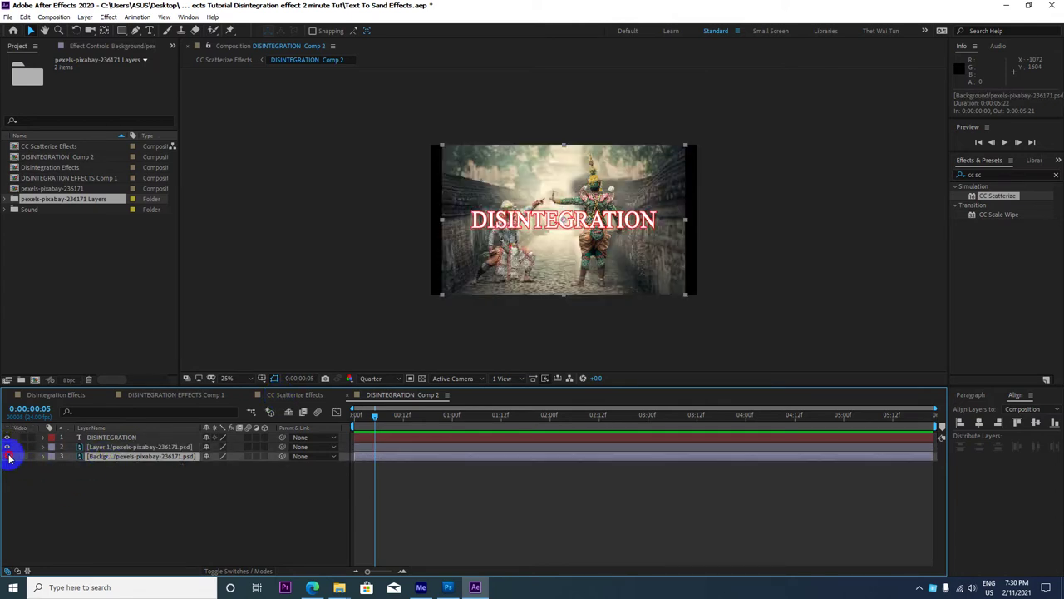
click(8, 456)
Add the pexels-pixabay-236171 photo layers under the title in CC Scatterize Effects, Background visible.
click(295, 394)
click(152, 477)
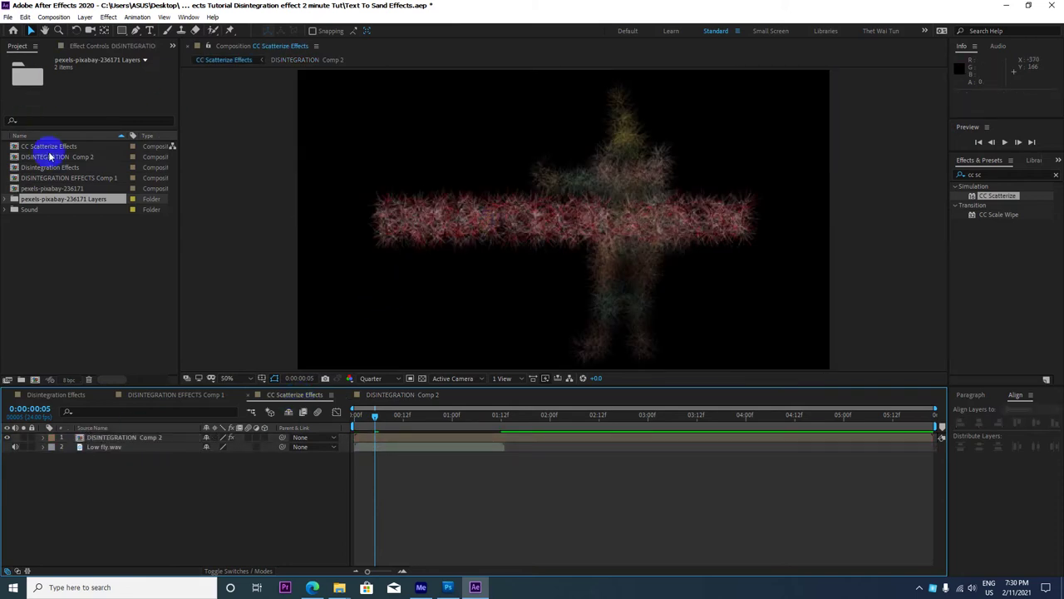
drag(63, 199, 94, 512)
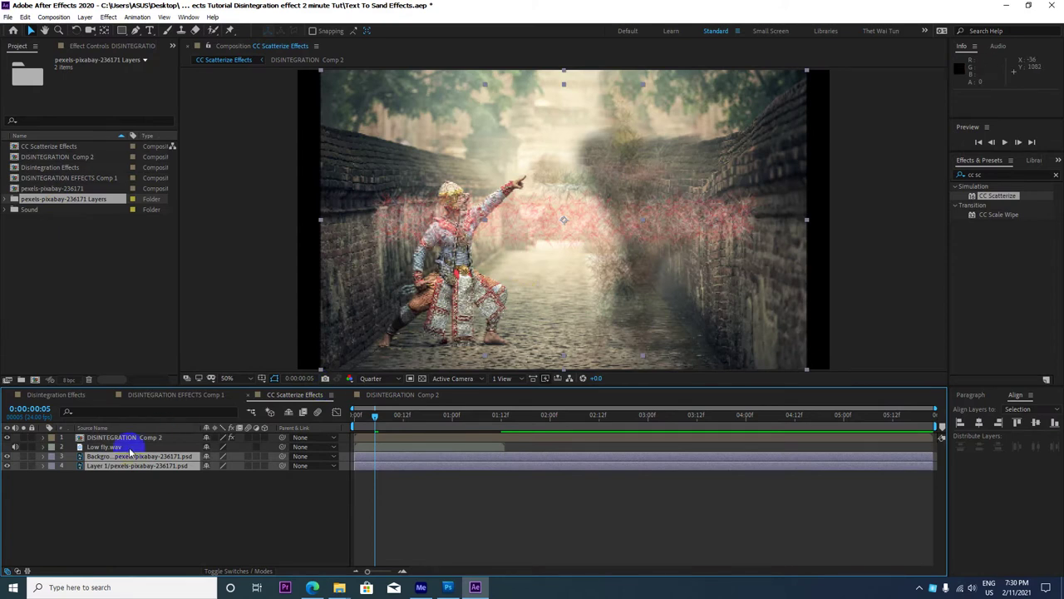
click(50, 483)
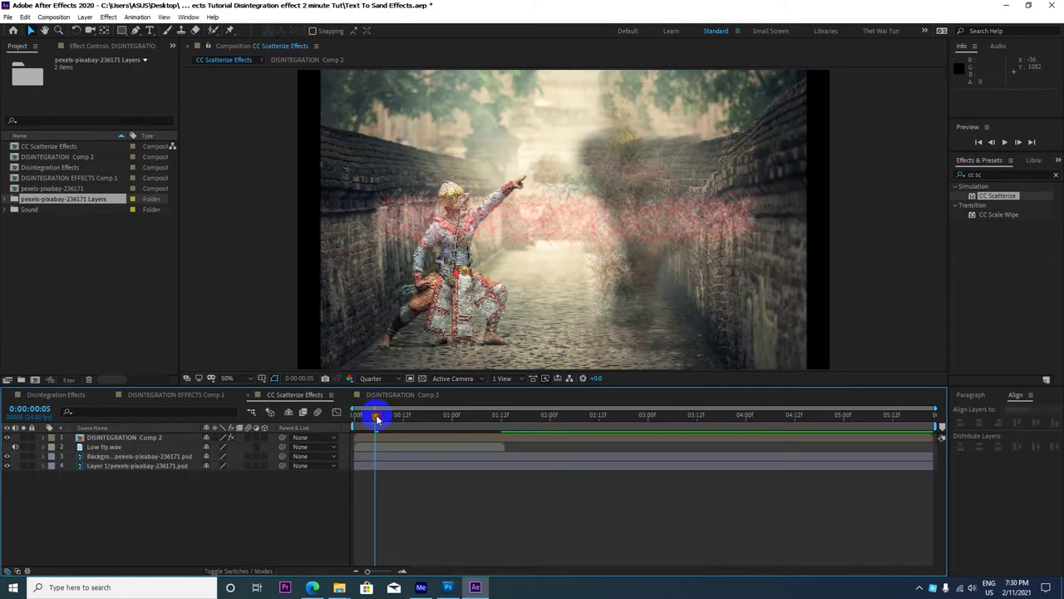
drag(377, 418, 431, 415)
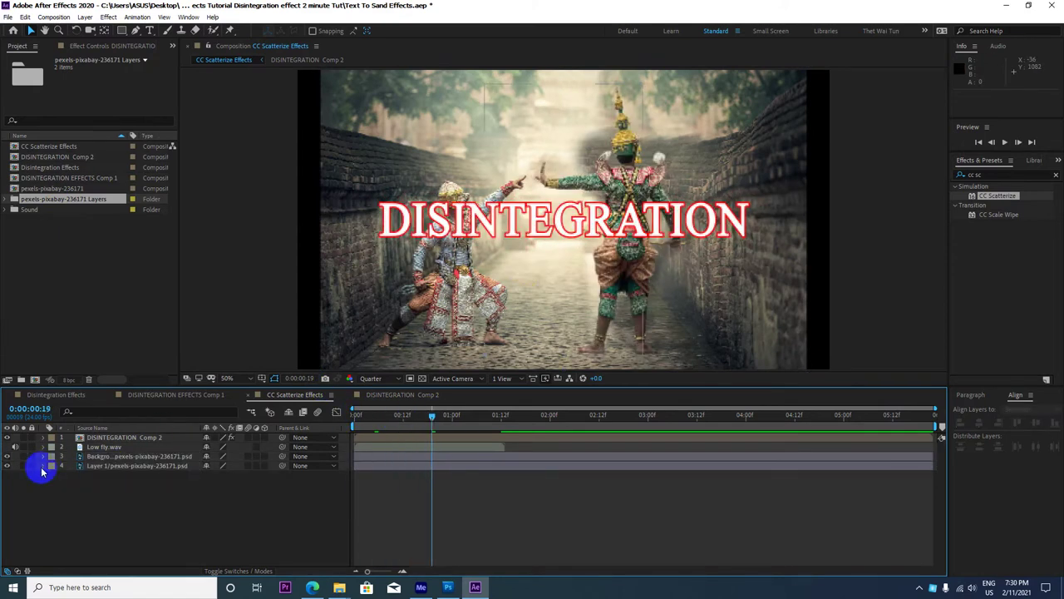
click(6, 457)
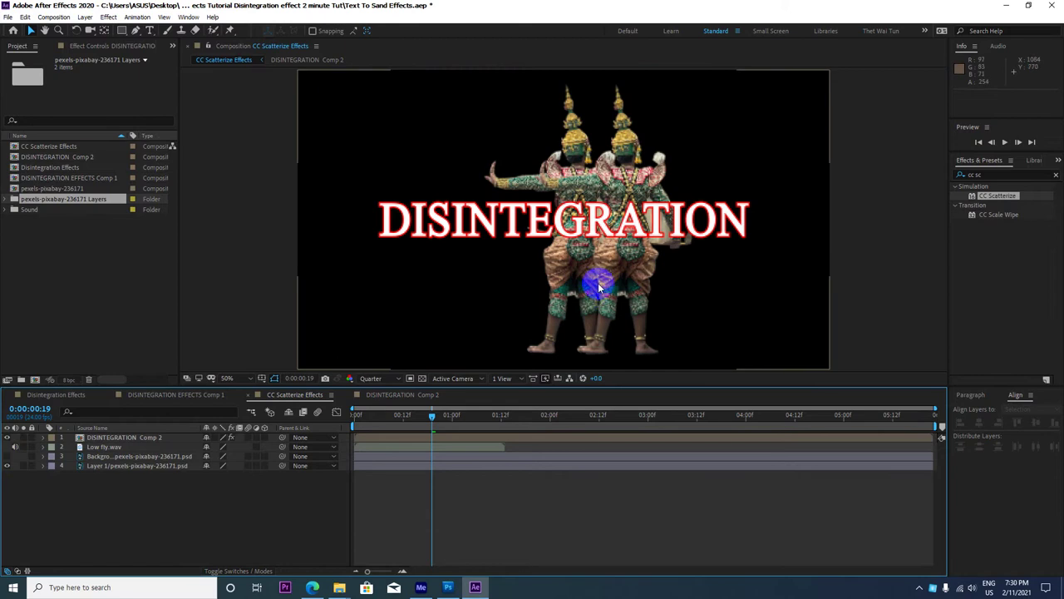
click(98, 457)
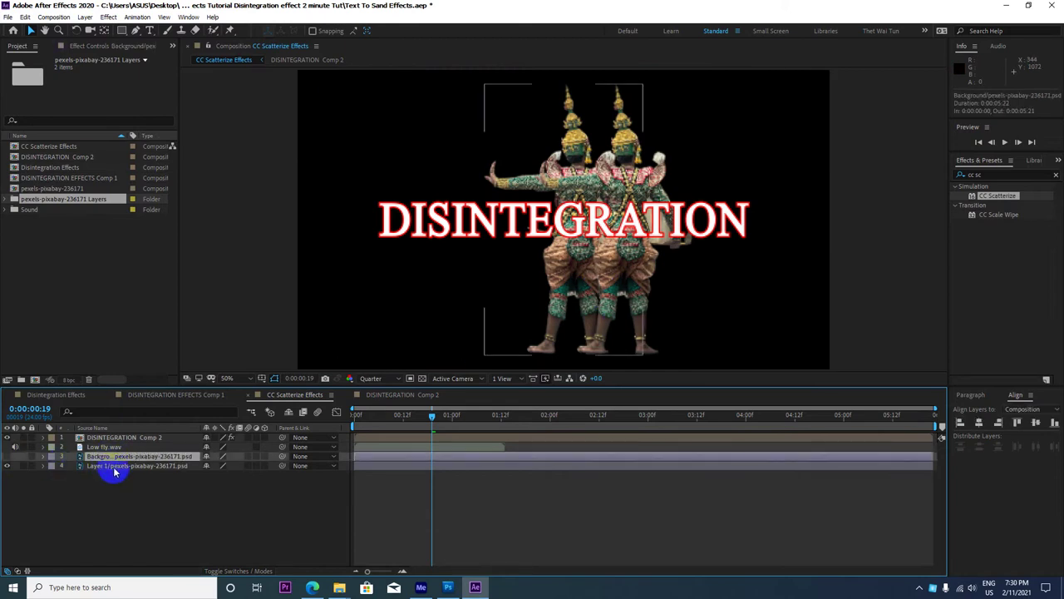
click(8, 457)
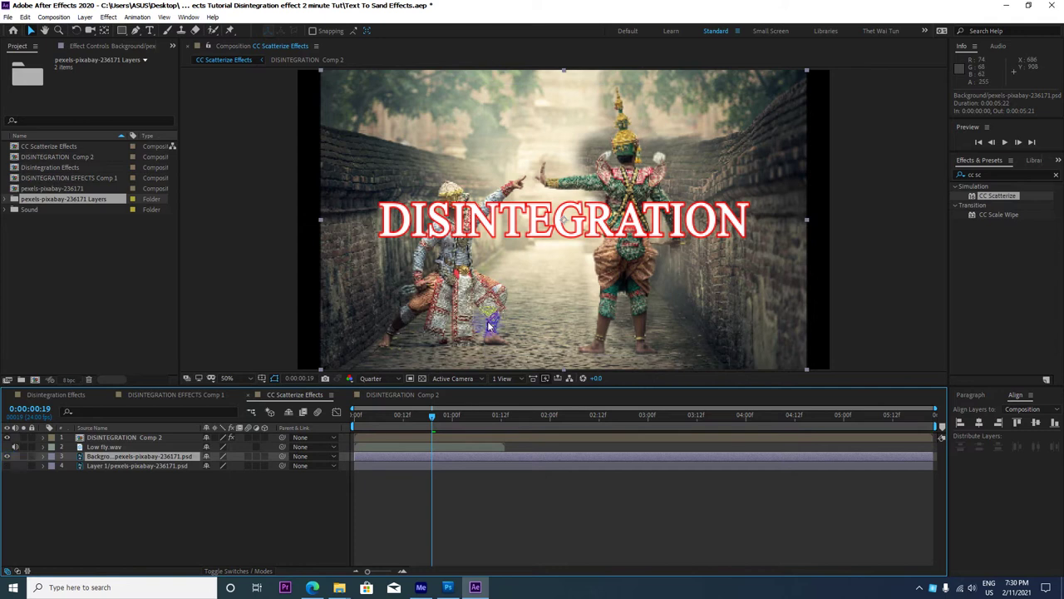
Preview the scatter animation, check the text layer in Comp 2, and preview again.
drag(432, 415, 327, 411)
key(space)
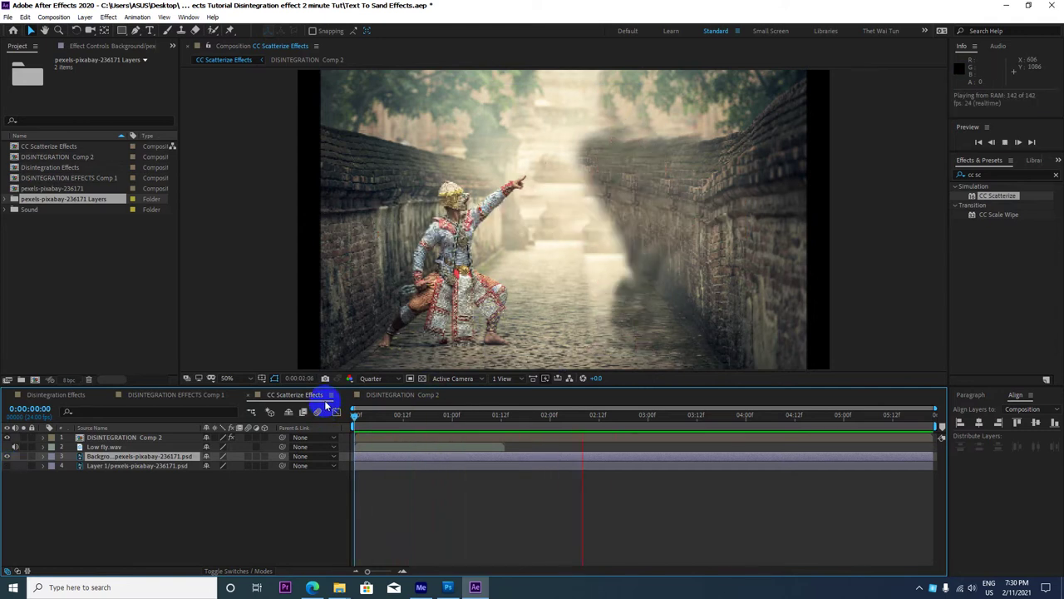
key(space)
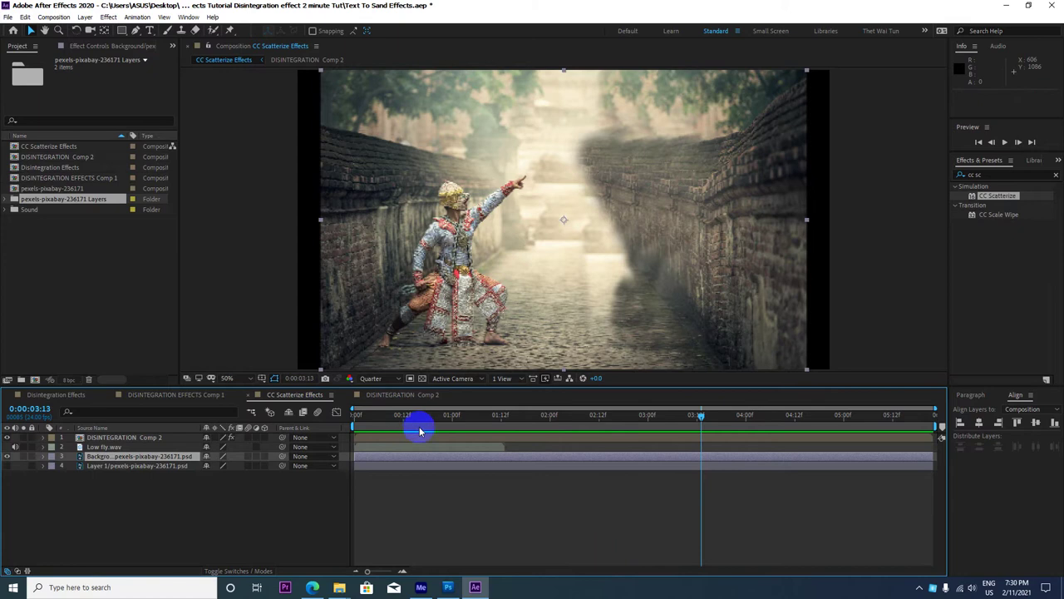
click(390, 396)
click(133, 437)
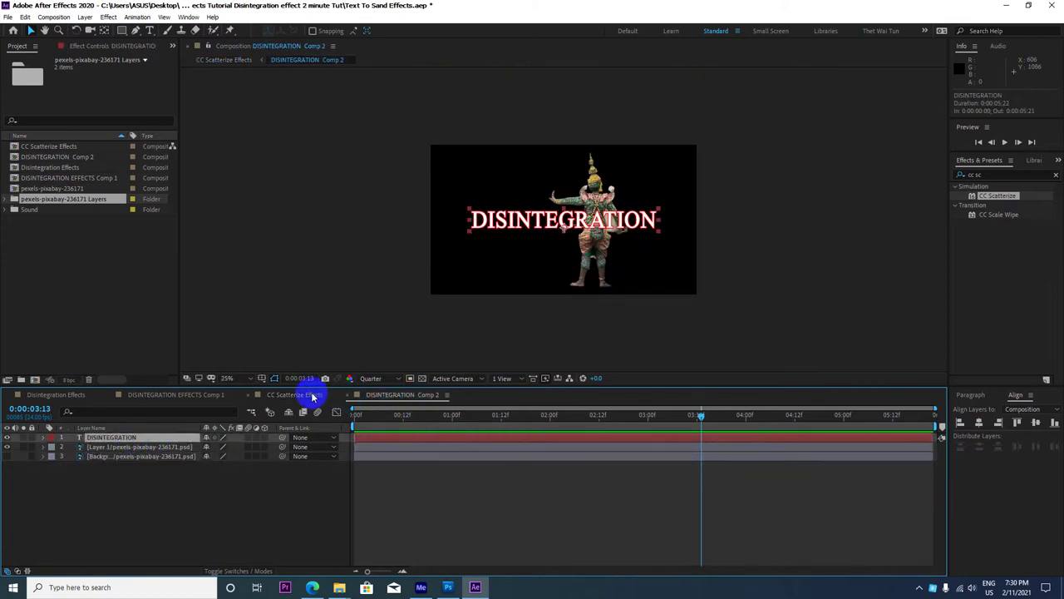
click(299, 394)
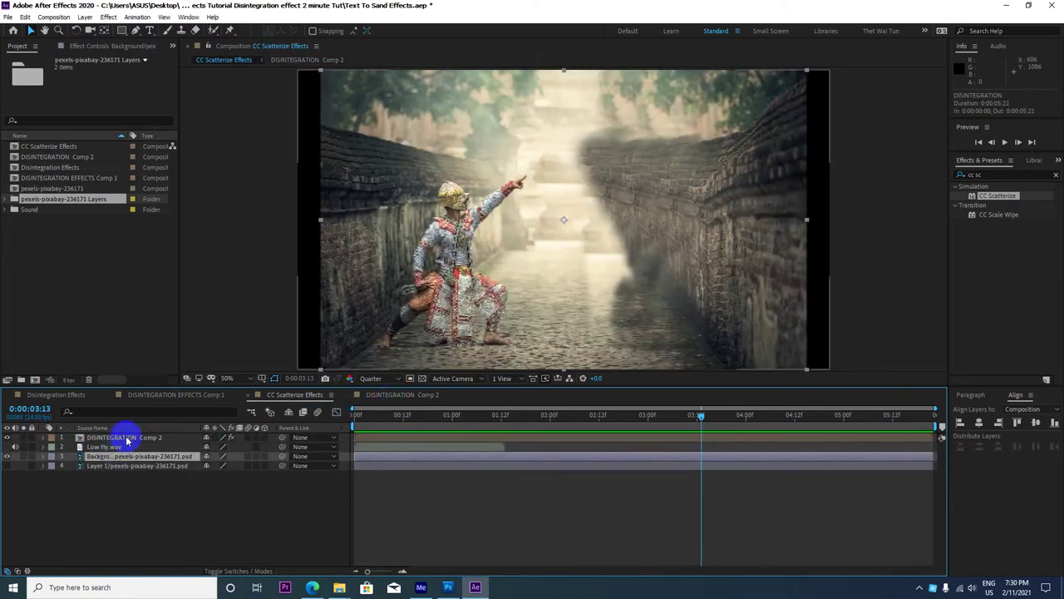
drag(702, 420, 249, 415)
key(space)
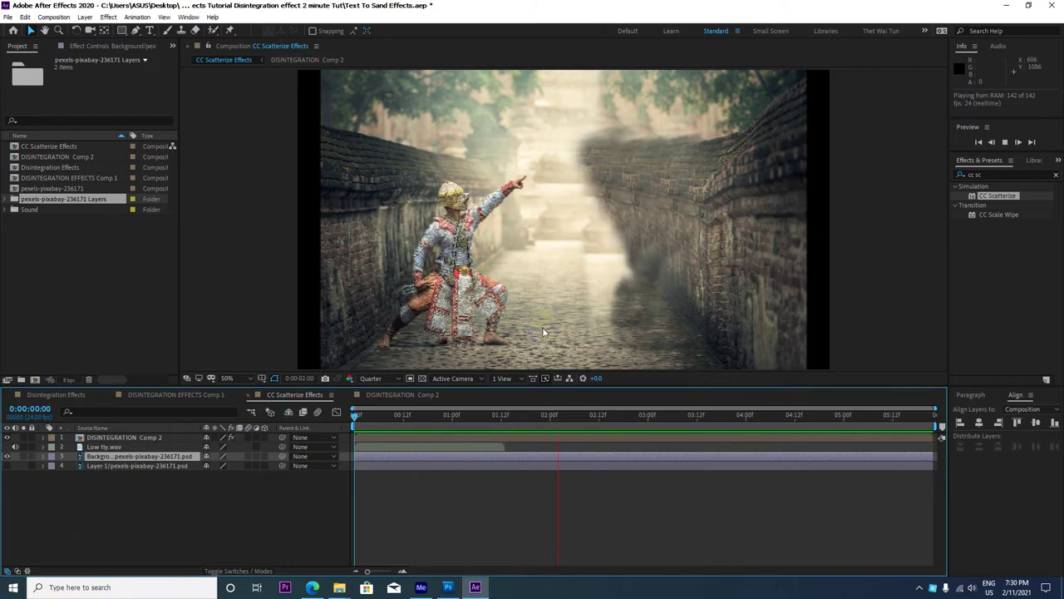
click(58, 465)
click(138, 437)
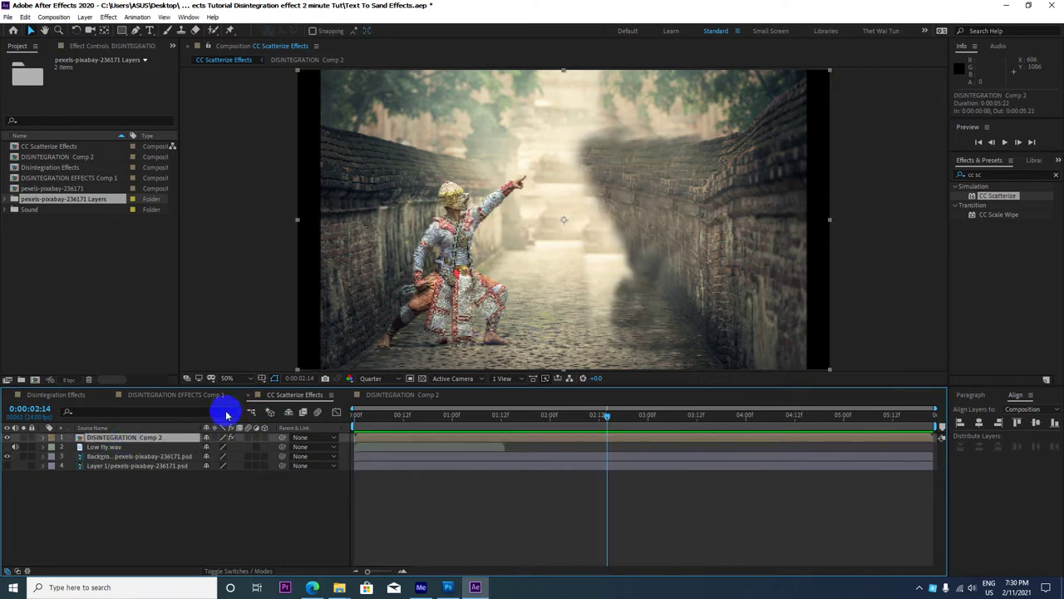
Make the DISINTEGRATION text in Comp 2 start at 0:00:02:12 and review it in CC Scatterize Effects.
click(386, 396)
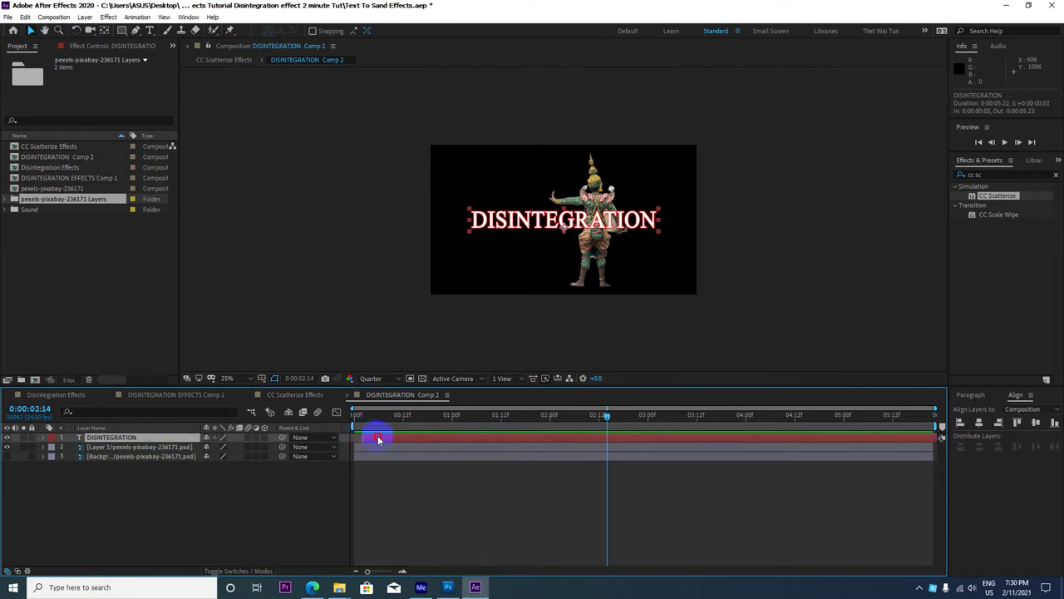
drag(387, 439, 632, 439)
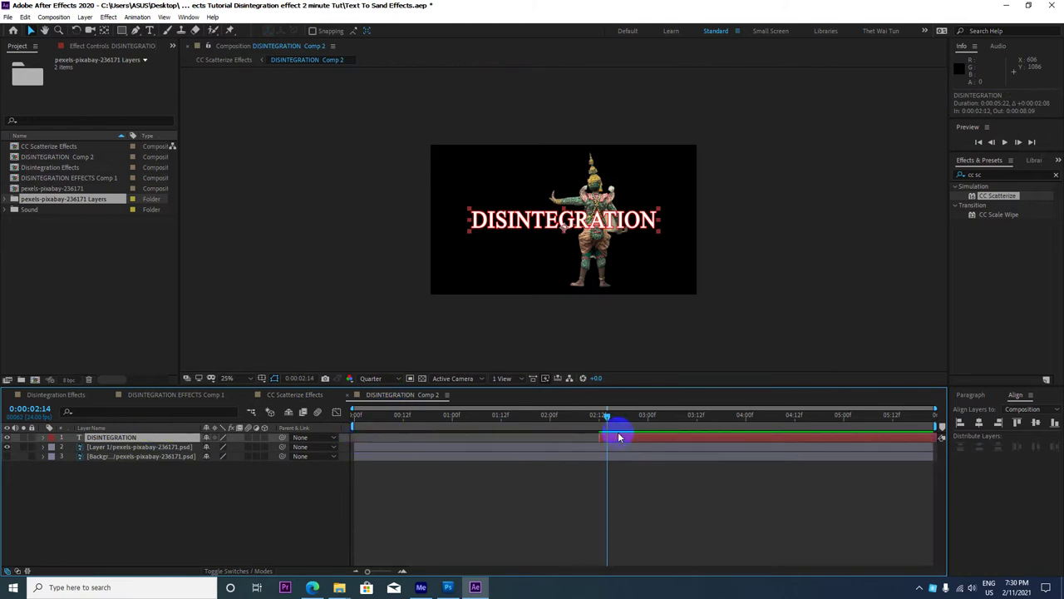
click(280, 398)
mouse_move(606, 418)
mouse_down()
mouse_move(445, 420)
mouse_move(830, 433)
mouse_up()
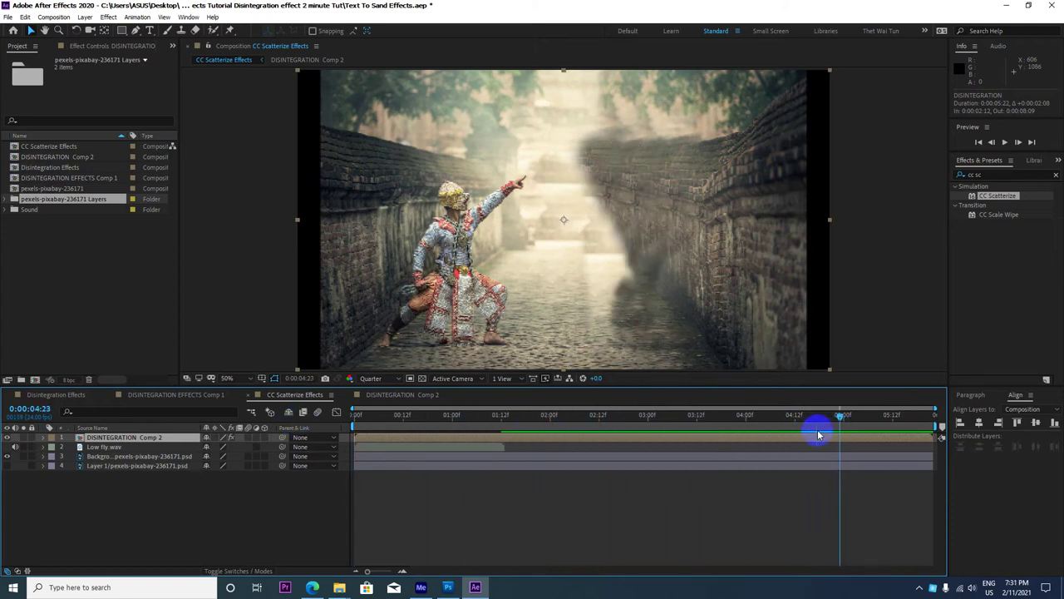
click(382, 395)
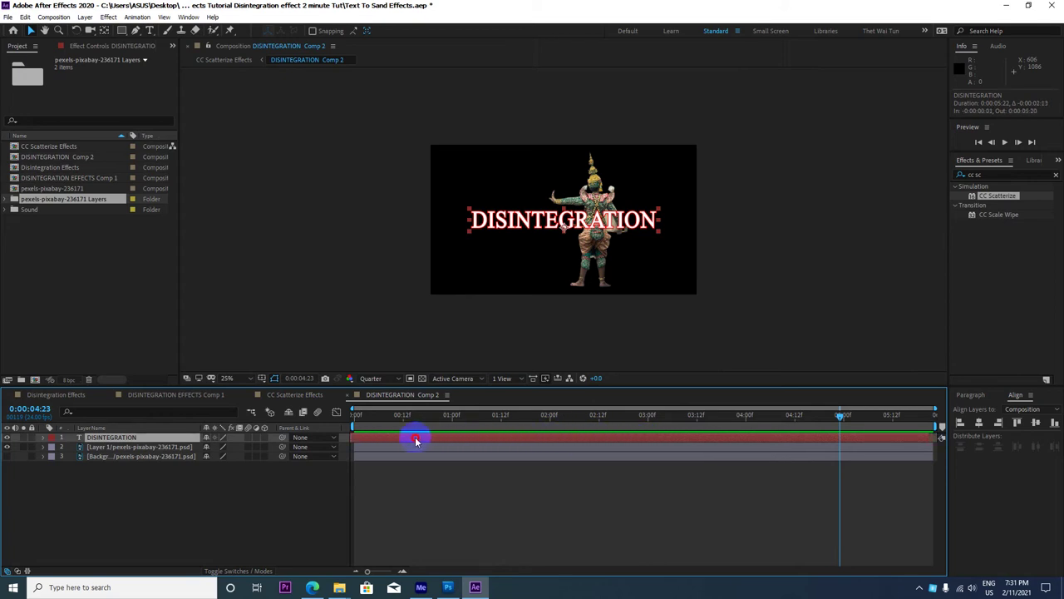
Reveal the DISINTEGRATION Comp 2 layer's scatter keyframes with U, then return to Comp 2.
click(292, 396)
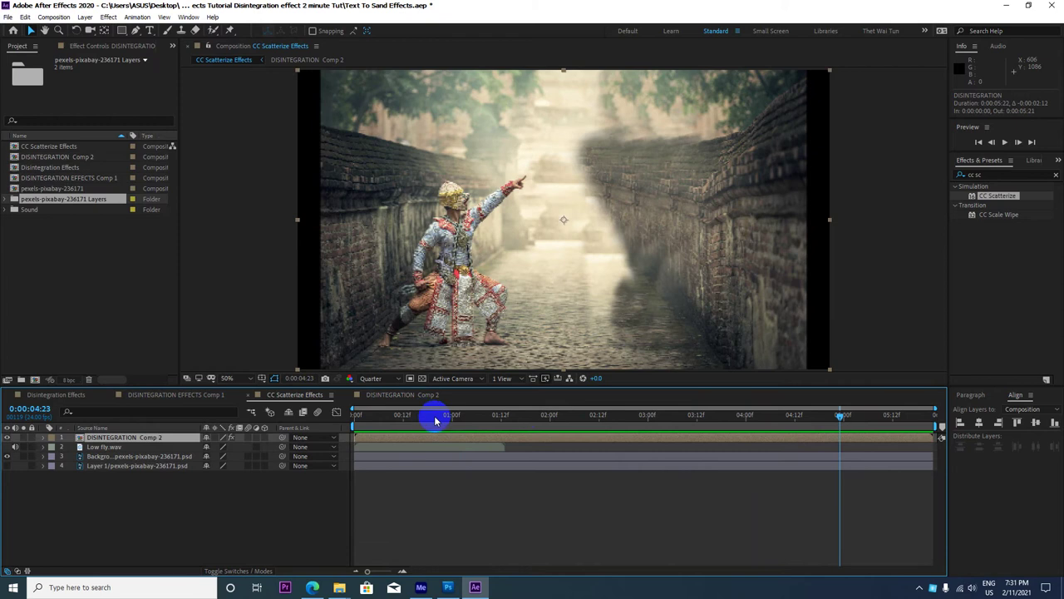
mouse_move(433, 415)
mouse_down()
mouse_move(673, 416)
mouse_move(401, 411)
mouse_up()
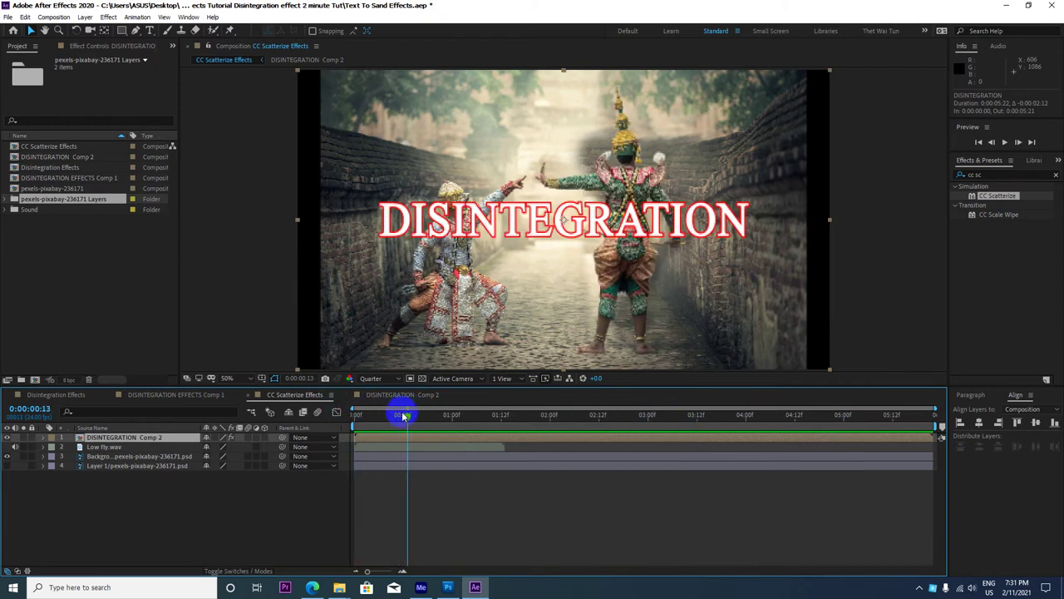
click(106, 439)
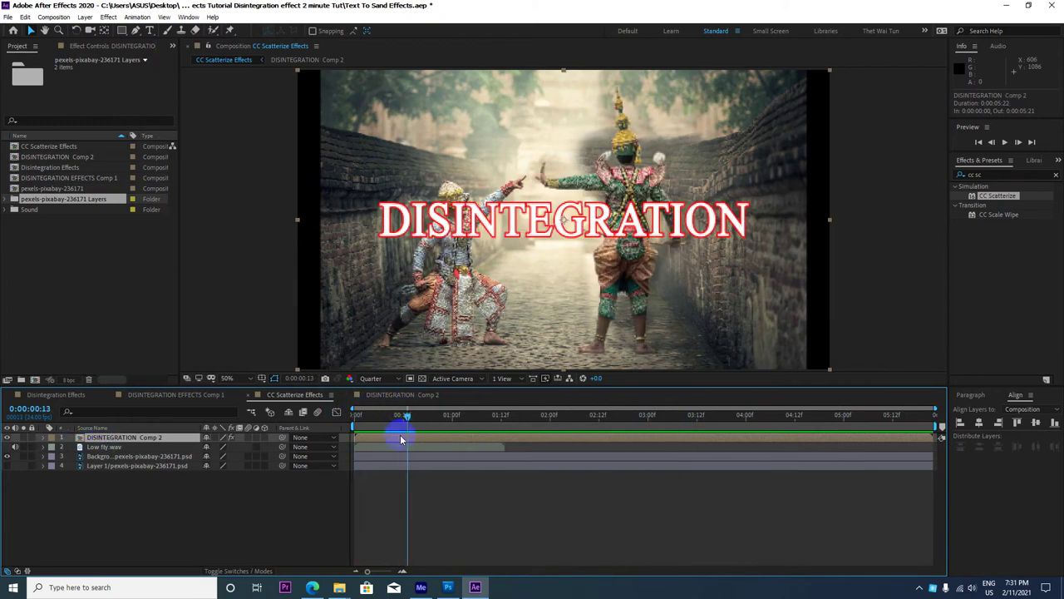
key(u)
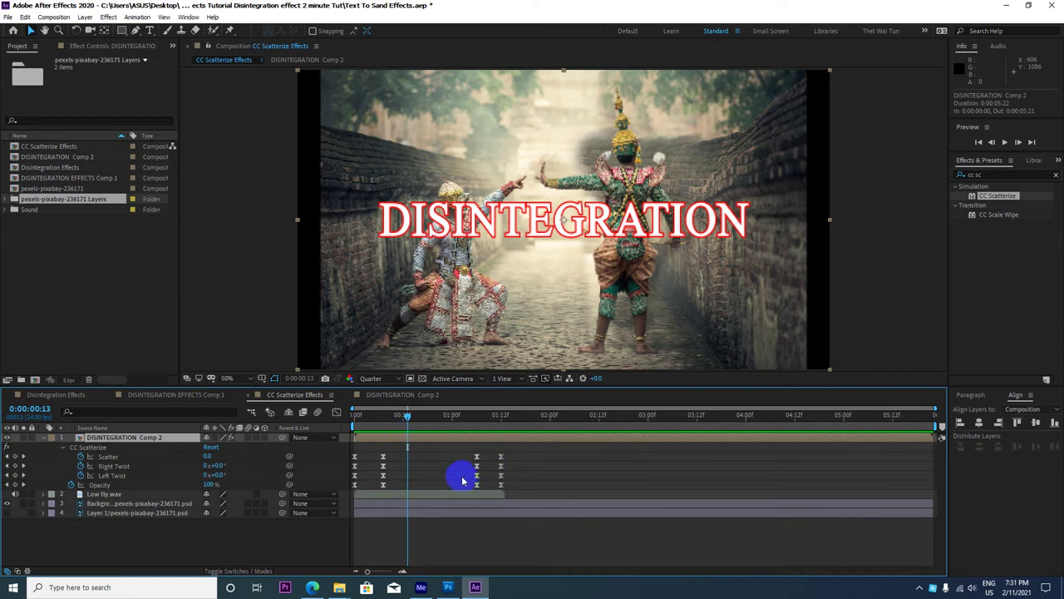
click(405, 420)
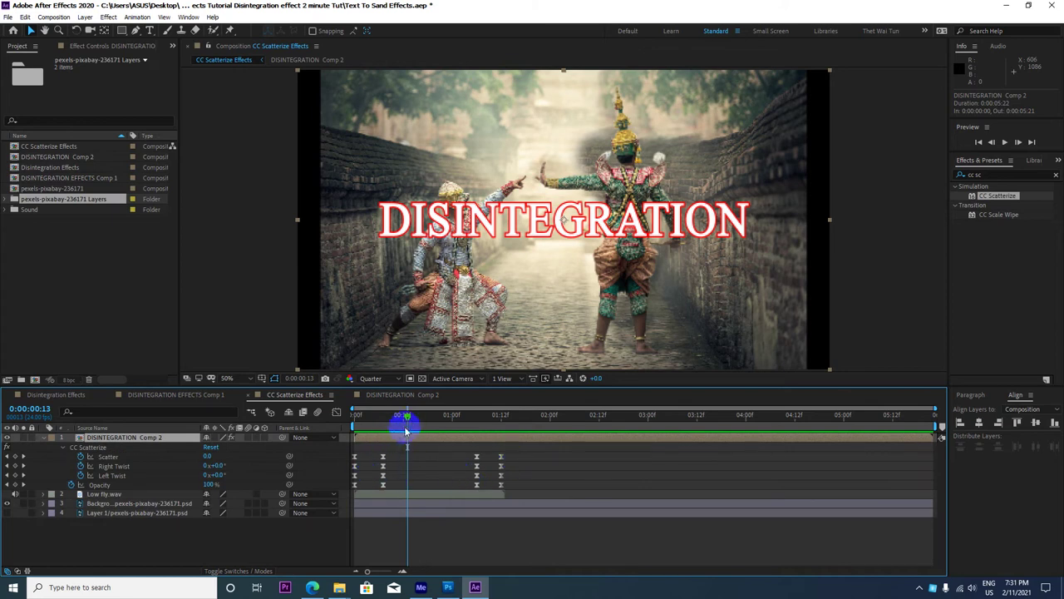
click(620, 216)
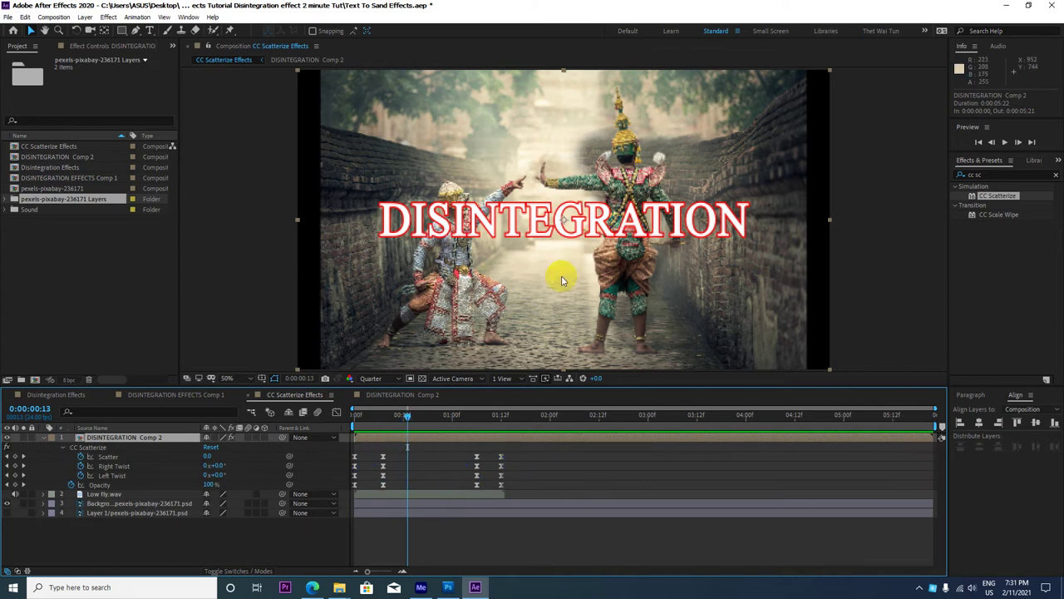
click(376, 394)
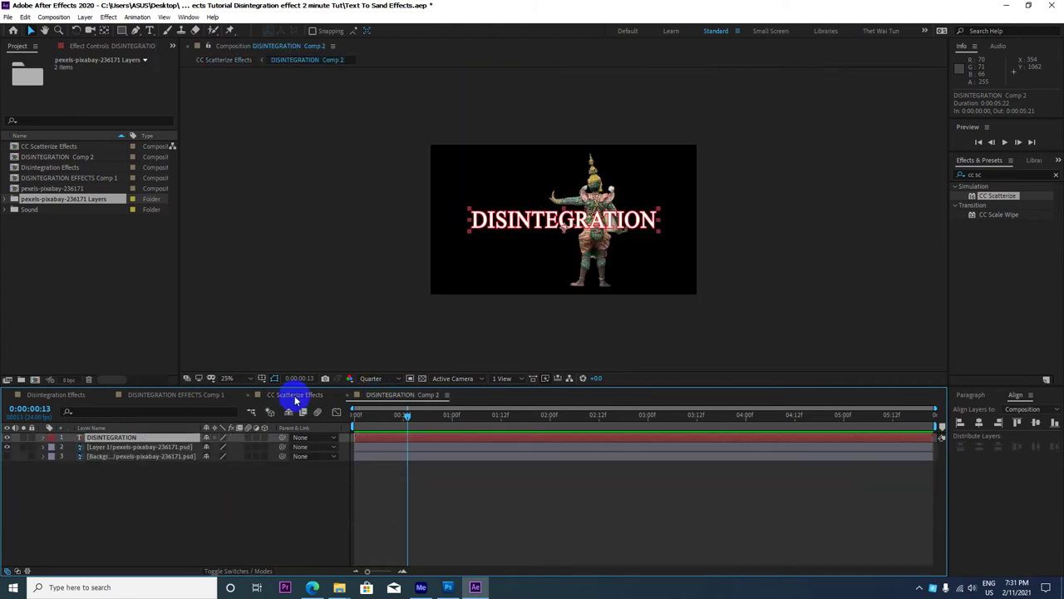
click(551, 223)
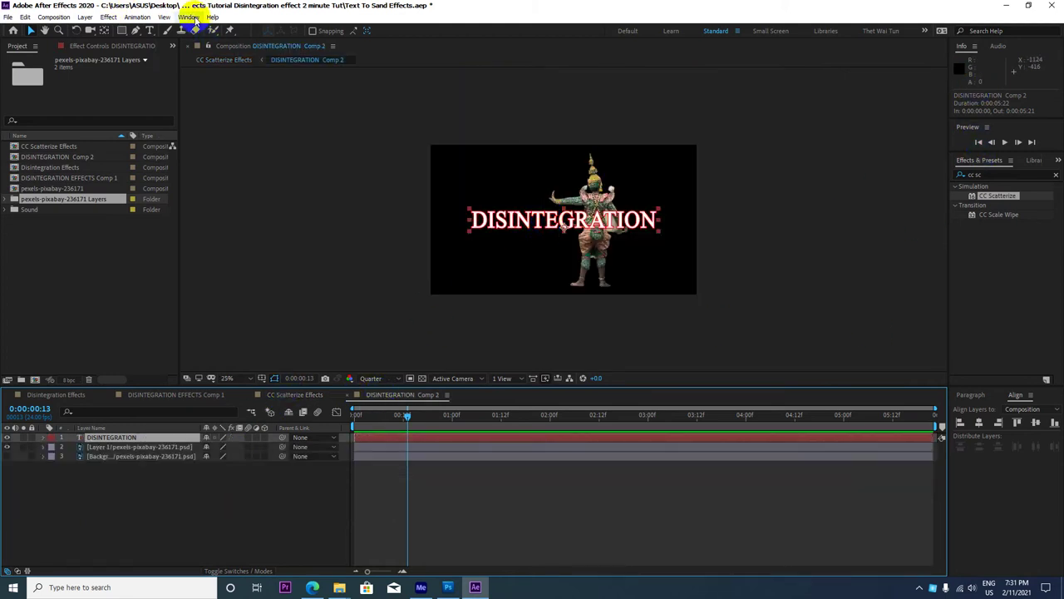
Show the Character panel and set the DISINTEGRATION text's font size to 50 px.
click(188, 16)
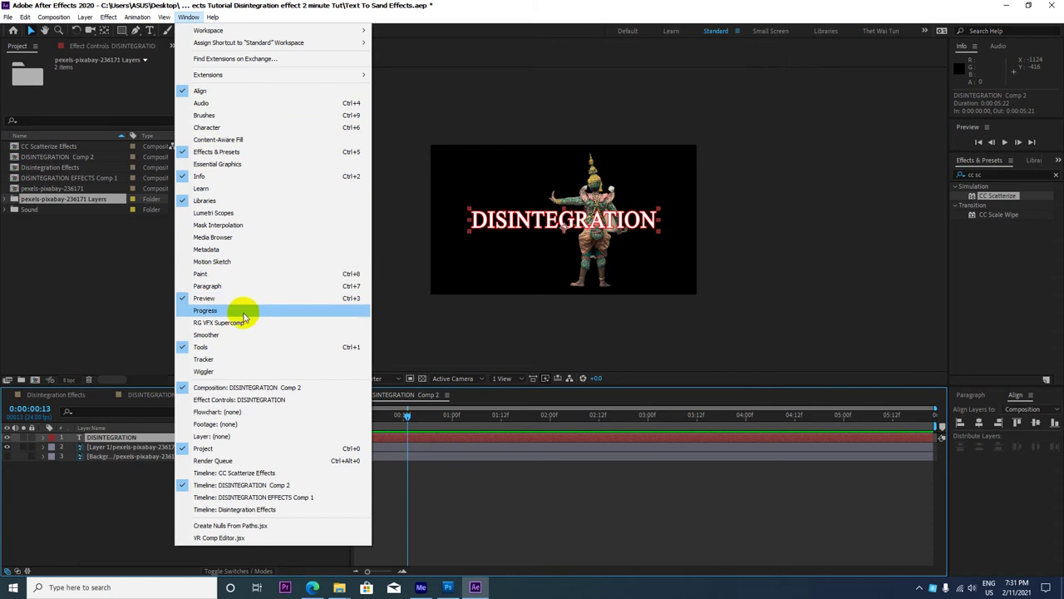
click(208, 127)
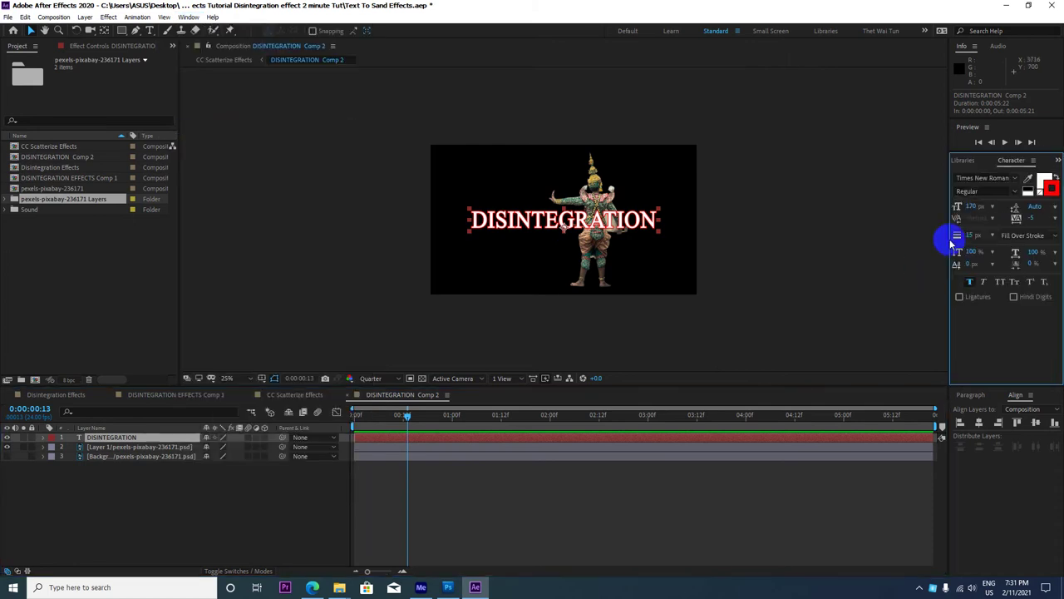
drag(973, 206, 1000, 235)
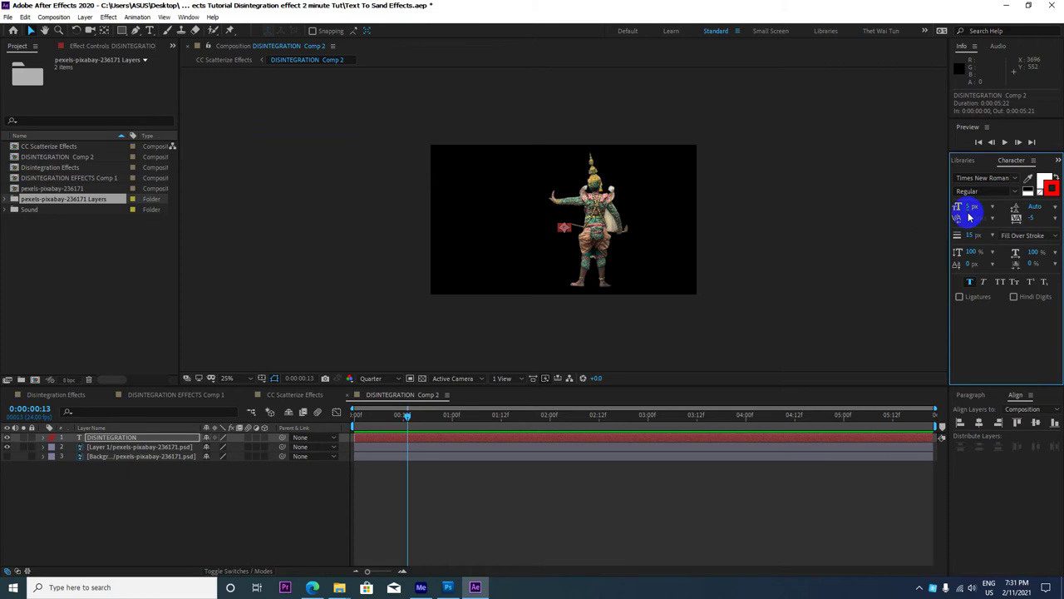
text(50)
key(Return)
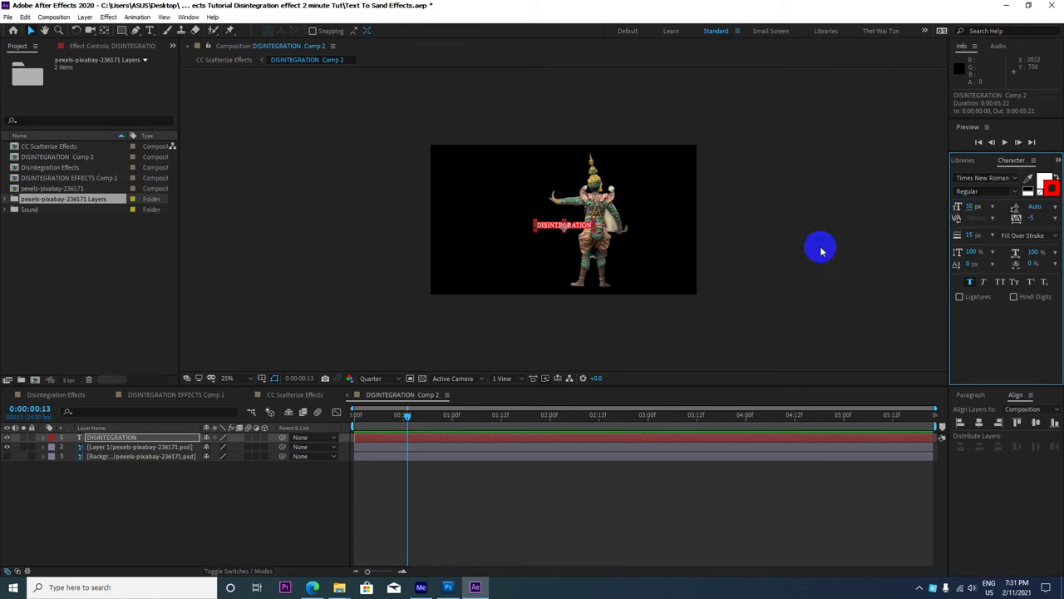
key(period)
Set preview resolution to Full and move the text to the lower right beside the figure.
key(comma)
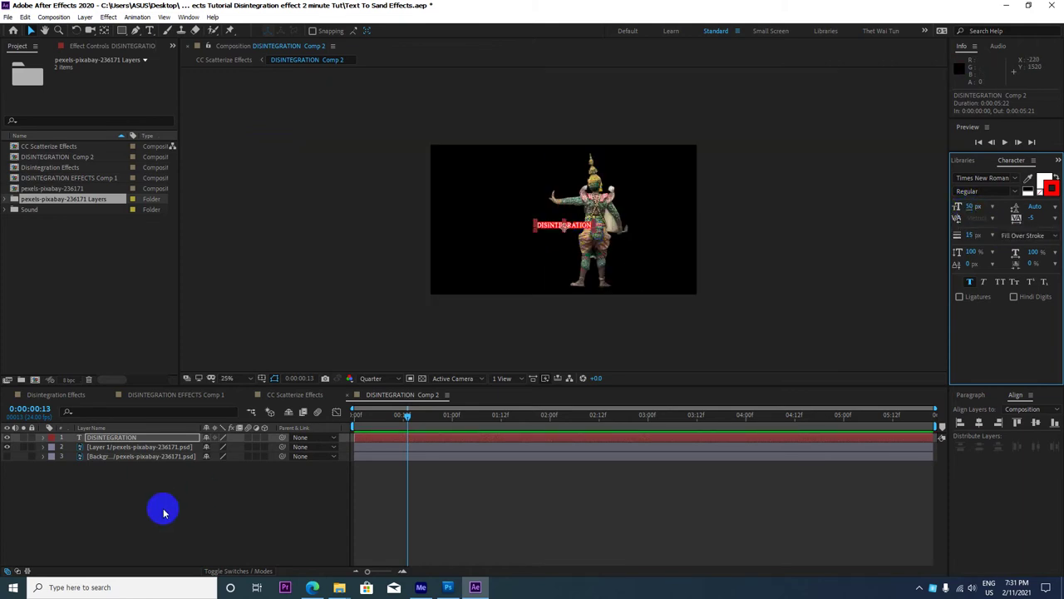
click(380, 378)
click(382, 391)
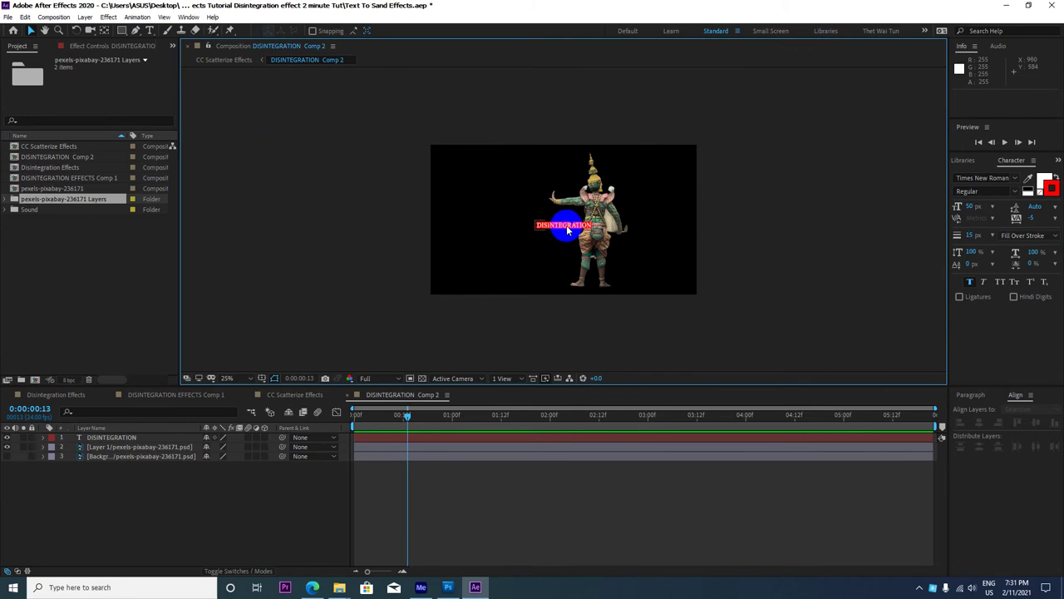
drag(568, 227, 654, 258)
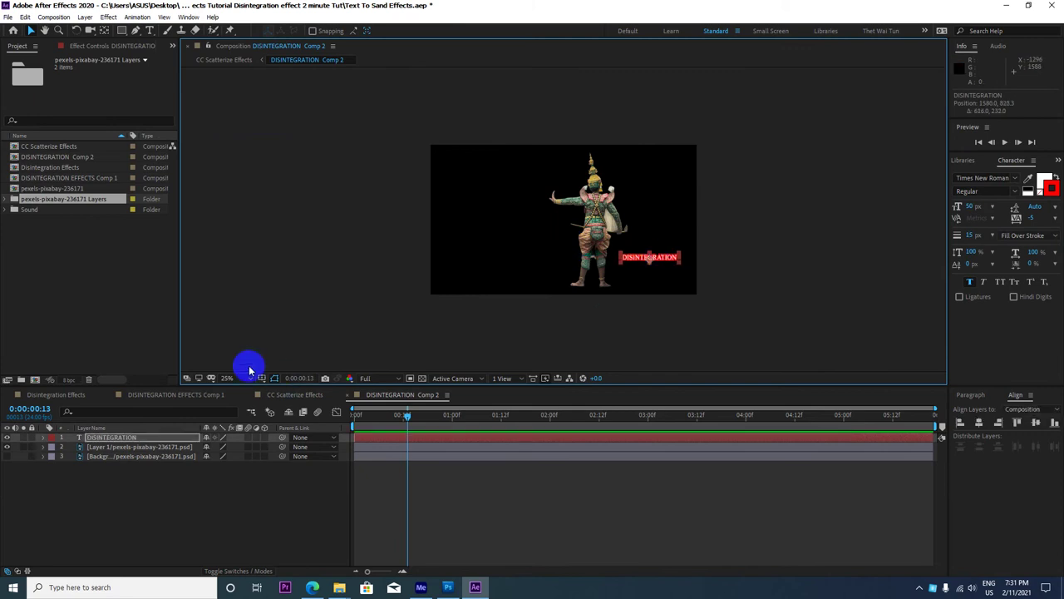
Preview the scatter animation from the start in the CC Scatterize Effects composition.
click(296, 395)
drag(405, 429, 356, 419)
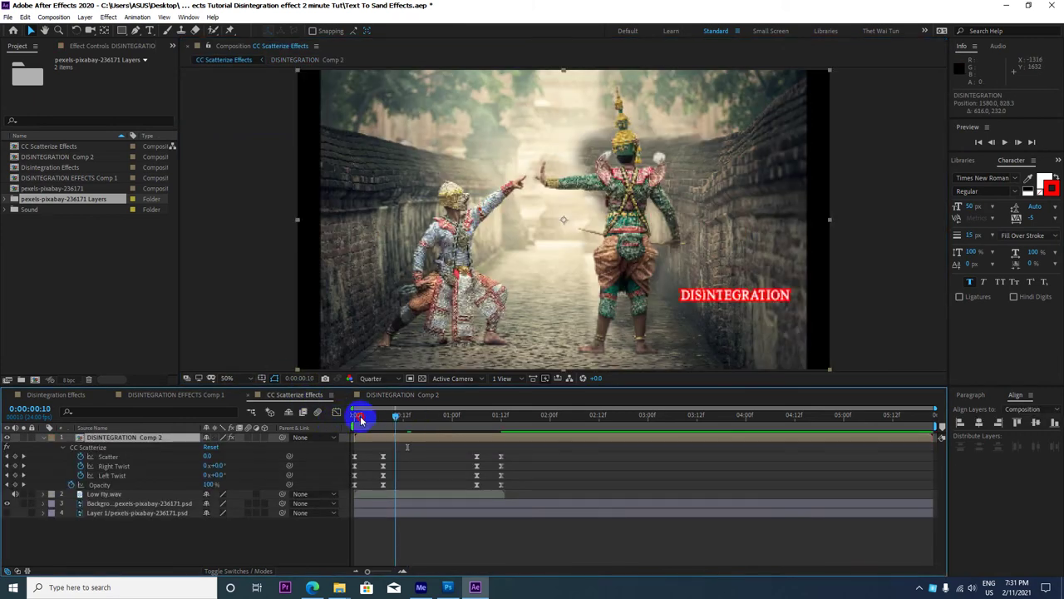
key(space)
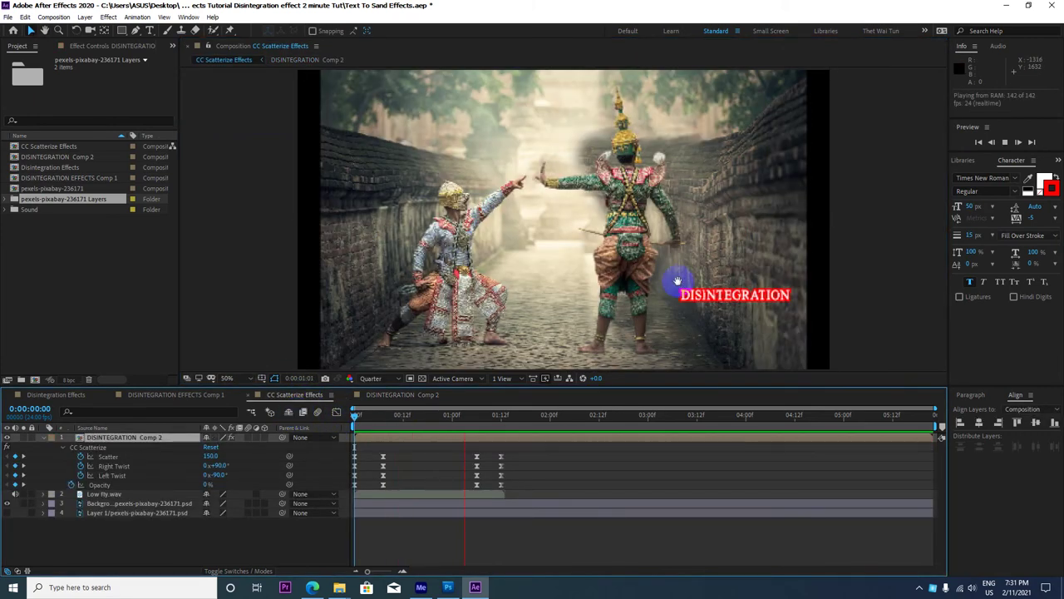
drag(452, 416, 356, 419)
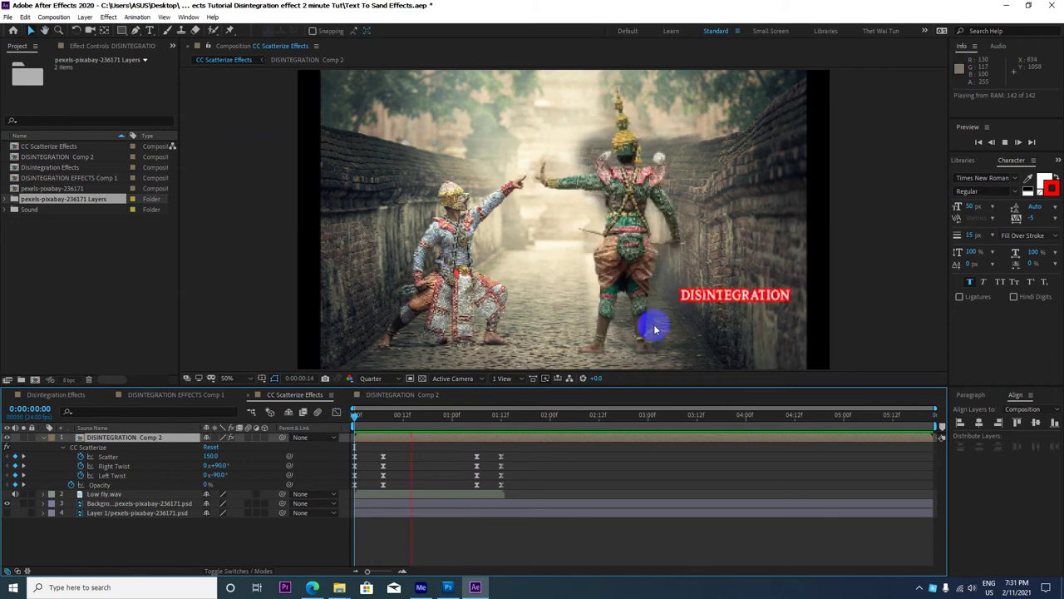
key(space)
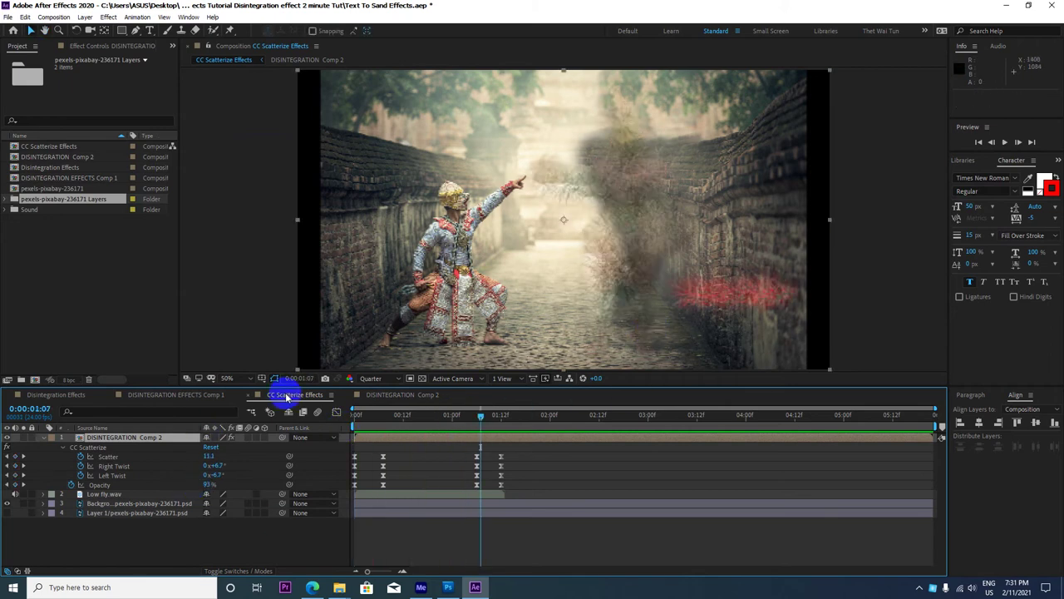
Back in DISINTEGRATION Comp 2, thin the text's red stroke to 5 px.
click(386, 395)
scroll(657, 291, up, 2)
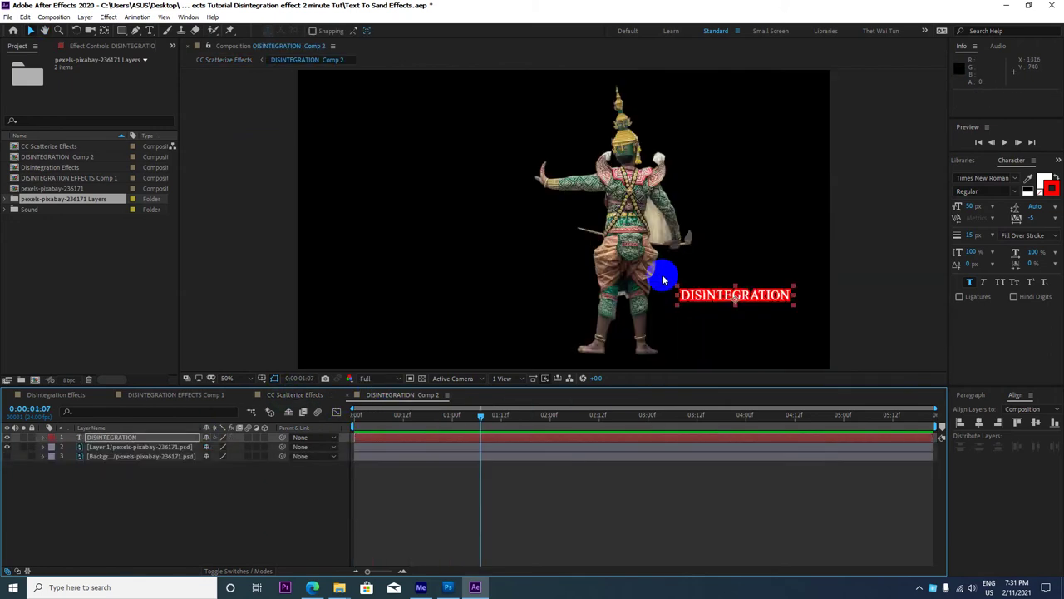
key(comma)
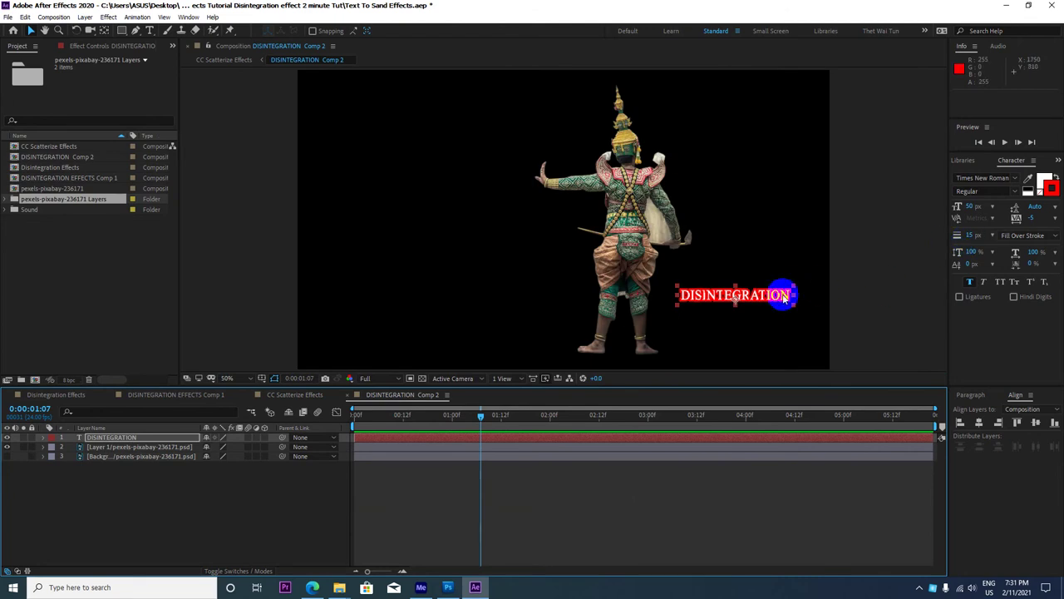
click(972, 235)
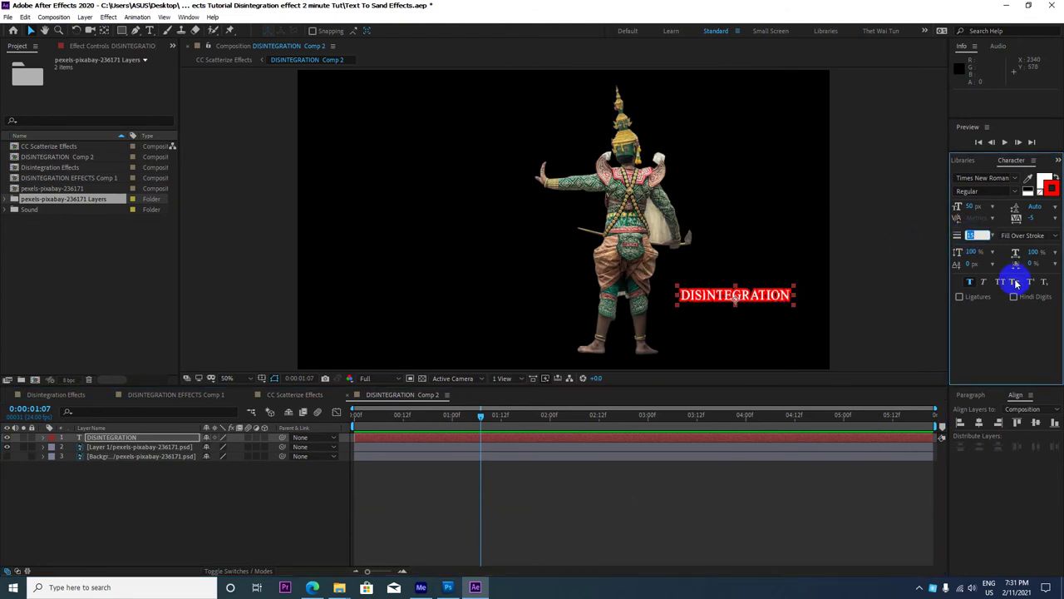
text(5)
key(Return)
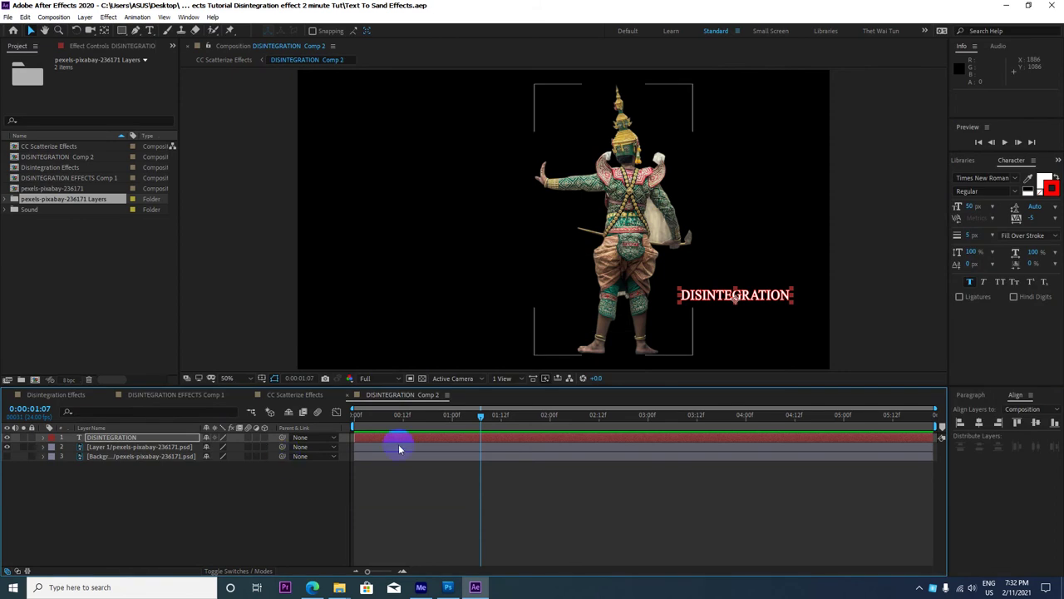
Preview the updated scatter in CC Scatterize Effects, then collapse the DISINTEGRATION Comp 2 layer's effects.
click(310, 394)
drag(463, 416, 314, 420)
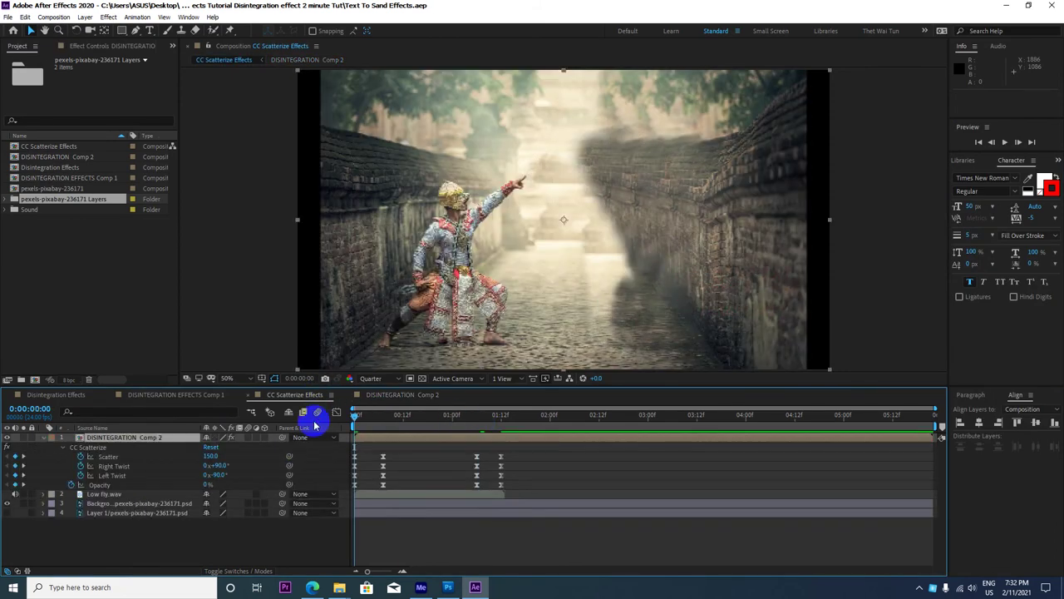
key(space)
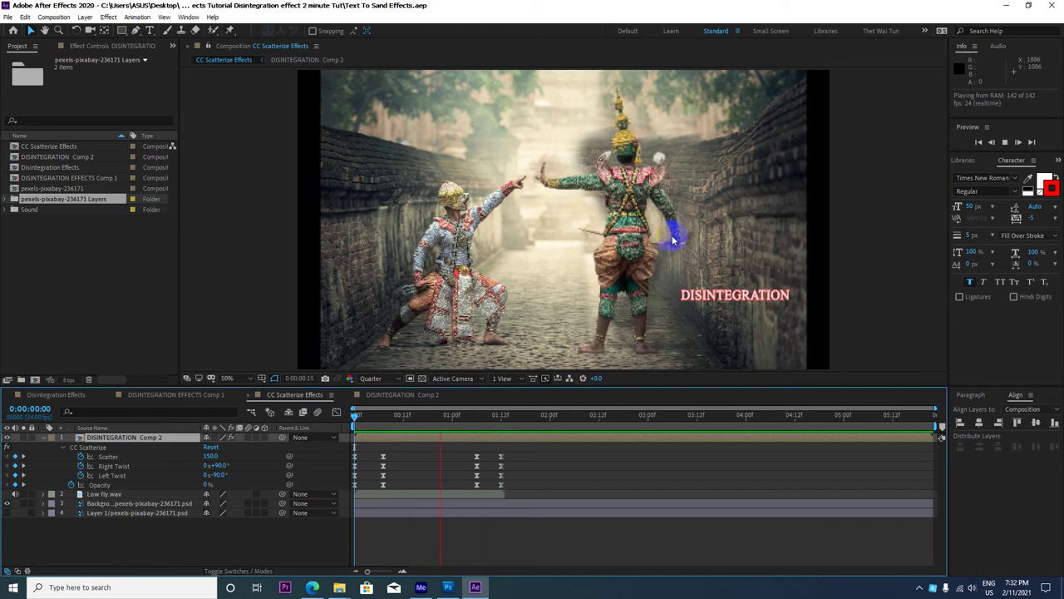
key(space)
click(90, 442)
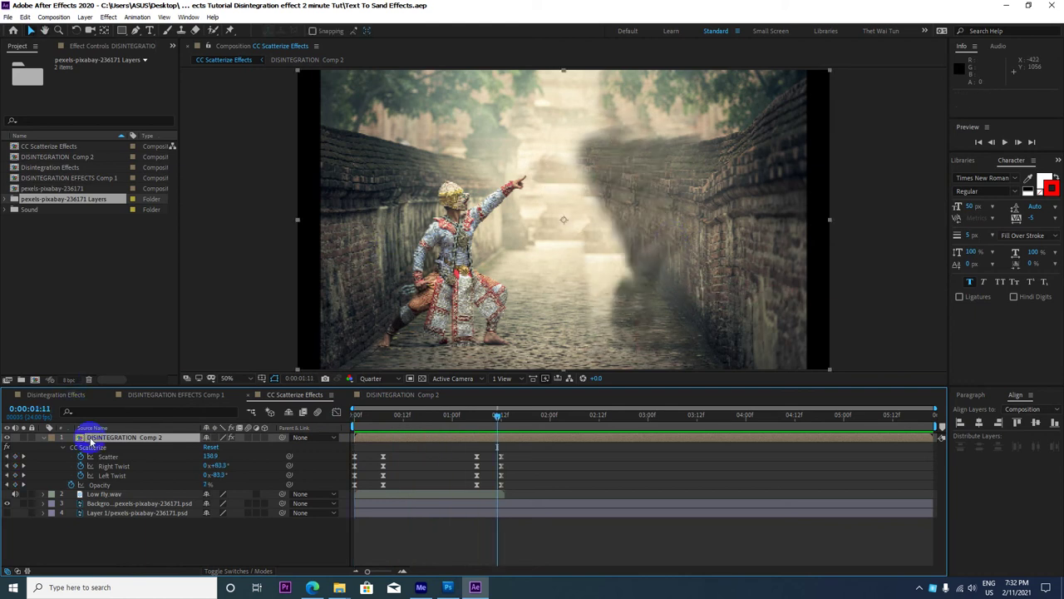
click(43, 439)
click(94, 493)
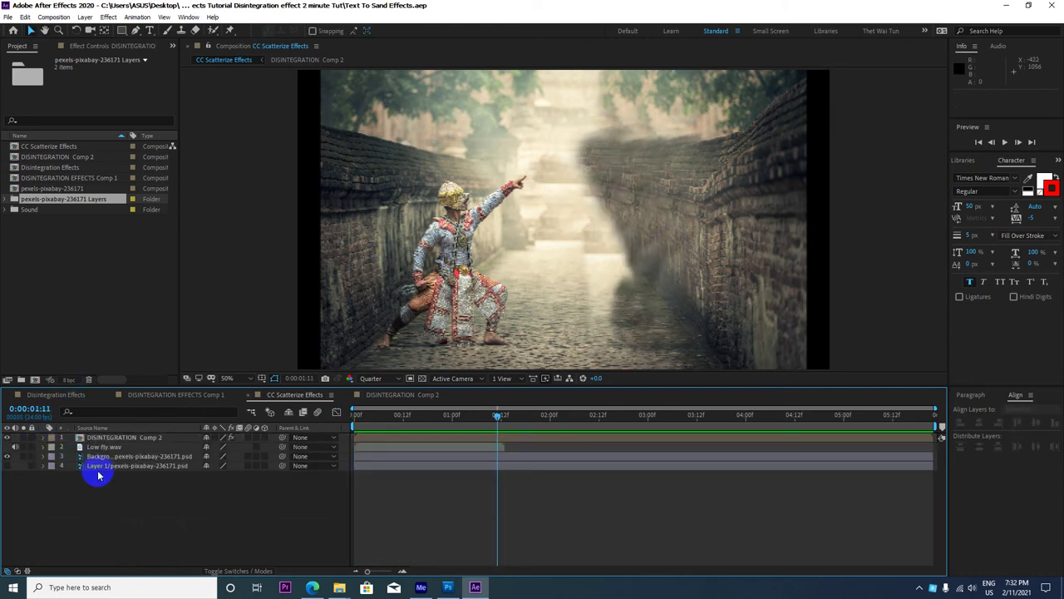
Rewind Comp 2 and Comp 1, then play the Disintegration Effects composition preview.
click(402, 396)
drag(499, 414, 287, 421)
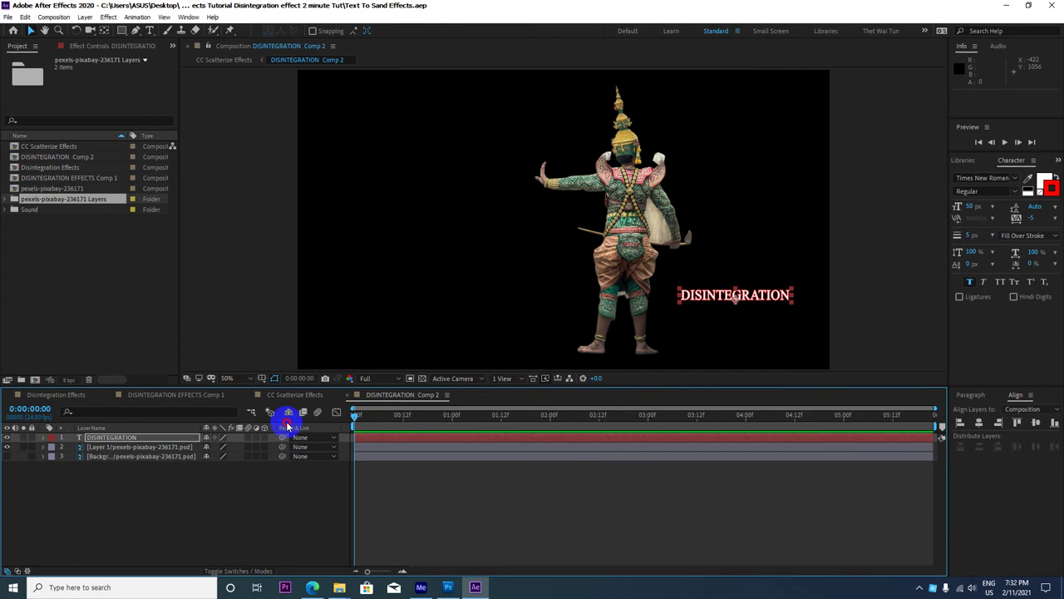
click(142, 392)
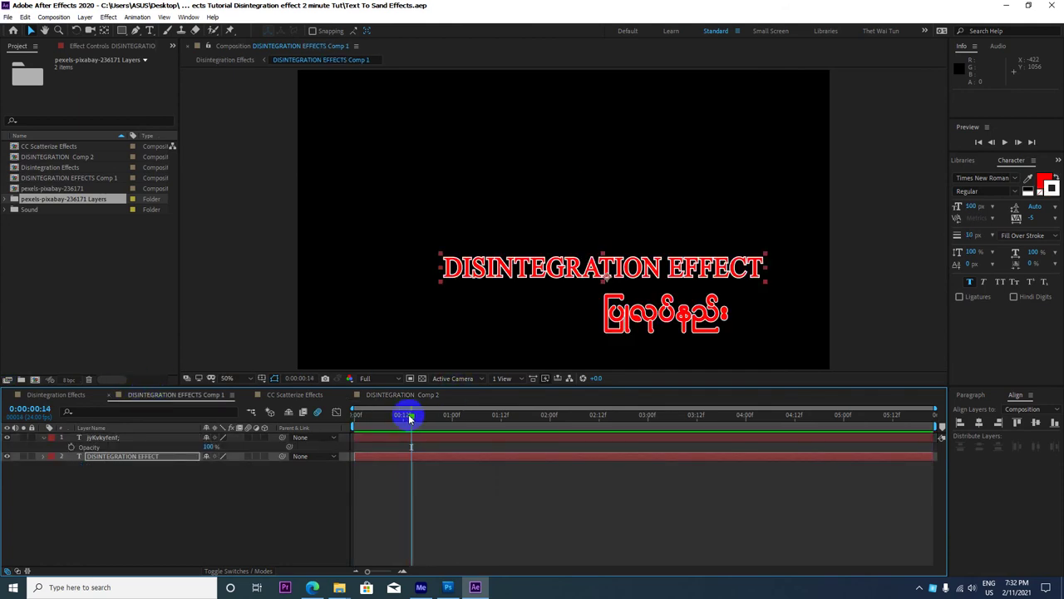
drag(408, 415, 316, 415)
click(54, 394)
key(space)
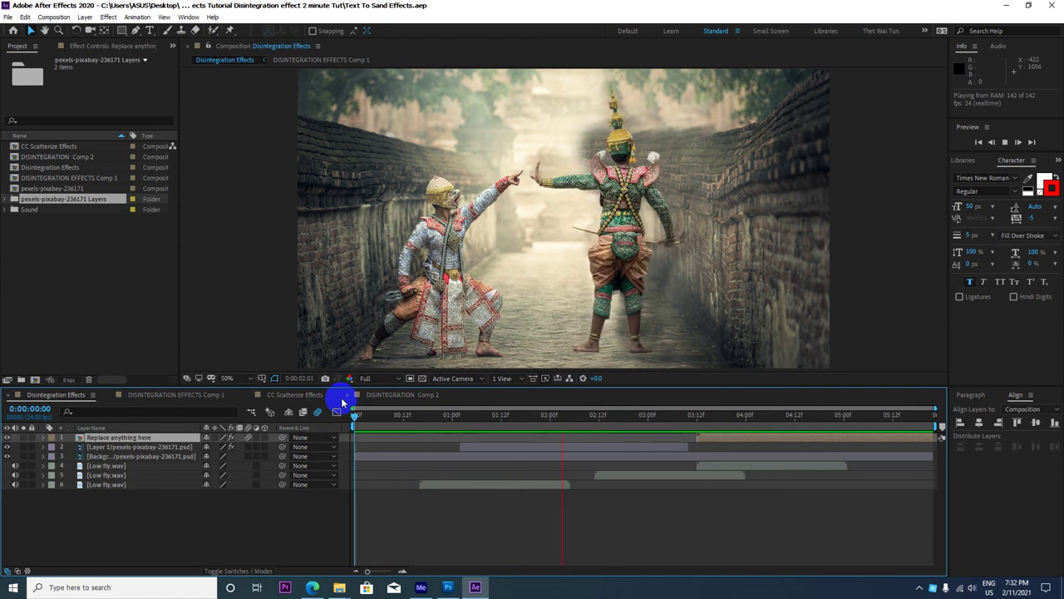
Switch to Chrome's YouTube channel tab and scroll to the top of its Videos page.
click(312, 587)
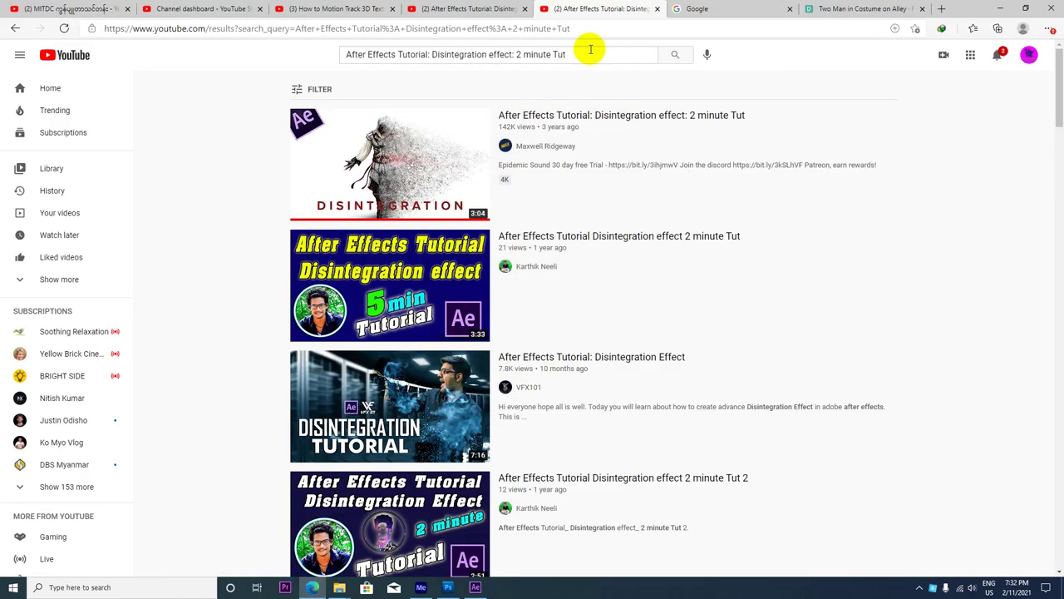
click(78, 9)
scroll(601, 172, up, 2)
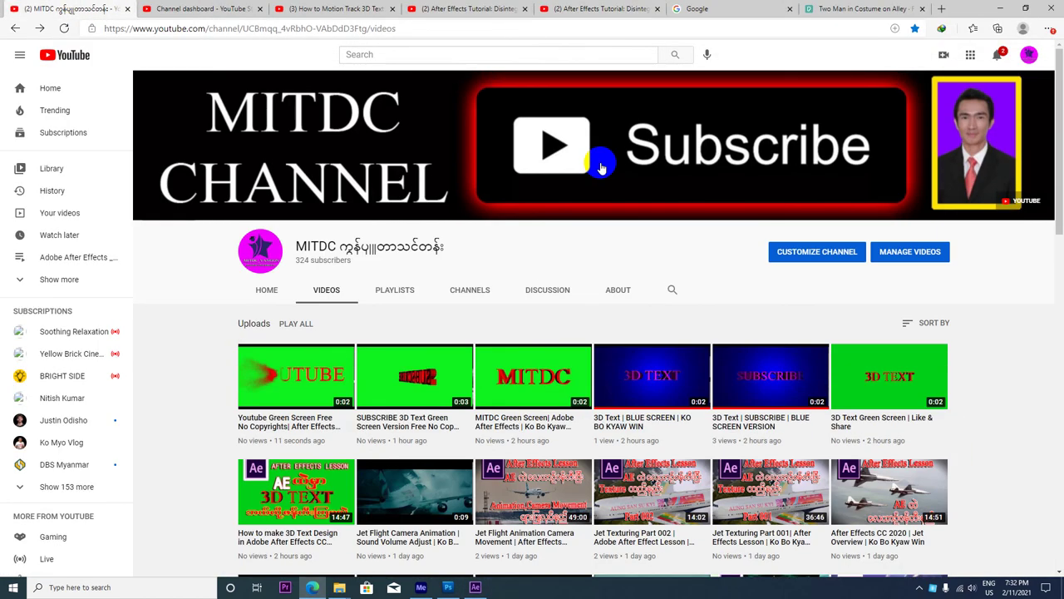